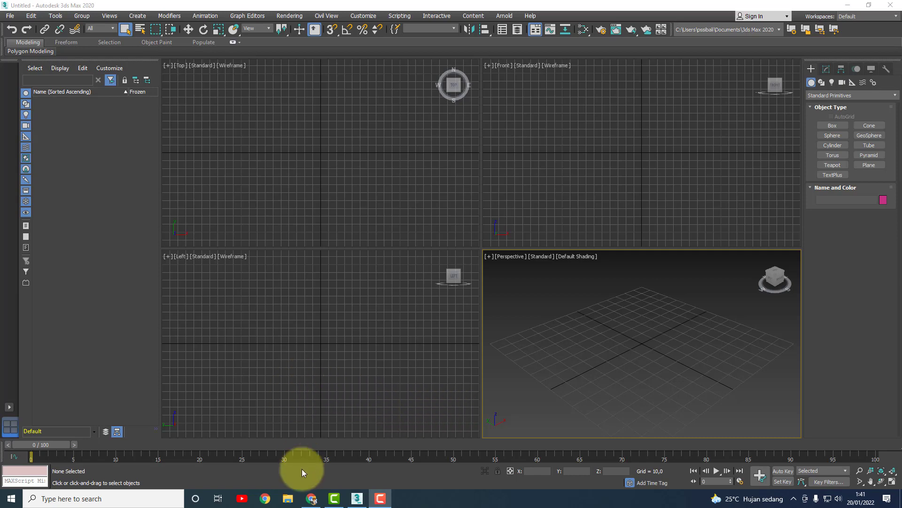
# Browse the YouTube channel's created playlists, then go back to the channel home page.
pyautogui.click(311, 498)
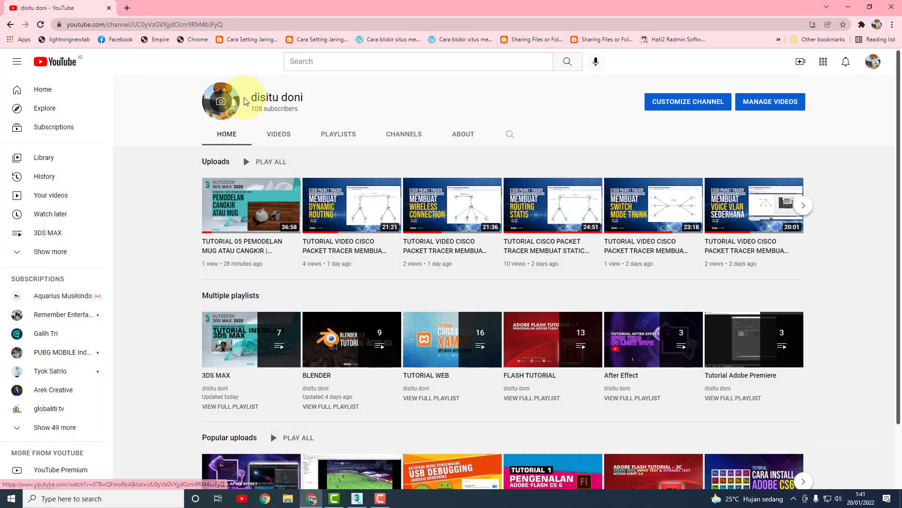
pyautogui.click(342, 64)
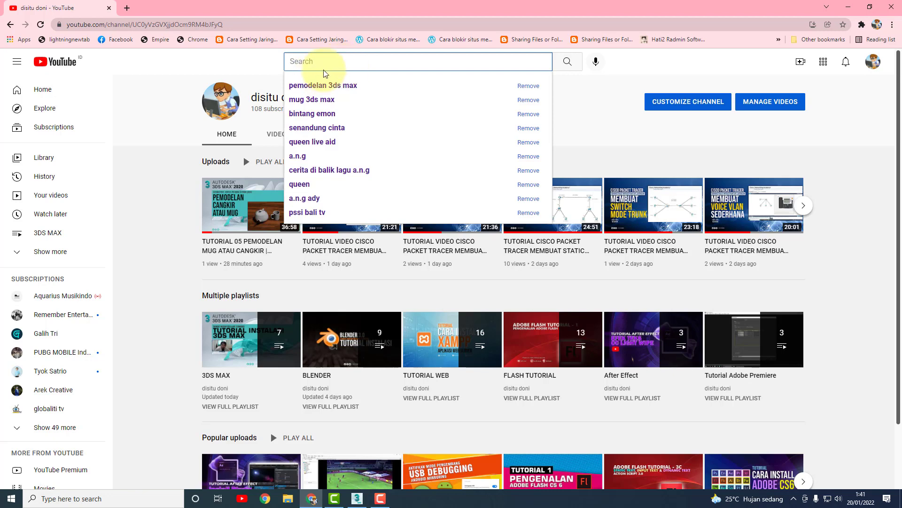
pyautogui.click(249, 68)
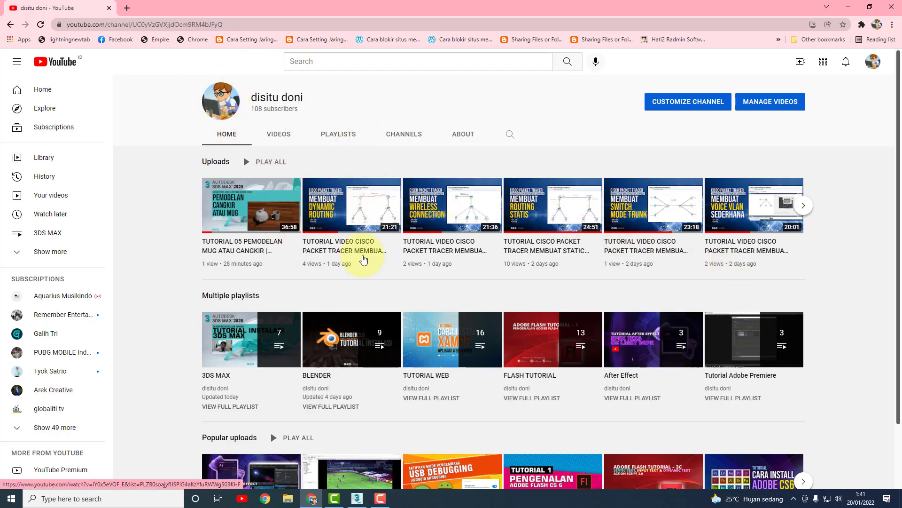
pyautogui.click(335, 133)
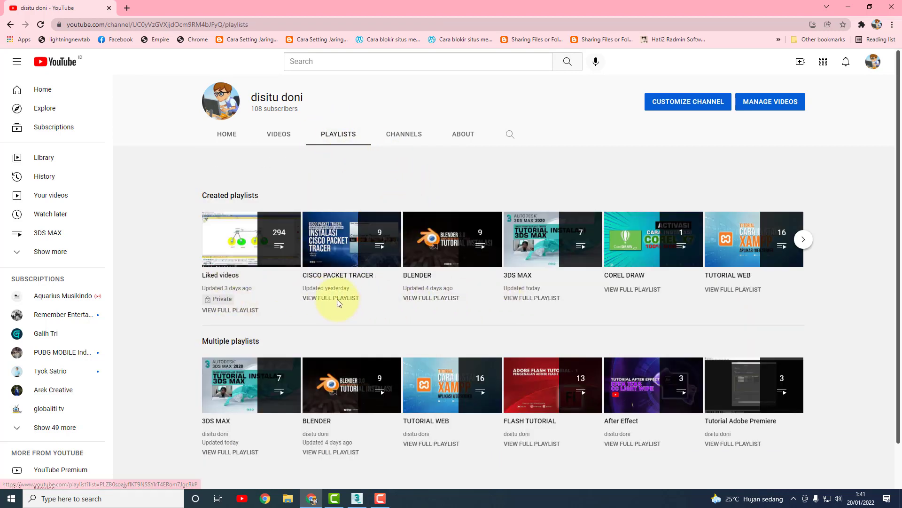
pyautogui.moveTo(552, 239)
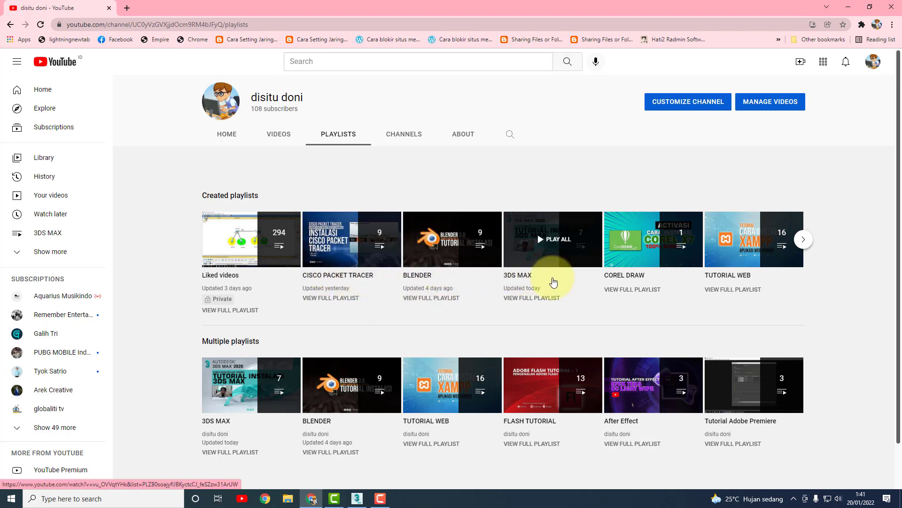
pyautogui.click(804, 239)
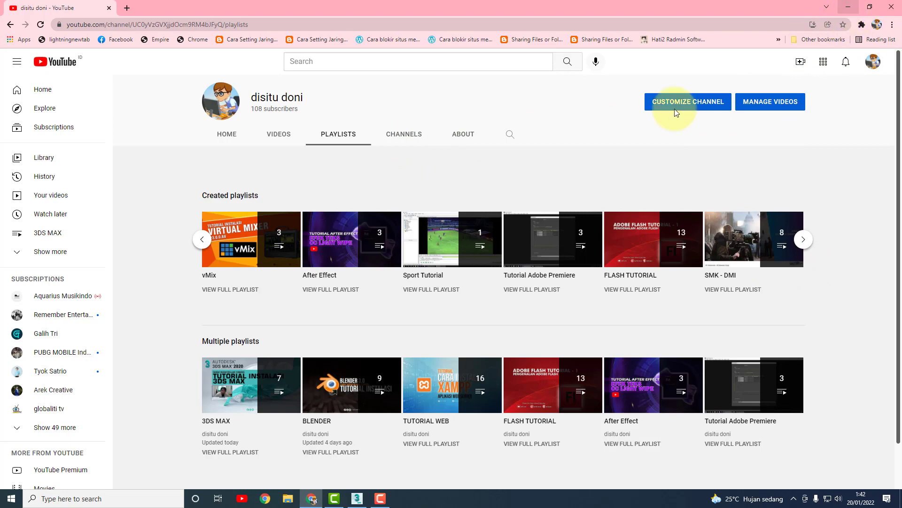
pyautogui.click(196, 240)
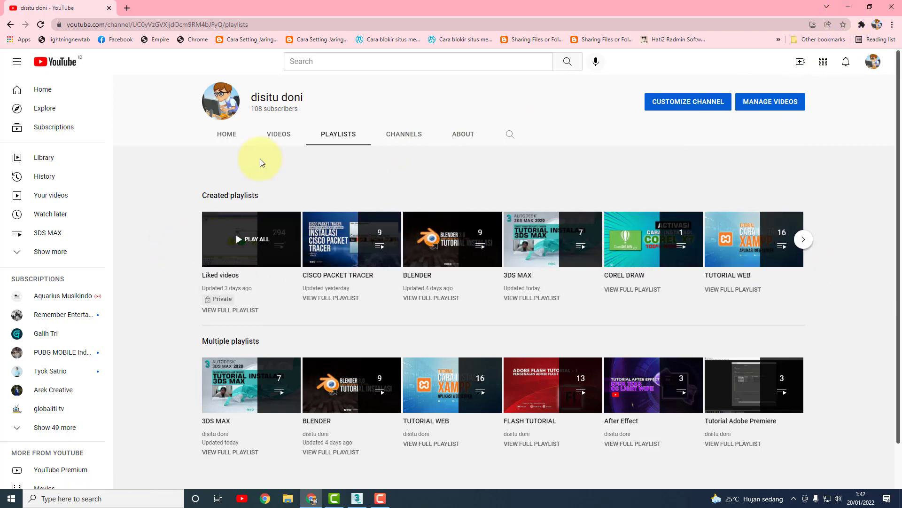
pyautogui.click(867, 67)
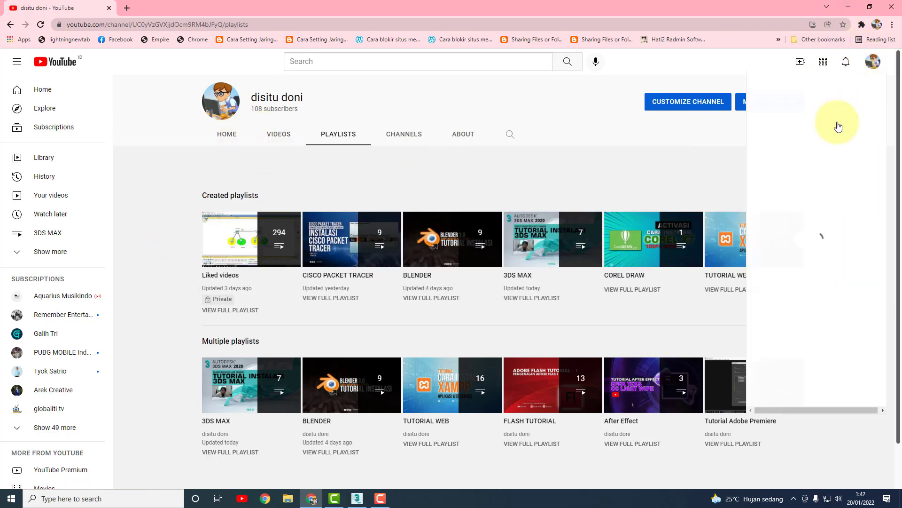
pyautogui.click(795, 125)
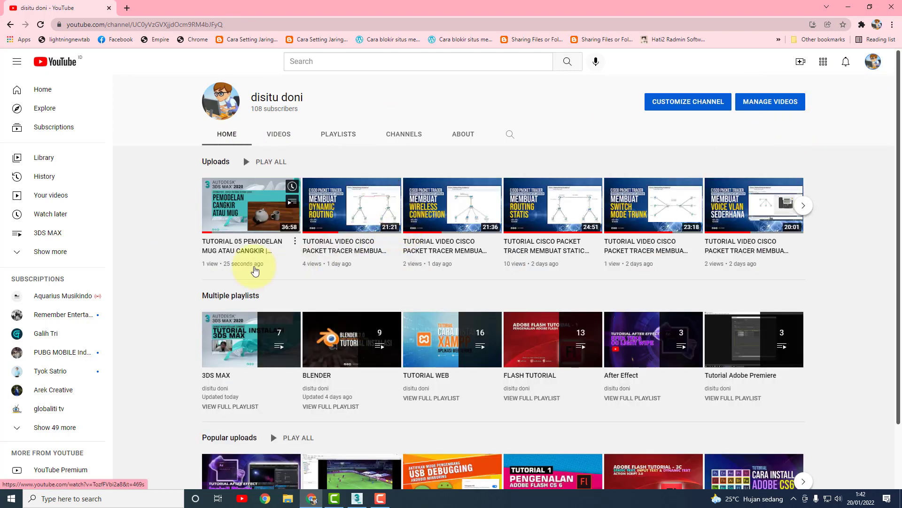
pyautogui.moveTo(251, 205)
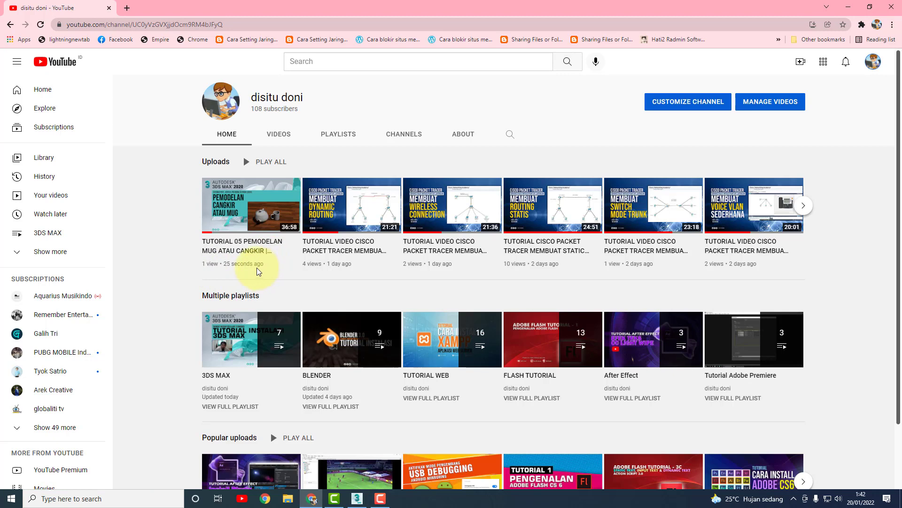
pyautogui.moveTo(242, 250)
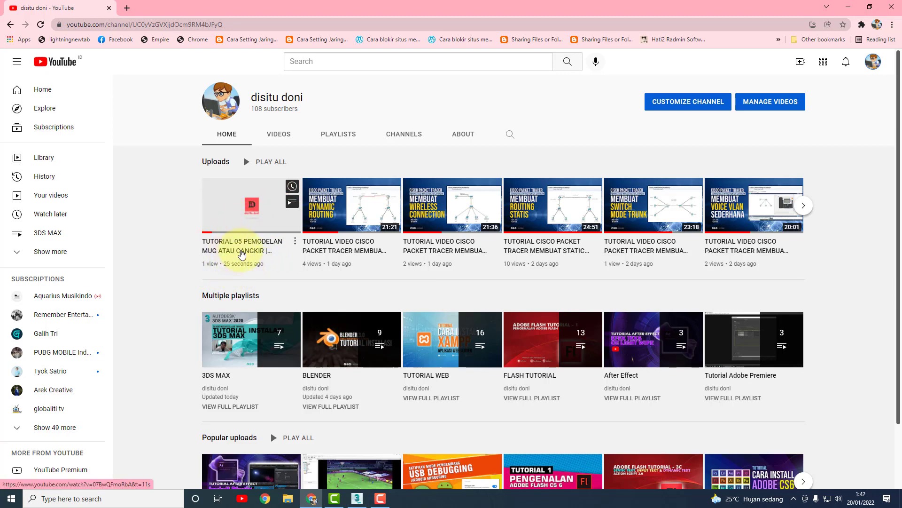
# Back in 3ds Max, make the Left view active and maximize it to fill the workspace.
pyautogui.click(848, 7)
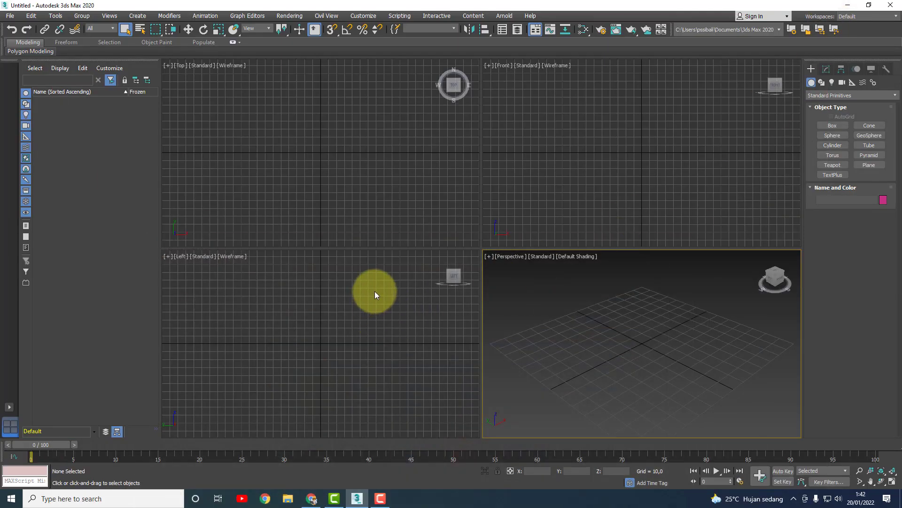
pyautogui.click(335, 329)
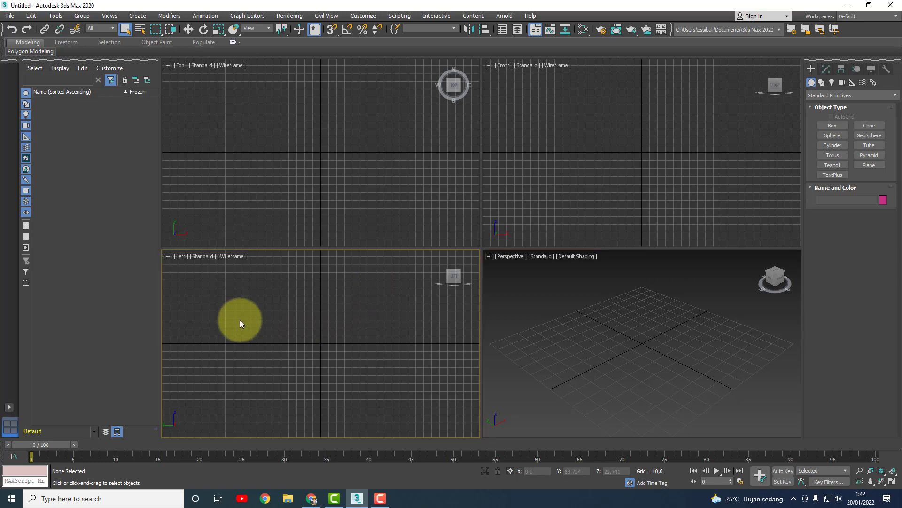
pyautogui.click(891, 482)
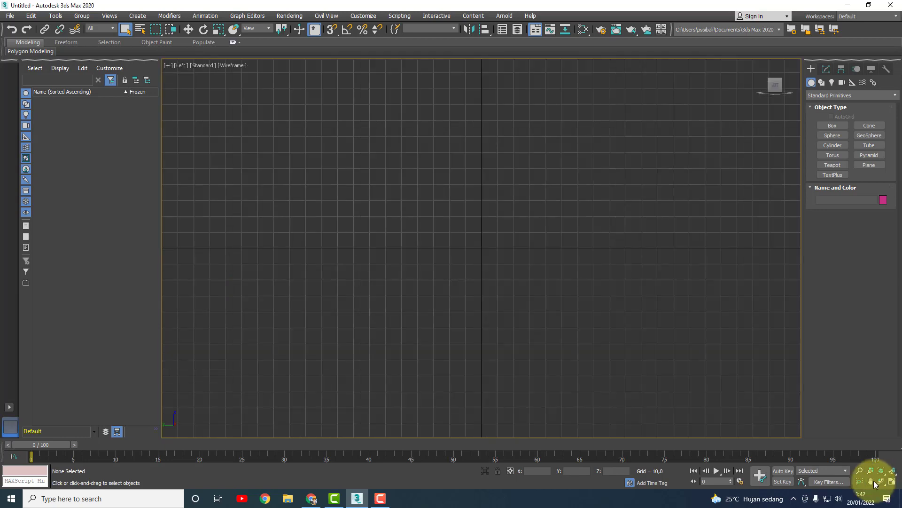
pyautogui.click(827, 69)
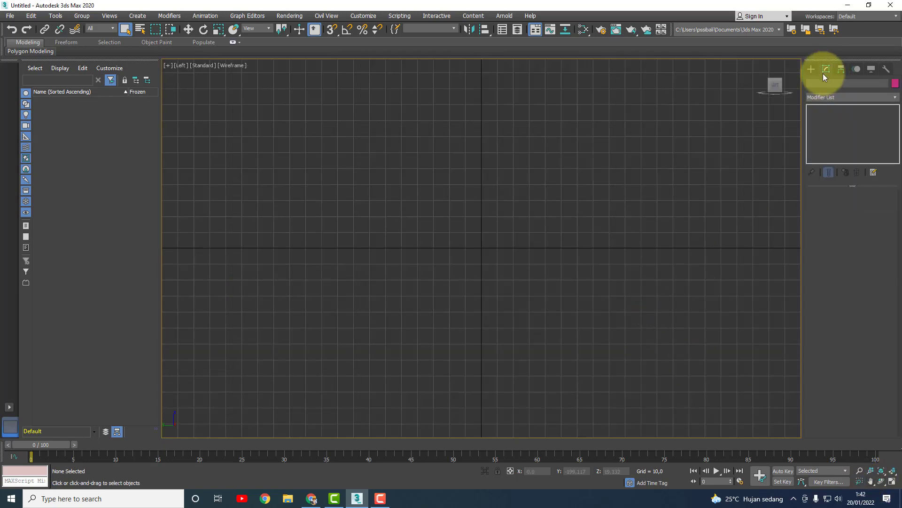
pyautogui.click(812, 69)
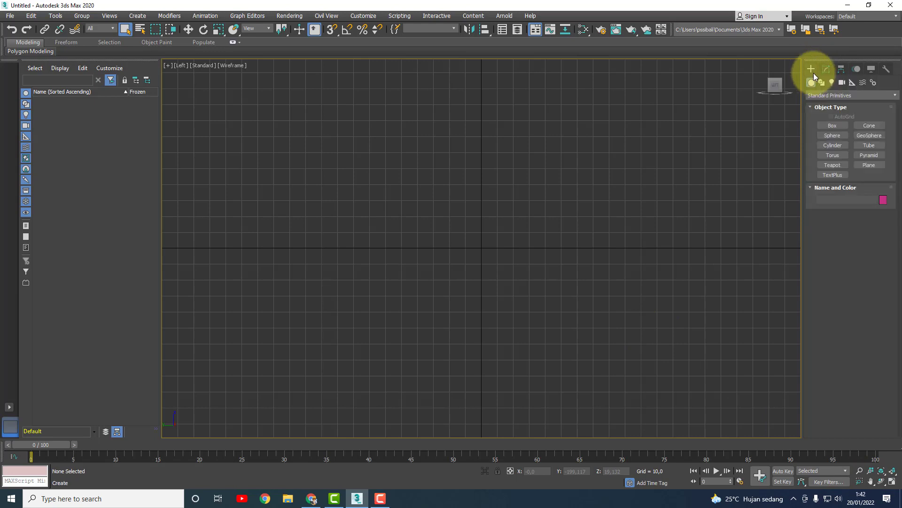
# Start the Line shape tool with Corner drag type, panning the Left grid down.
pyautogui.click(826, 83)
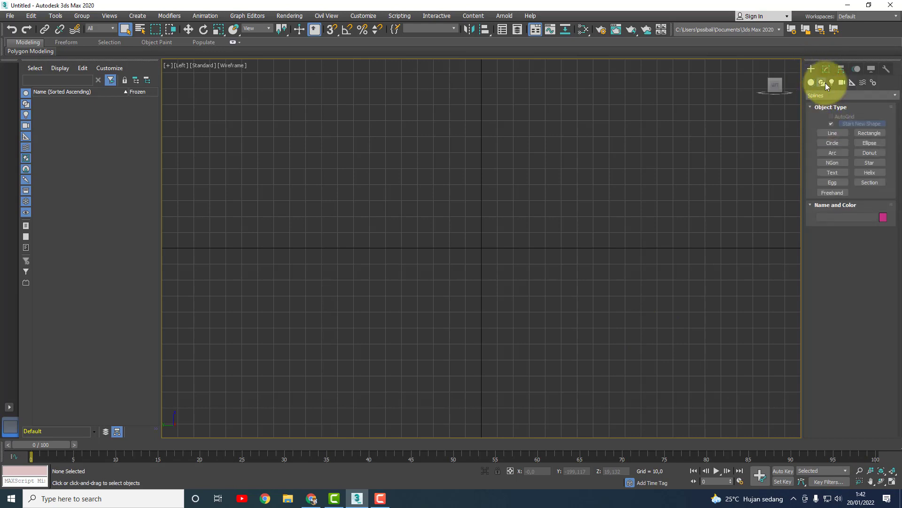
pyautogui.click(836, 132)
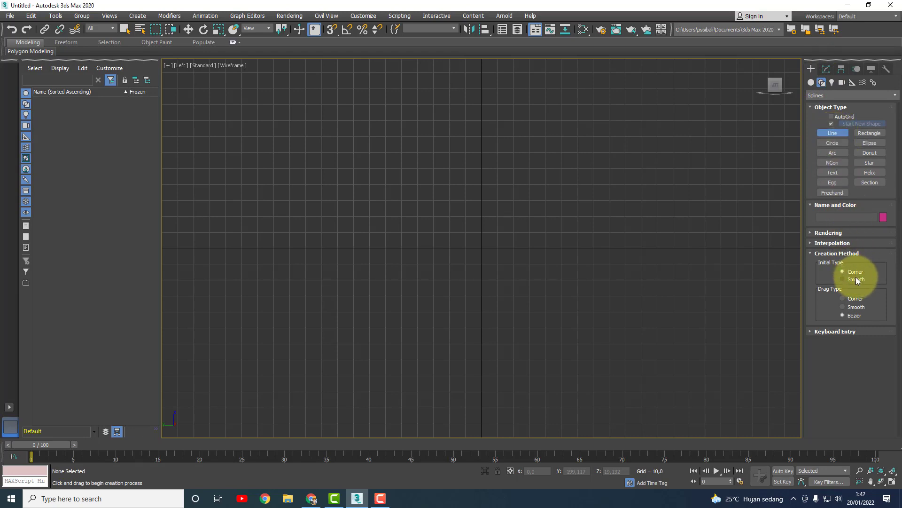
pyautogui.click(853, 298)
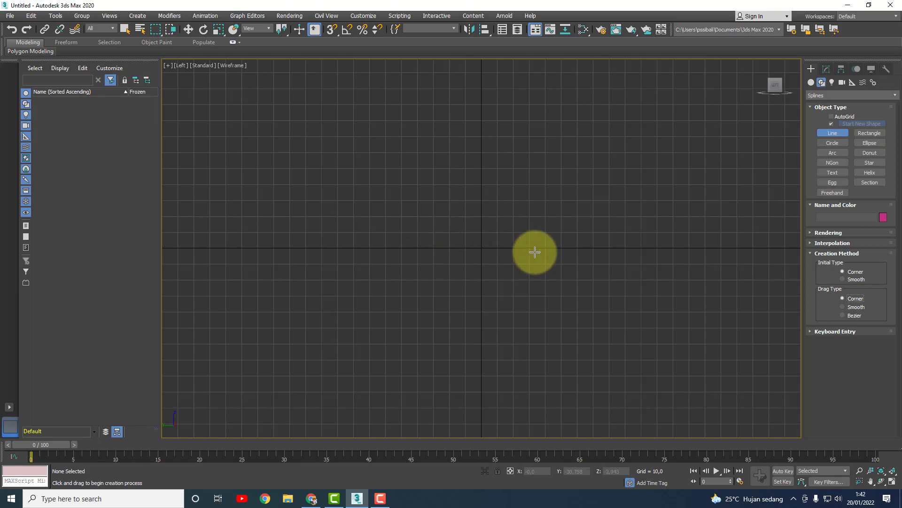
pyautogui.click(871, 480)
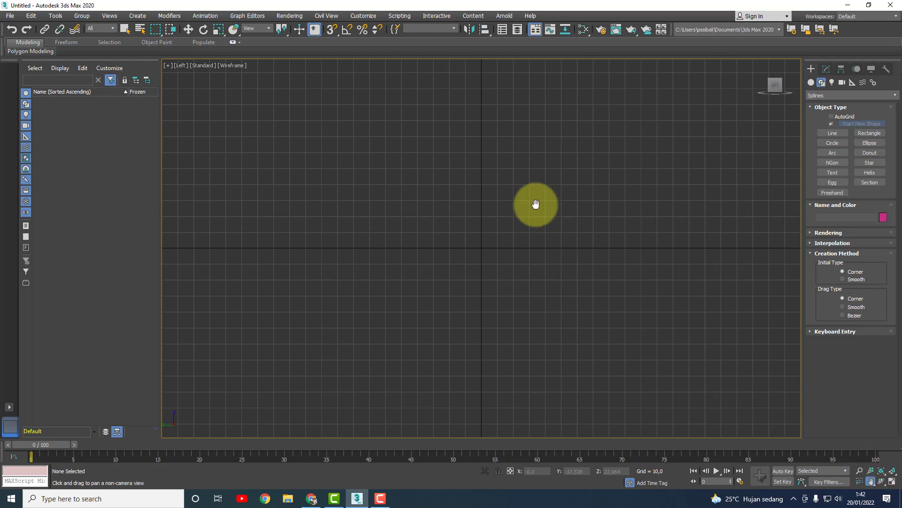
pyautogui.moveTo(535, 201); pyautogui.dragTo(523, 339)
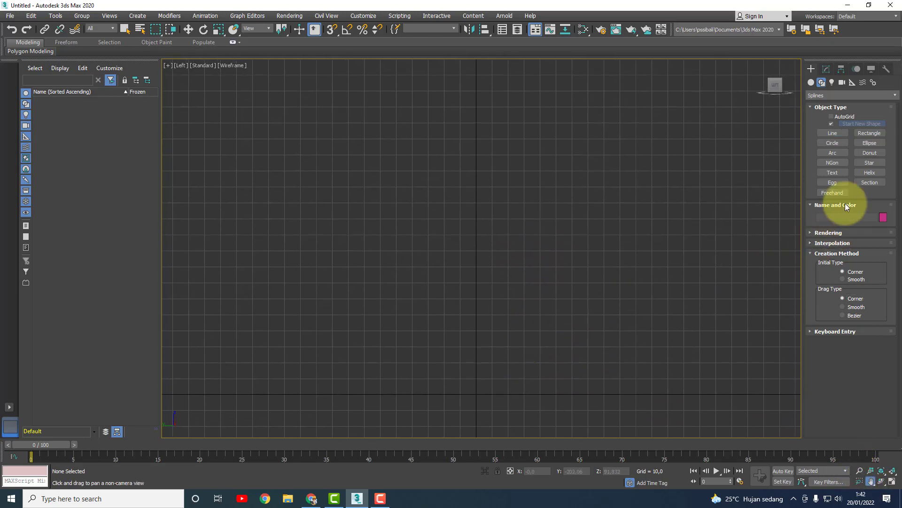
pyautogui.click(832, 142)
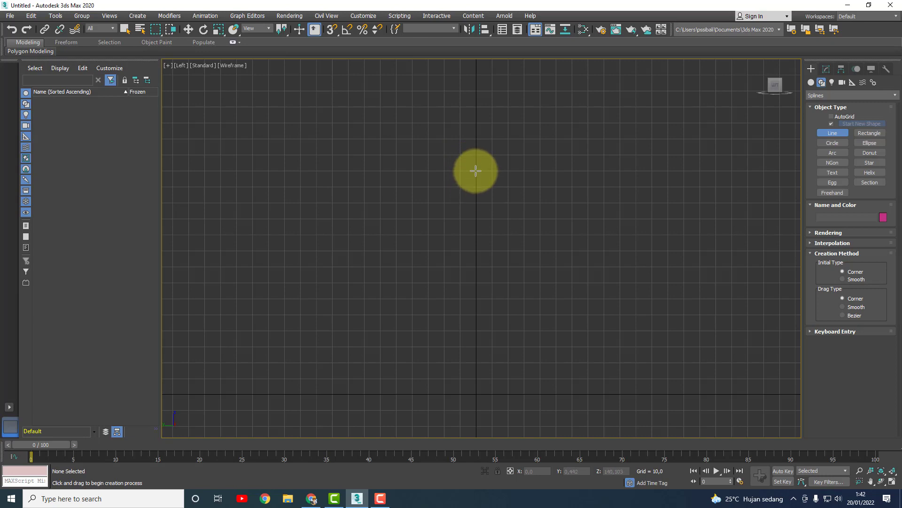
# Draw the profile's bowl outline: start at the centre axis, up to the rim and back down inside.
pyautogui.click(476, 187)
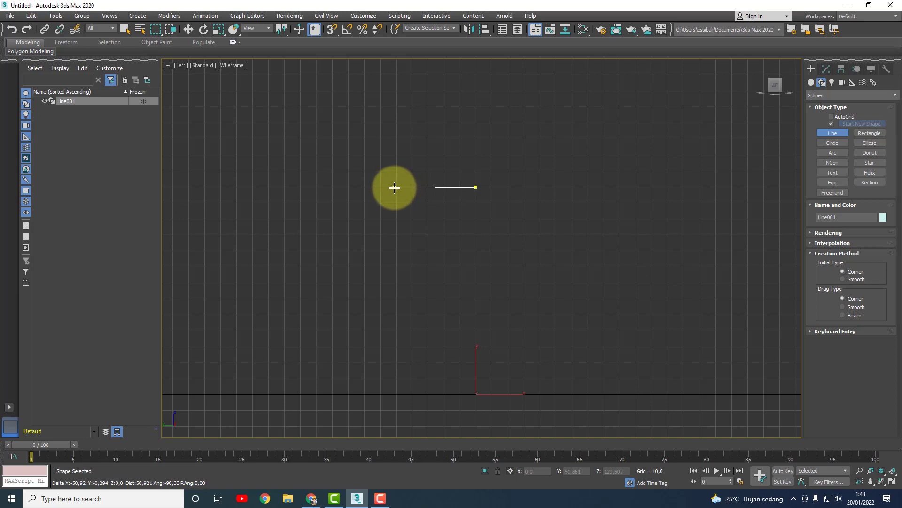
pyautogui.click(397, 187)
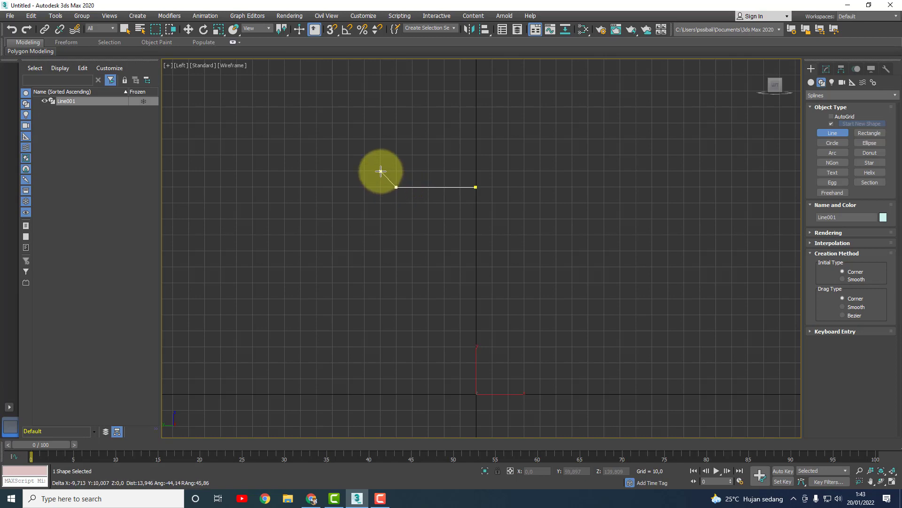
pyautogui.click(381, 171)
pyautogui.click(383, 163)
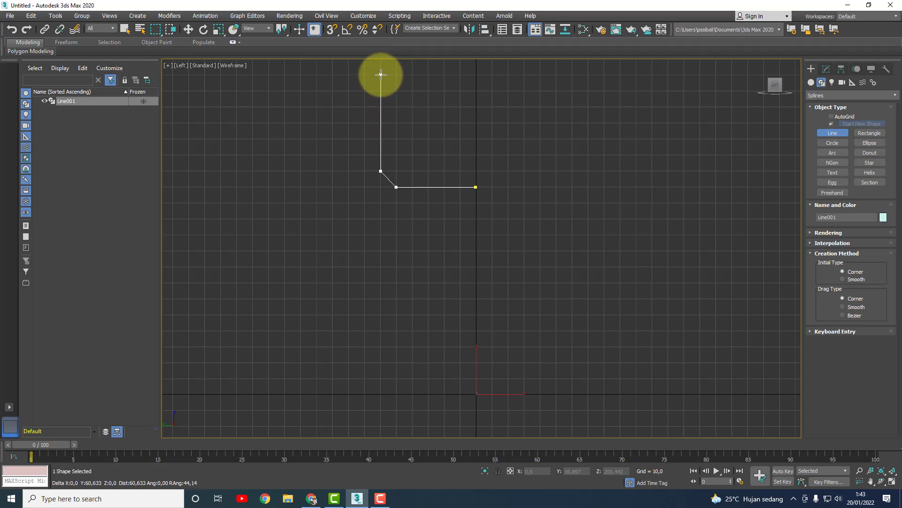
pyautogui.click(381, 75)
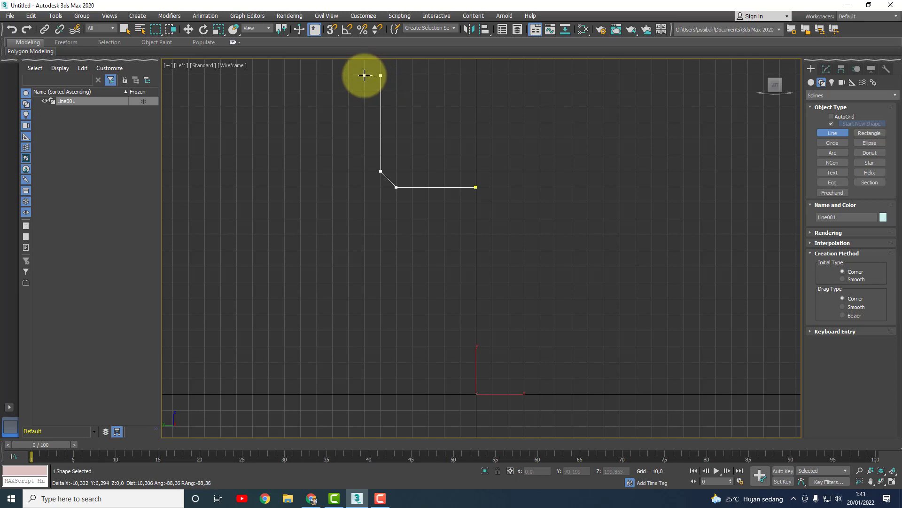
pyautogui.click(365, 75)
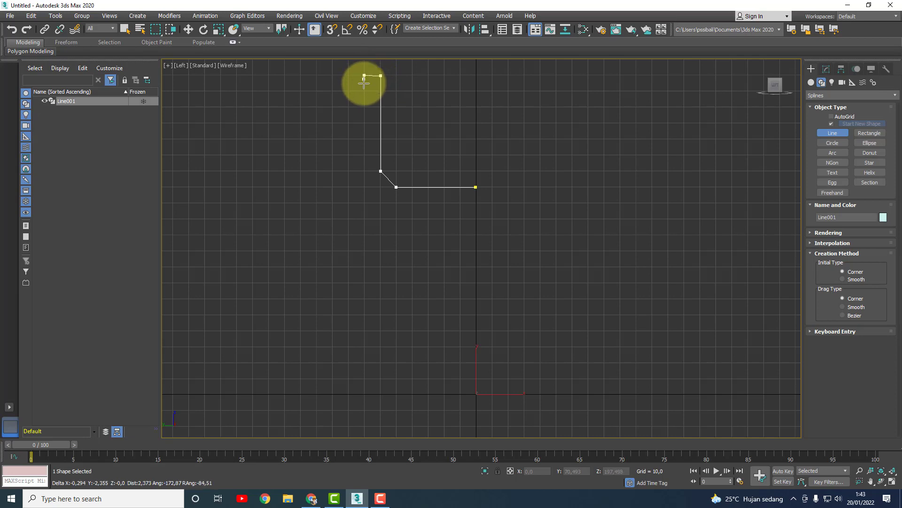
pyautogui.click(364, 172)
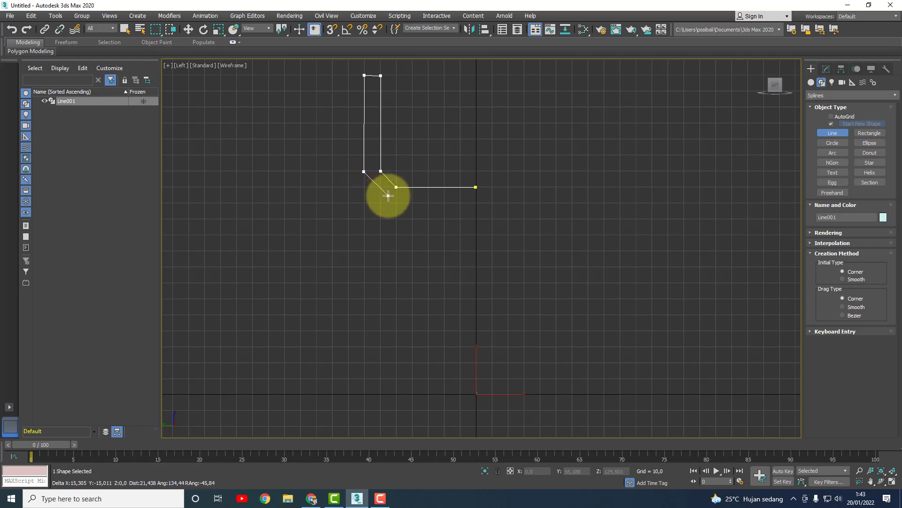
# Continue the profile through the stem and foot, ending on the centre axis, and finish the line.
pyautogui.click(389, 197)
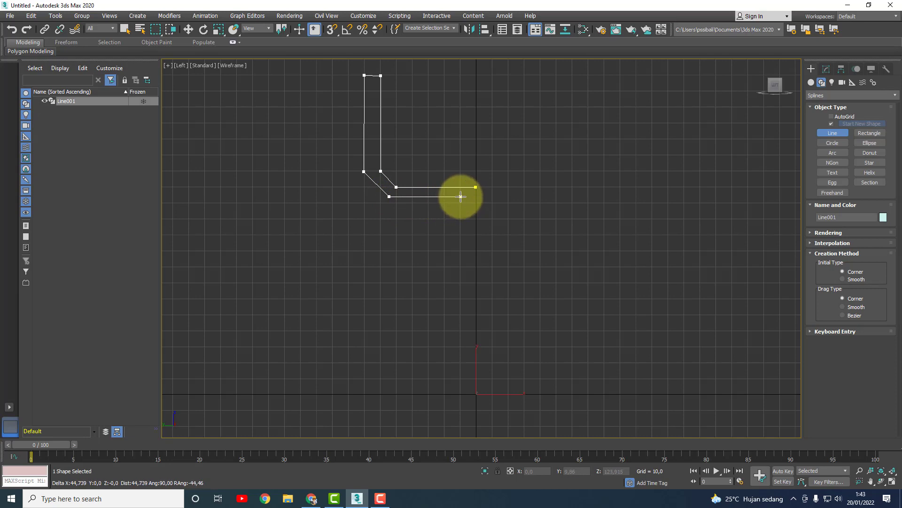
pyautogui.click(461, 196)
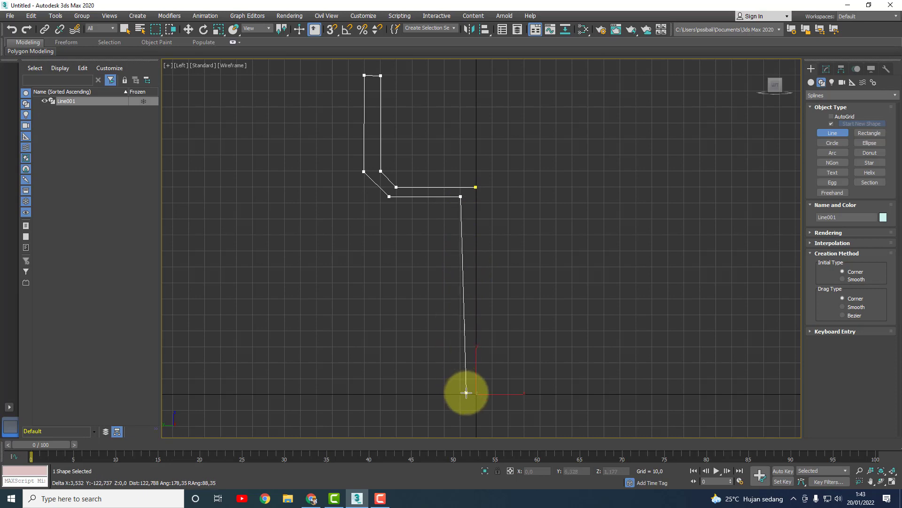
pyautogui.click(465, 345)
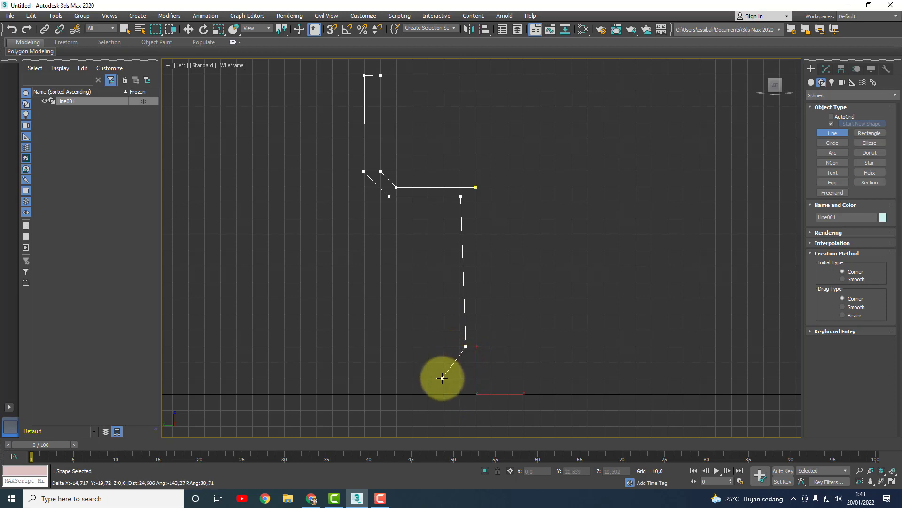
pyautogui.click(442, 378)
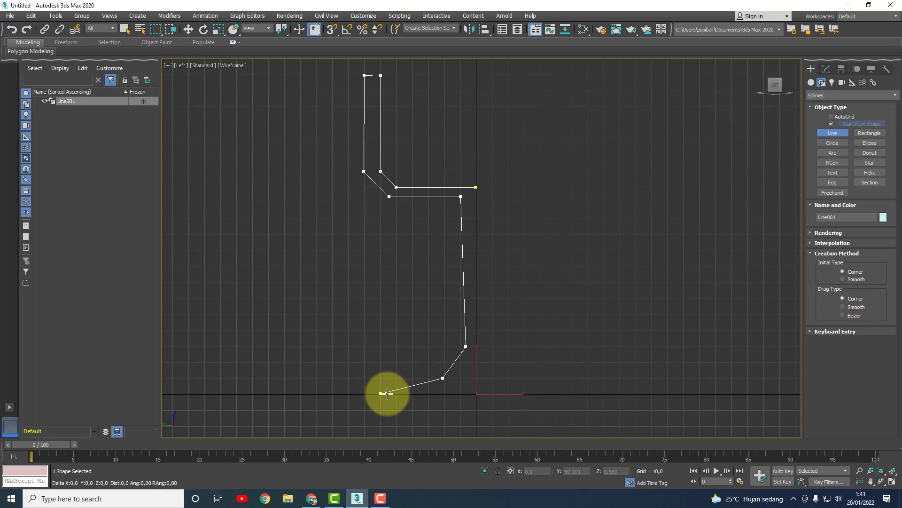
pyautogui.click(380, 393)
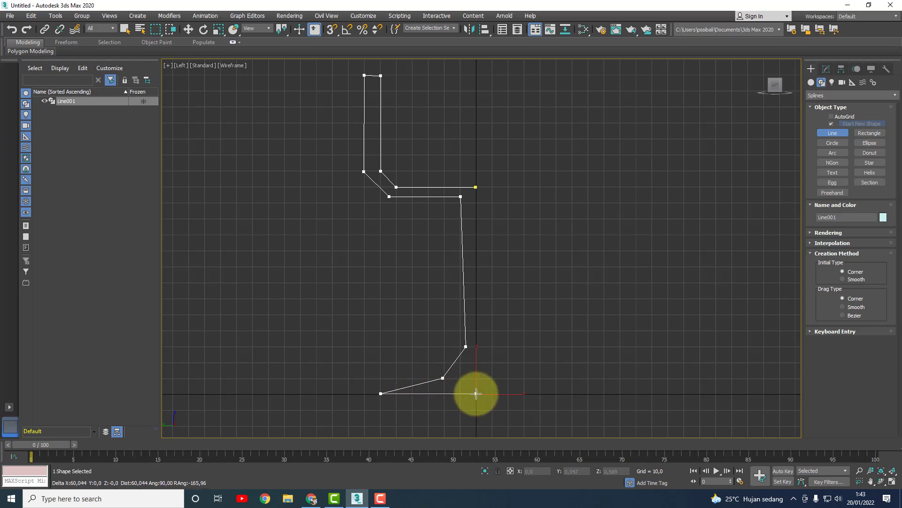
pyautogui.click(476, 393)
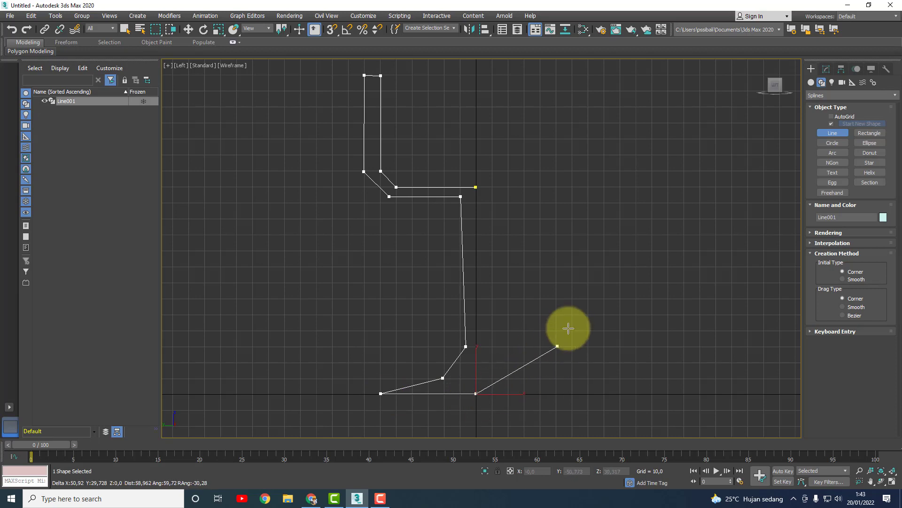
pyautogui.rightClick(569, 326)
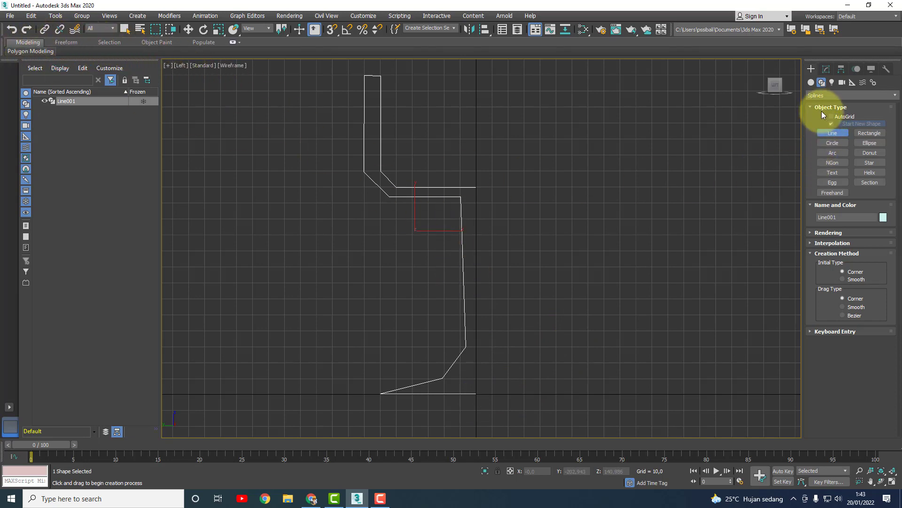
# In Line001's Vertex mode, move the stem's bottom vertex so the stem is vertical.
pyautogui.click(827, 69)
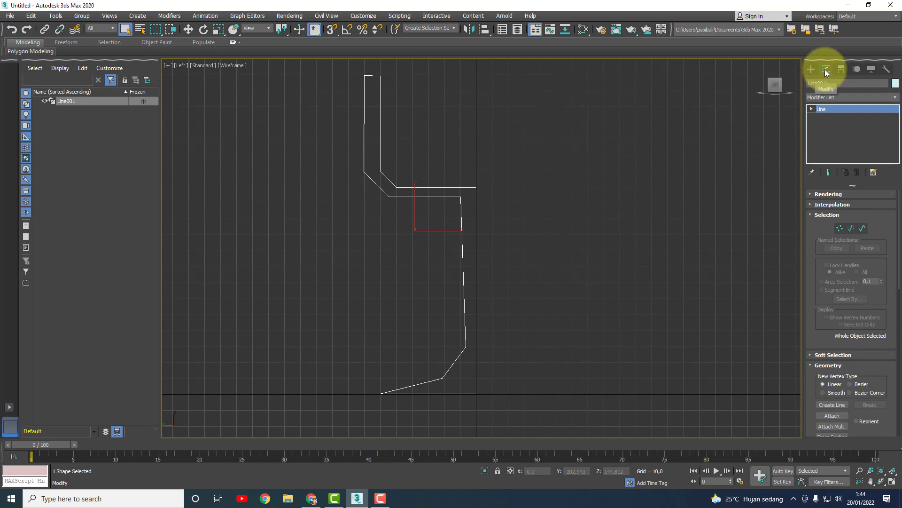
pyautogui.click(840, 228)
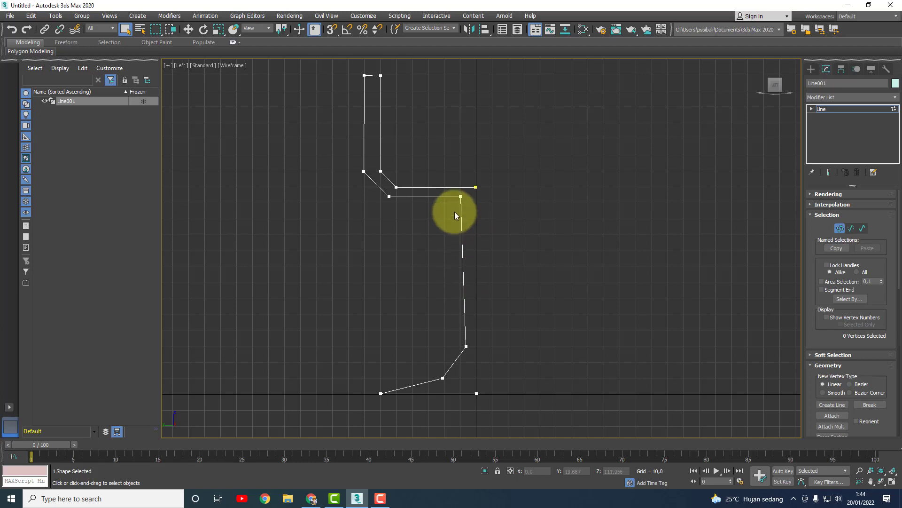
pyautogui.press('w')
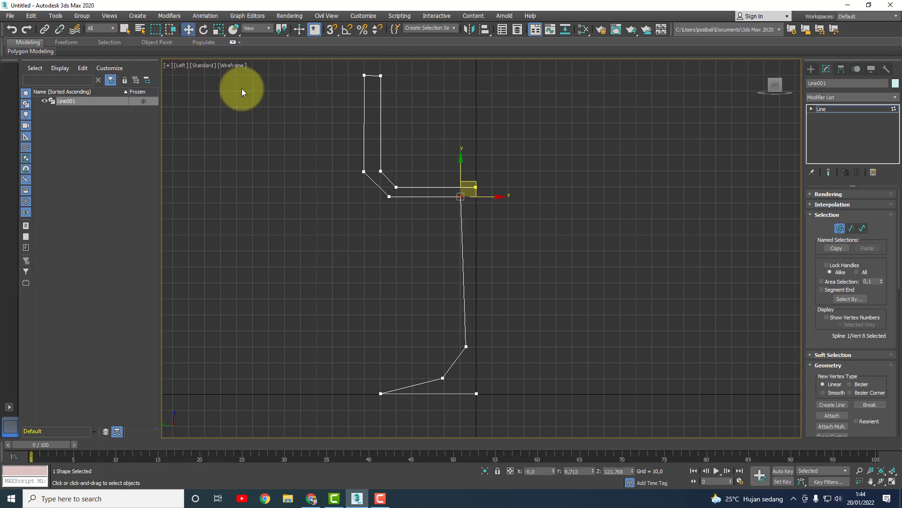
pyautogui.click(465, 347)
pyautogui.moveTo(489, 346); pyautogui.dragTo(488, 349)
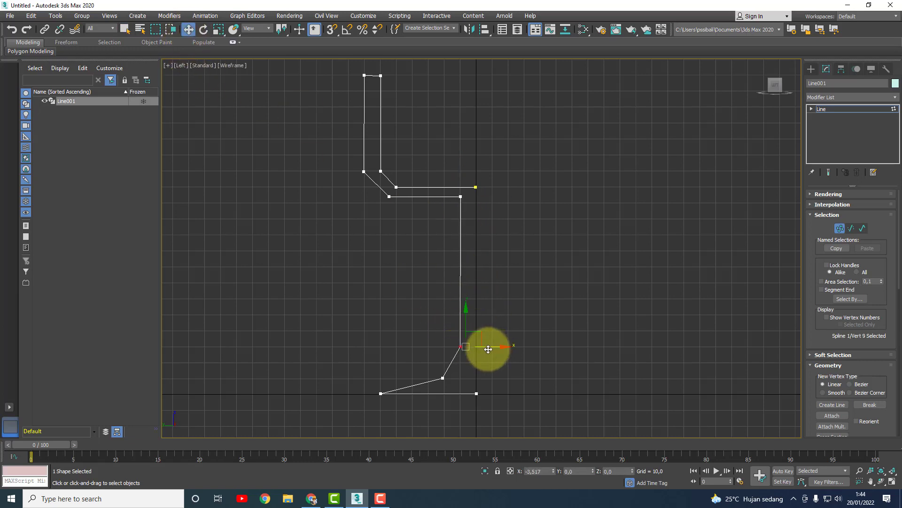
pyautogui.click(514, 228)
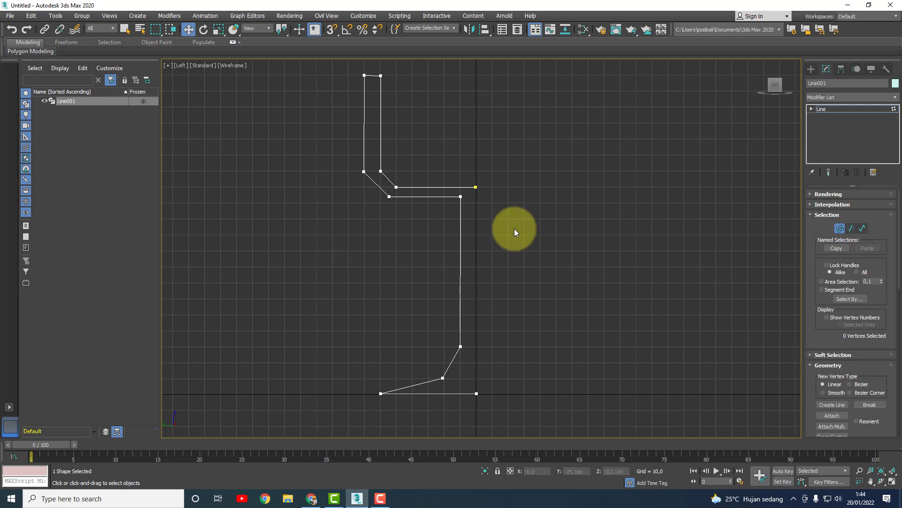
# Make the two inner bowl corner vertices Smooth, raise them slightly, and delete one curve vertex.
pyautogui.click(388, 176)
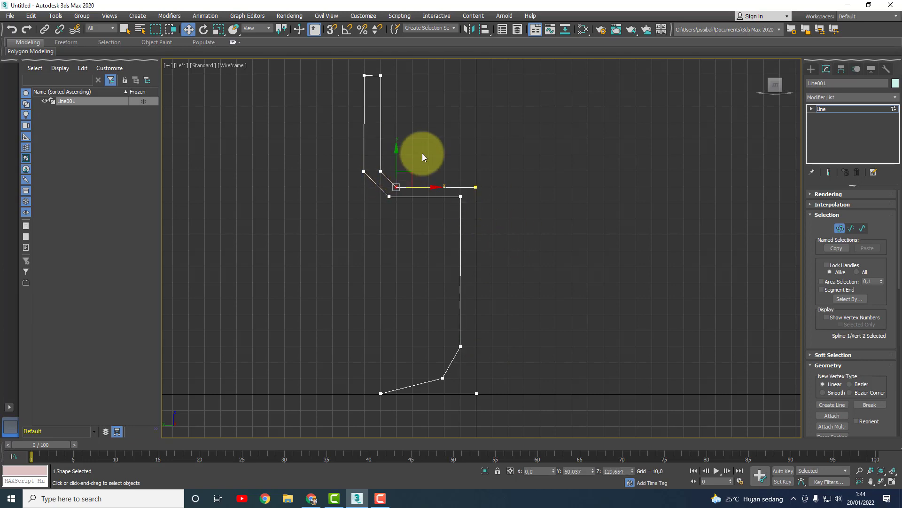
pyautogui.click(389, 173)
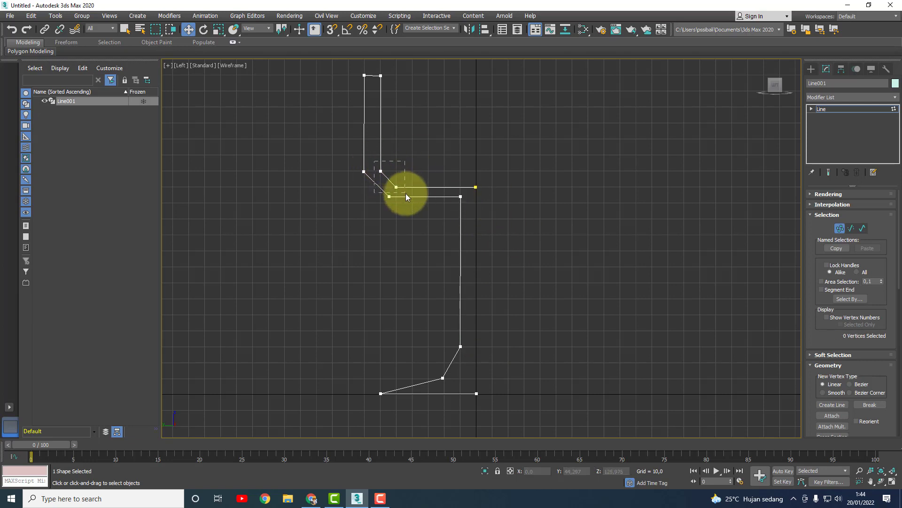
pyautogui.moveTo(405, 193); pyautogui.dragTo(405, 193)
pyautogui.rightClick(395, 184)
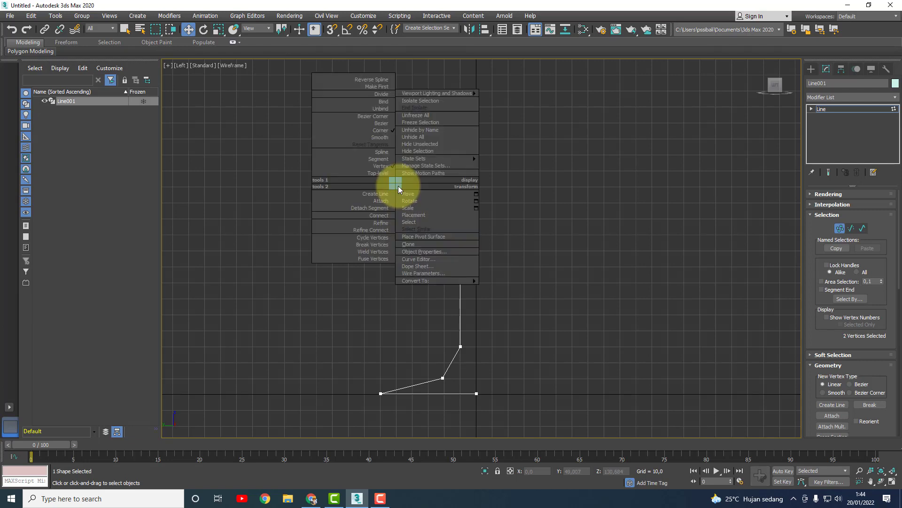
pyautogui.click(374, 137)
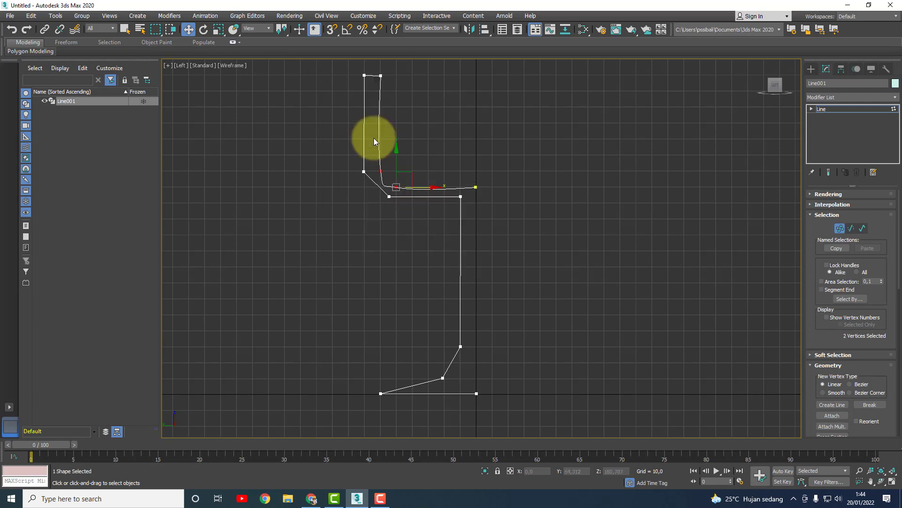
pyautogui.moveTo(397, 149); pyautogui.dragTo(397, 141)
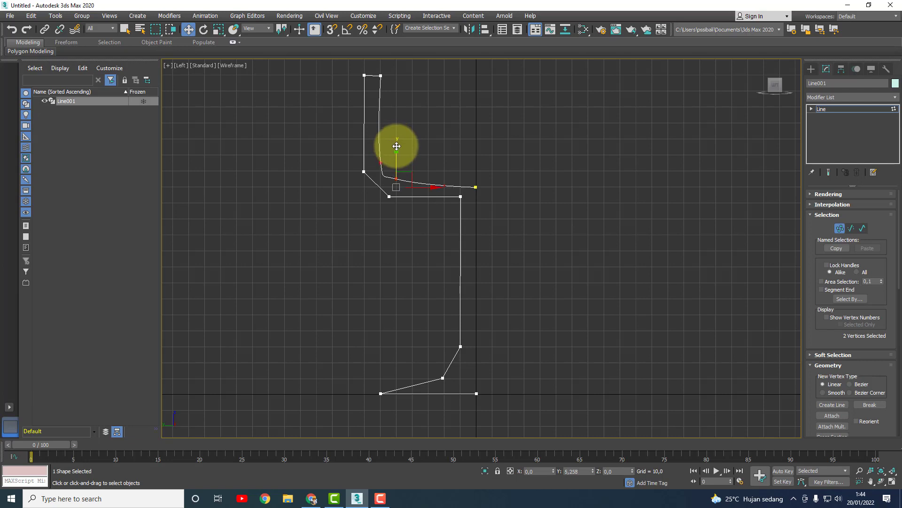
pyautogui.click(421, 176)
pyautogui.click(397, 178)
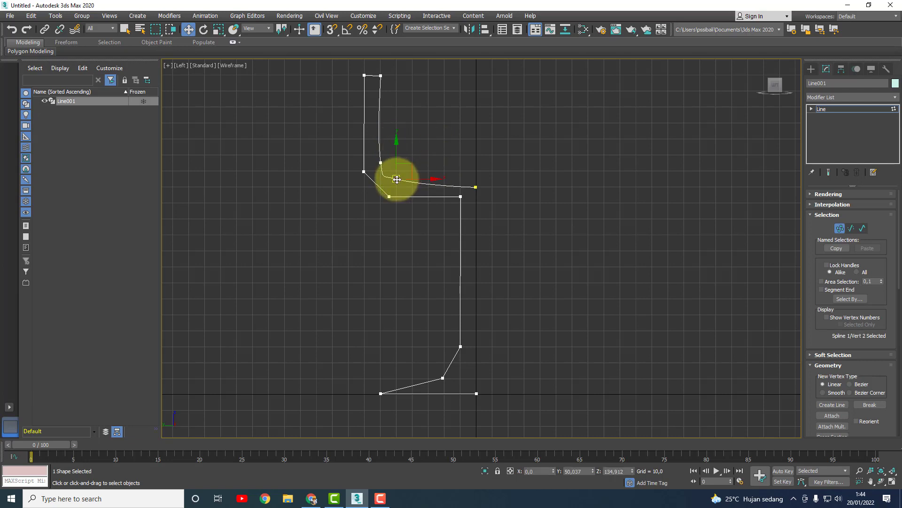
pyautogui.press('Delete')
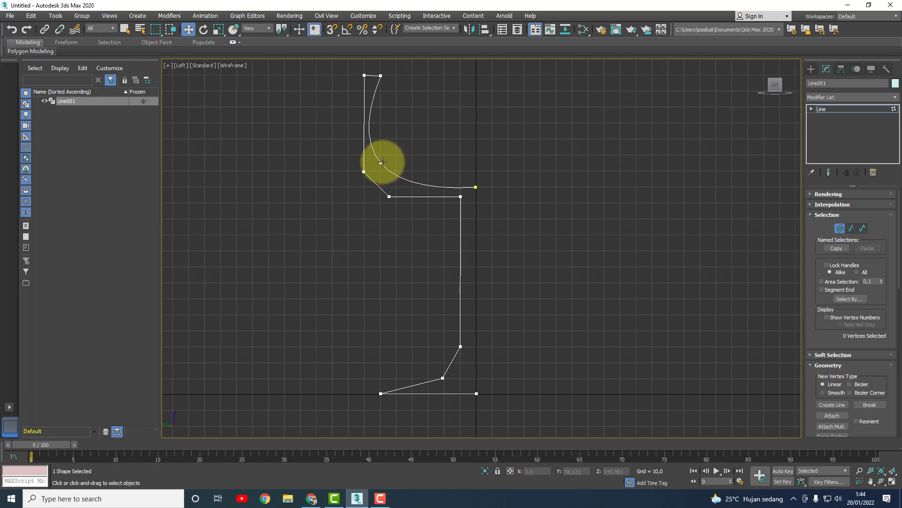
# Reshape the inner bowl curve by moving its wall vertices into a longer, flowing sweep.
pyautogui.click(381, 162)
pyautogui.moveTo(410, 161); pyautogui.dragTo(404, 165)
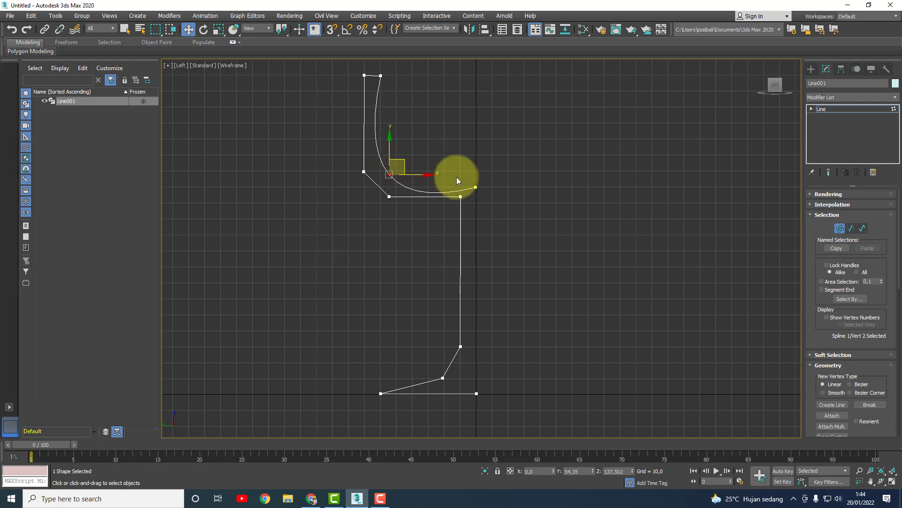
pyautogui.moveTo(404, 162)
pyautogui.mouseDown()
pyautogui.moveTo(415, 173)
pyautogui.moveTo(414, 162)
pyautogui.mouseUp()
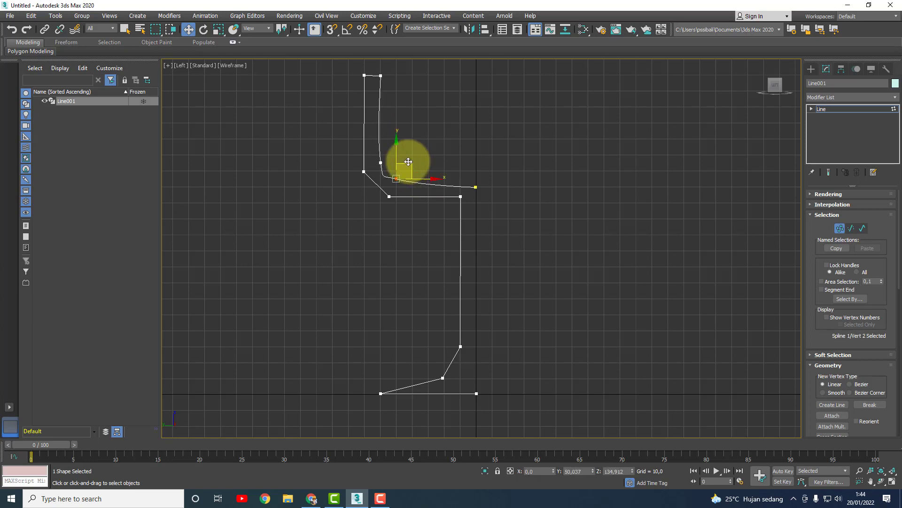
pyautogui.click(381, 163)
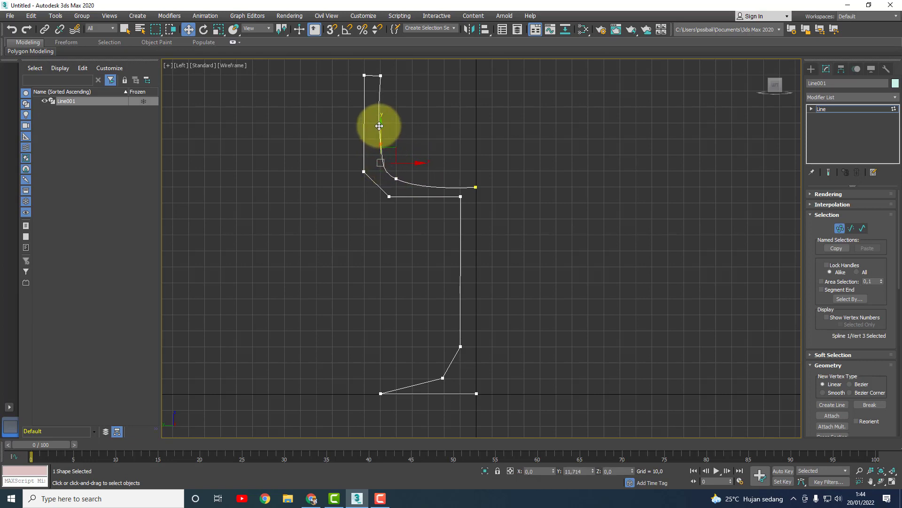
pyautogui.moveTo(382, 145); pyautogui.dragTo(380, 118)
pyautogui.moveTo(399, 180); pyautogui.dragTo(399, 183)
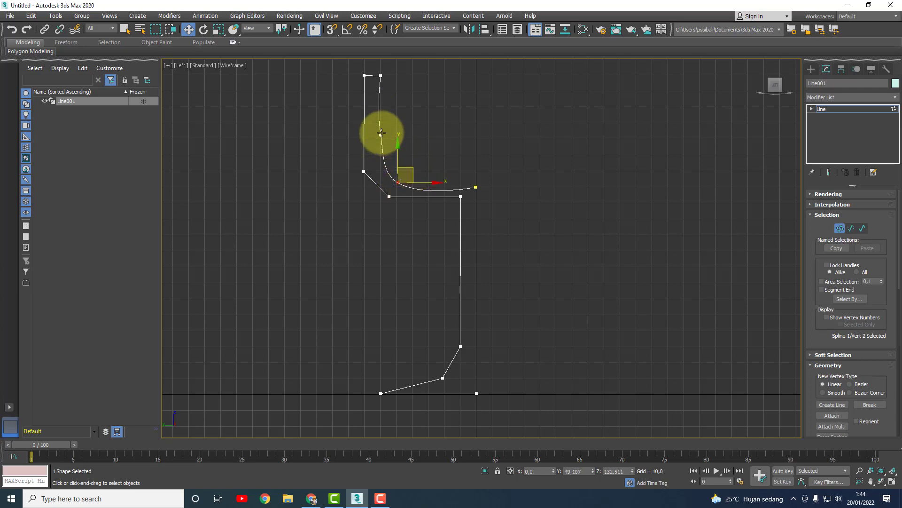
pyautogui.moveTo(380, 135); pyautogui.dragTo(377, 135)
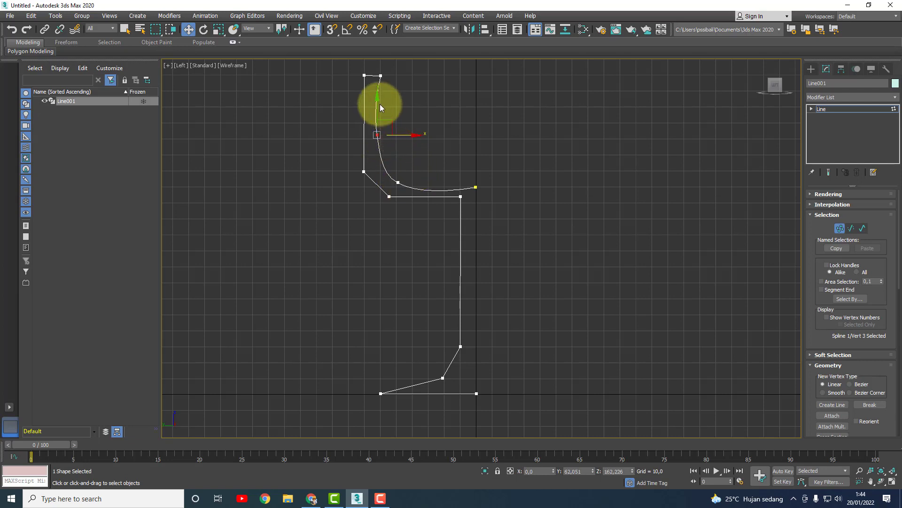
# Nudge the rim's top vertex slightly left.
pyautogui.click(381, 75)
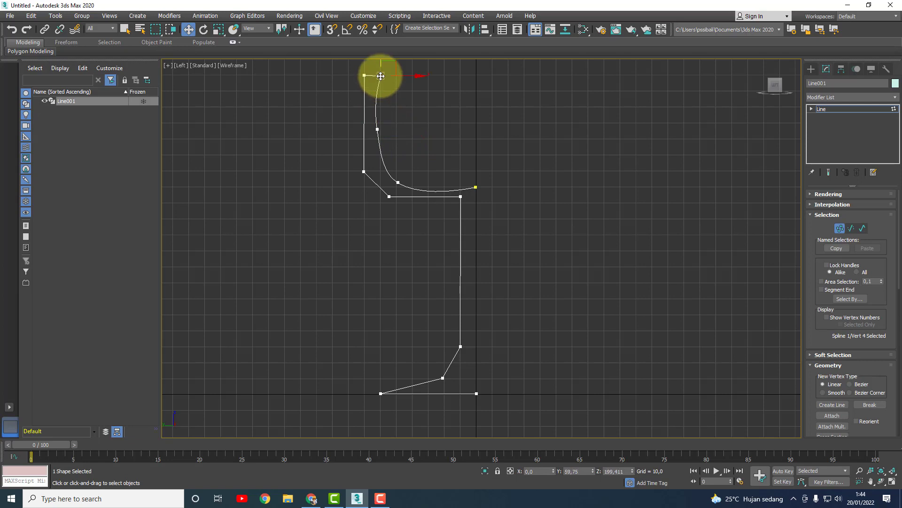
pyautogui.moveTo(394, 75); pyautogui.dragTo(392, 74)
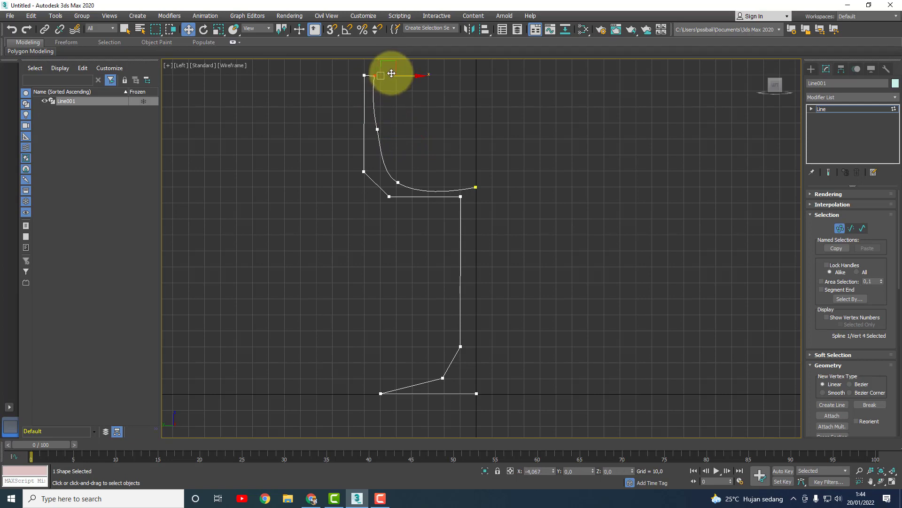
pyautogui.click(364, 75)
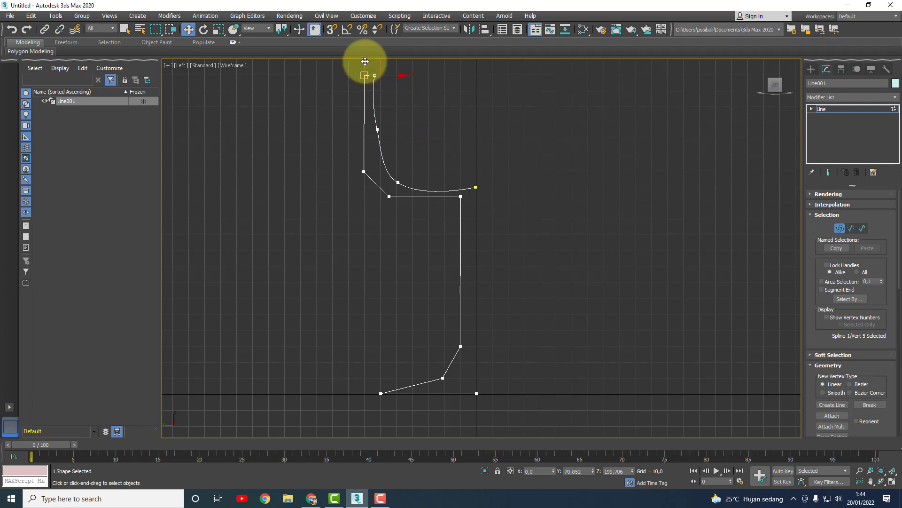
pyautogui.click(356, 177)
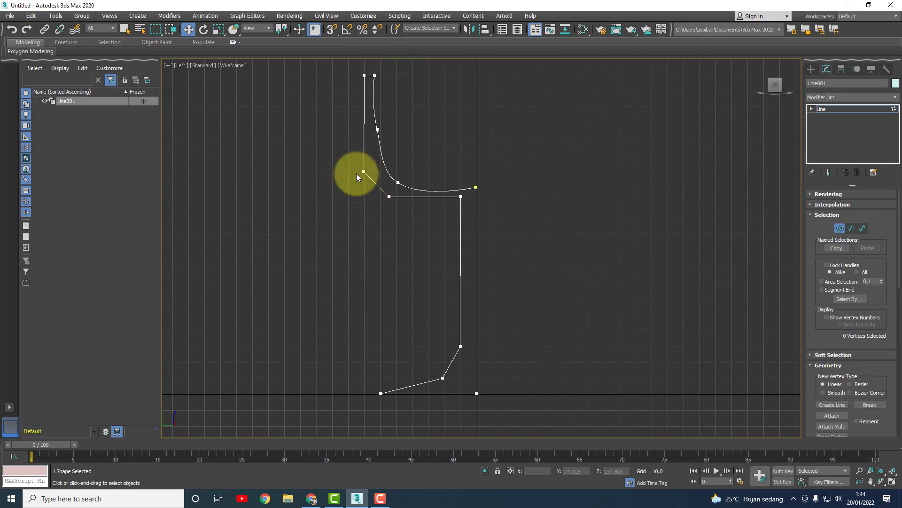
# Make the outer bowl corner vertices Smooth and adjust the corner where the stem starts.
pyautogui.moveTo(372, 185); pyautogui.dragTo(364, 177)
pyautogui.rightClick(364, 177)
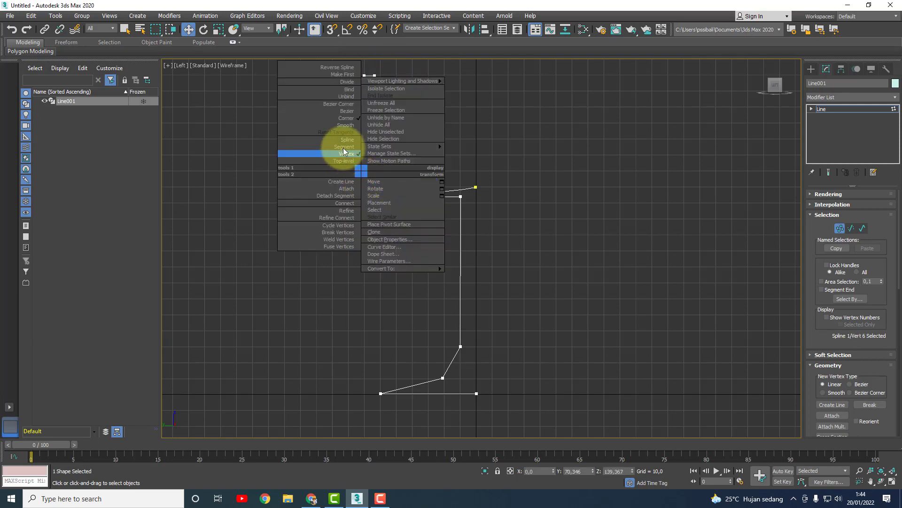
pyautogui.click(345, 125)
pyautogui.click(388, 196)
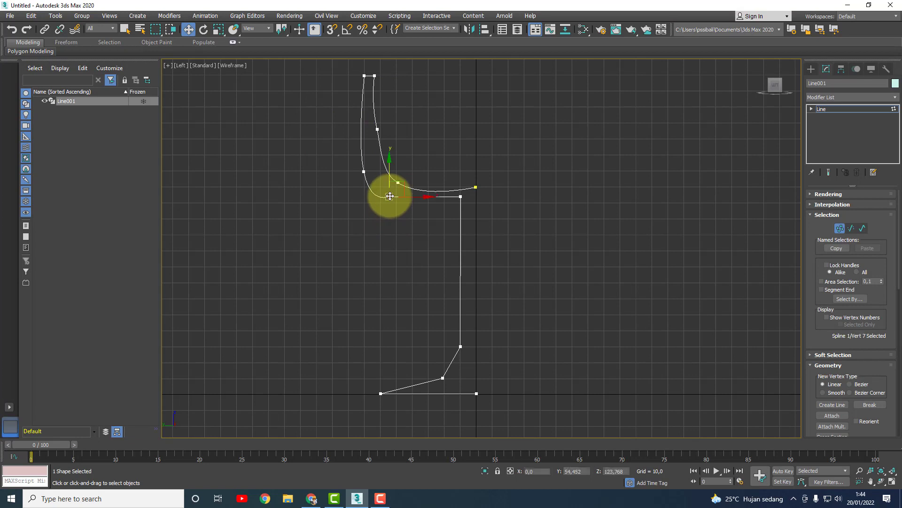
pyautogui.moveTo(461, 196); pyautogui.dragTo(463, 188)
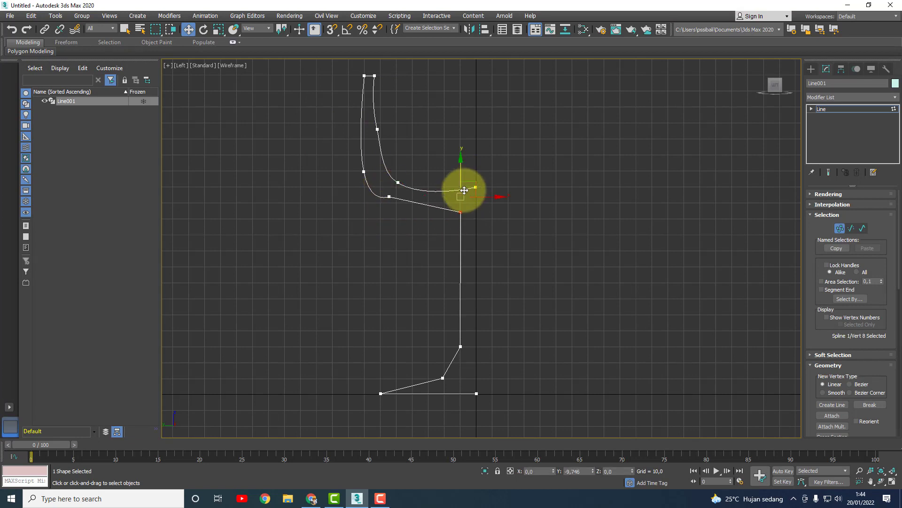
pyautogui.click(394, 207)
pyautogui.rightClick(386, 194)
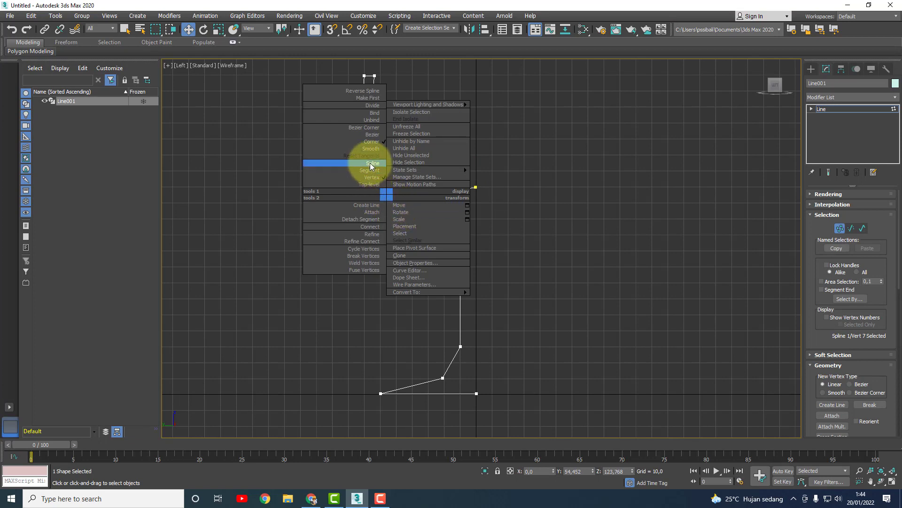
pyautogui.click(370, 150)
pyautogui.click(374, 195)
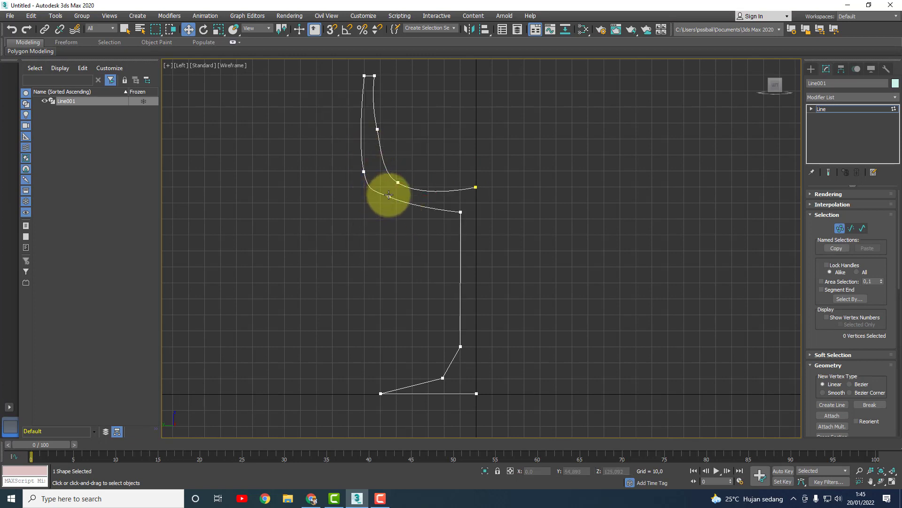
# Move the outer and inner bowl wall vertices to reshape both curves.
pyautogui.click(394, 196)
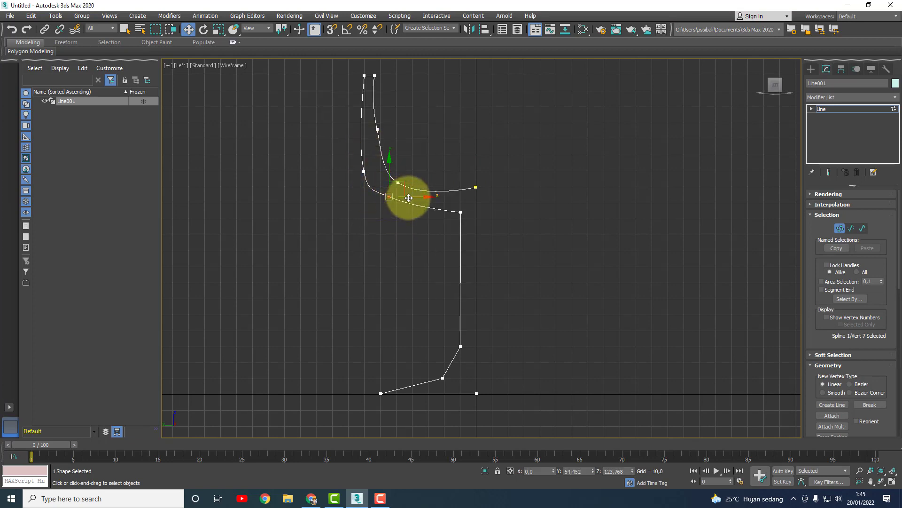
pyautogui.click(364, 172)
pyautogui.moveTo(376, 162)
pyautogui.mouseDown()
pyautogui.moveTo(394, 176)
pyautogui.moveTo(383, 155)
pyautogui.mouseUp()
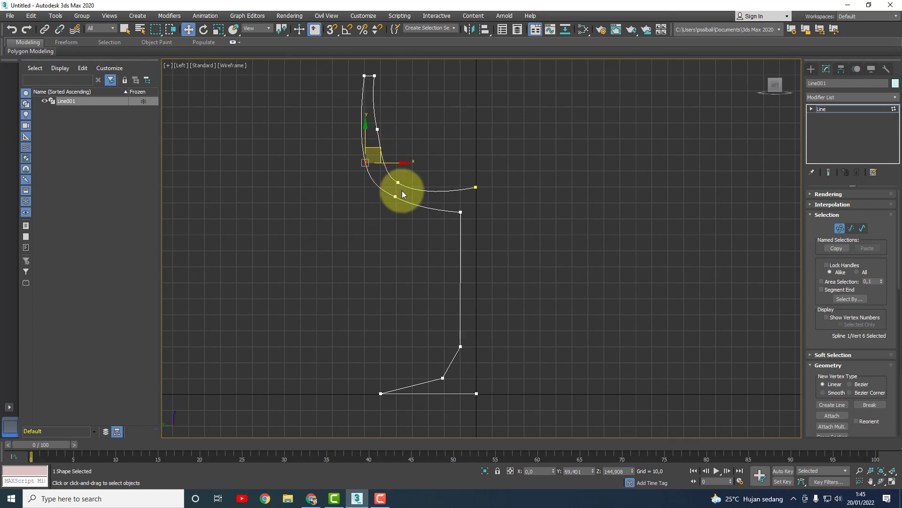
pyautogui.click(395, 196)
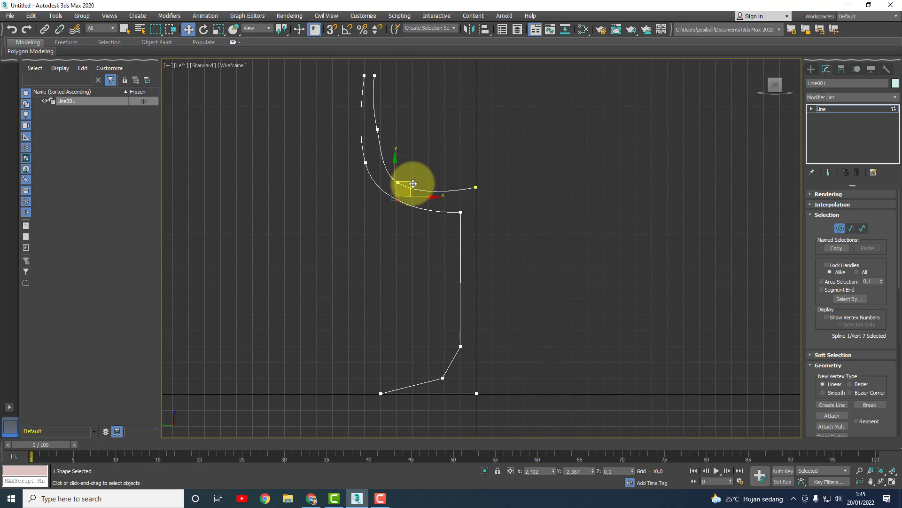
pyautogui.moveTo(413, 183); pyautogui.dragTo(417, 187)
pyautogui.click(377, 129)
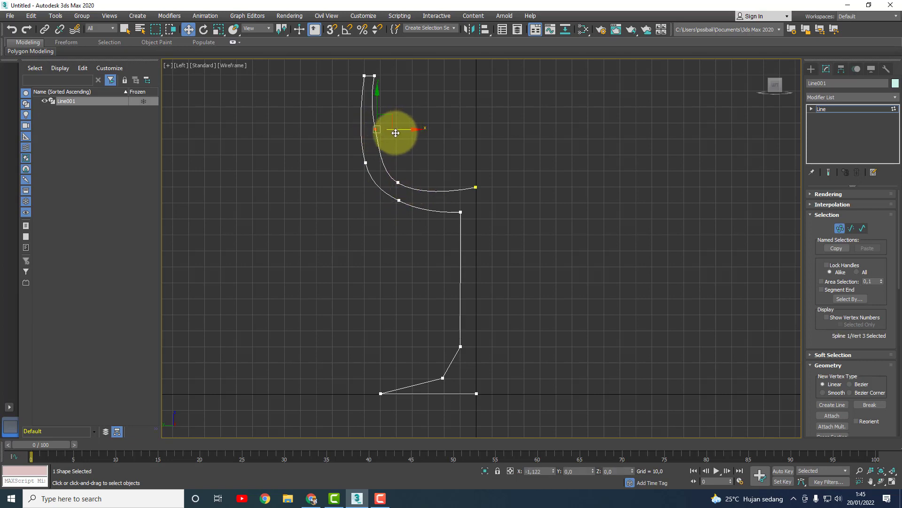
pyautogui.moveTo(396, 133)
pyautogui.mouseDown()
pyautogui.moveTo(400, 169)
pyautogui.moveTo(418, 190)
pyautogui.mouseUp()
pyautogui.click(399, 182)
# Lower the inner curve's end point, then region-select the two stem-base vertices.
pyautogui.click(476, 187)
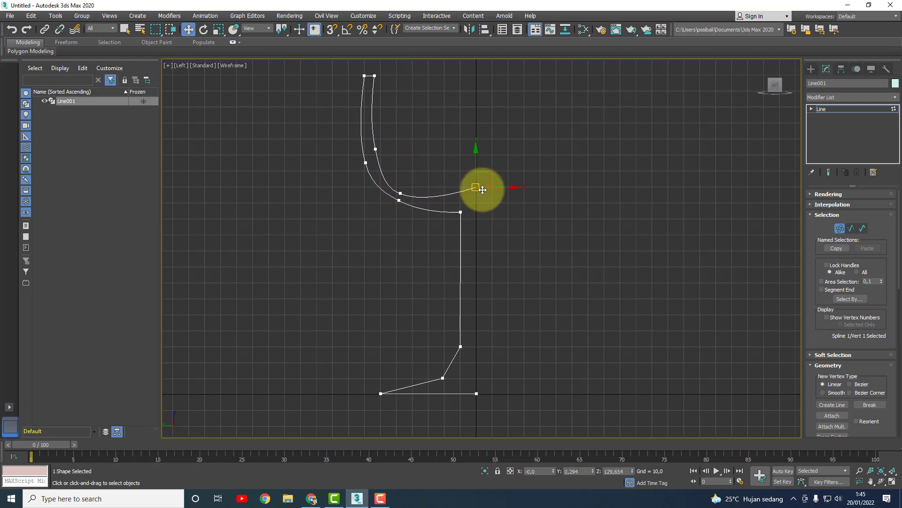
pyautogui.moveTo(478, 182); pyautogui.dragTo(478, 190)
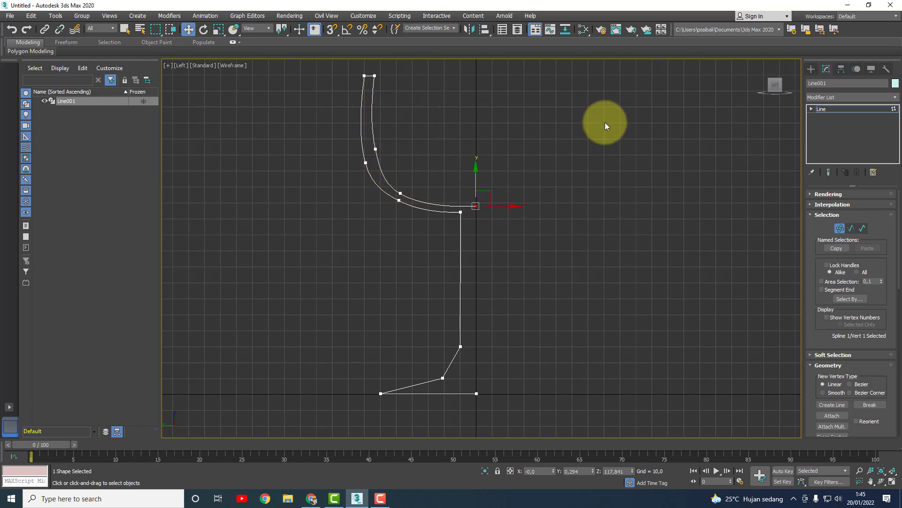
pyautogui.click(376, 149)
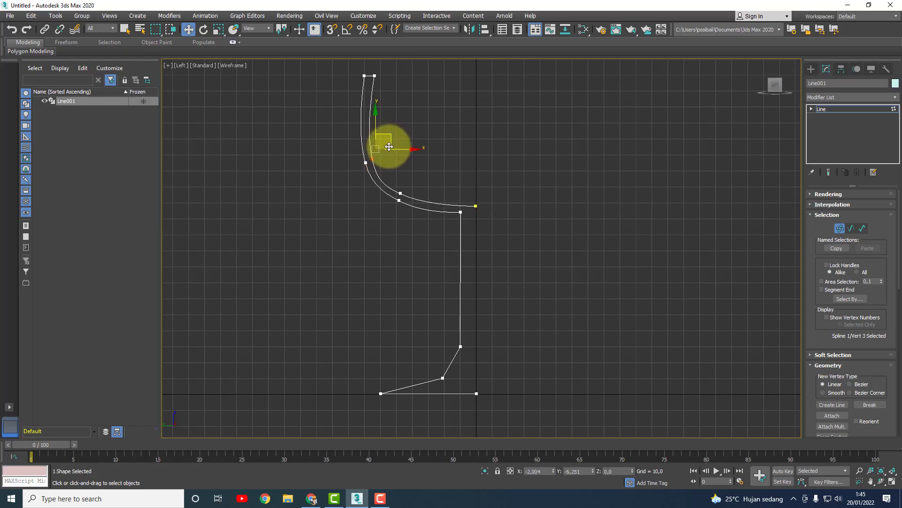
pyautogui.click(375, 76)
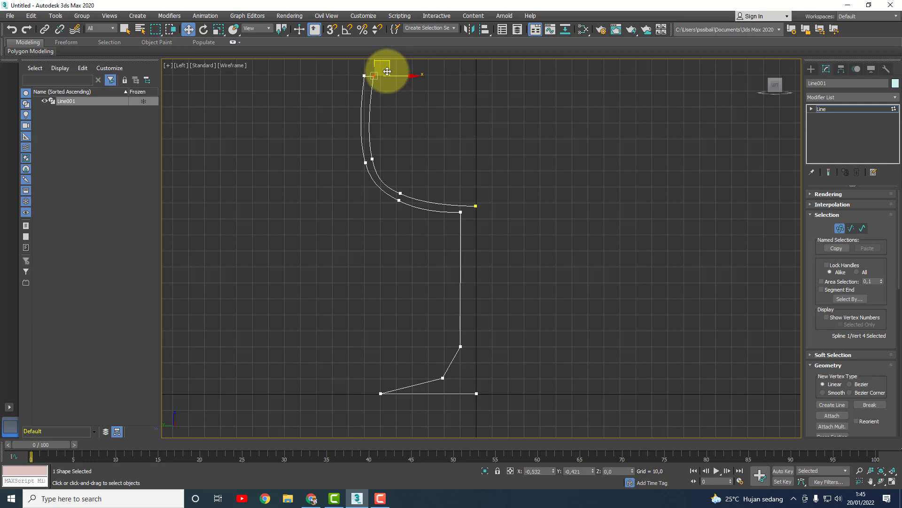
pyautogui.click(440, 140)
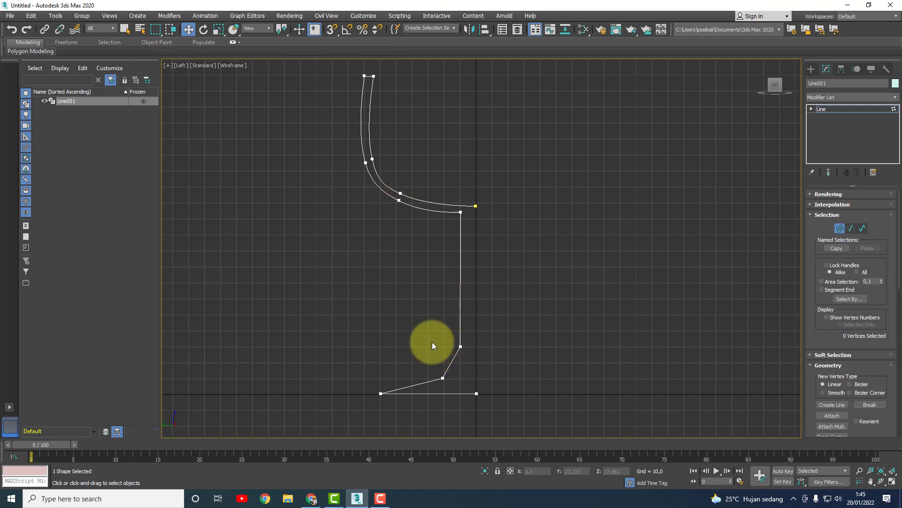
pyautogui.moveTo(461, 375); pyautogui.dragTo(472, 385)
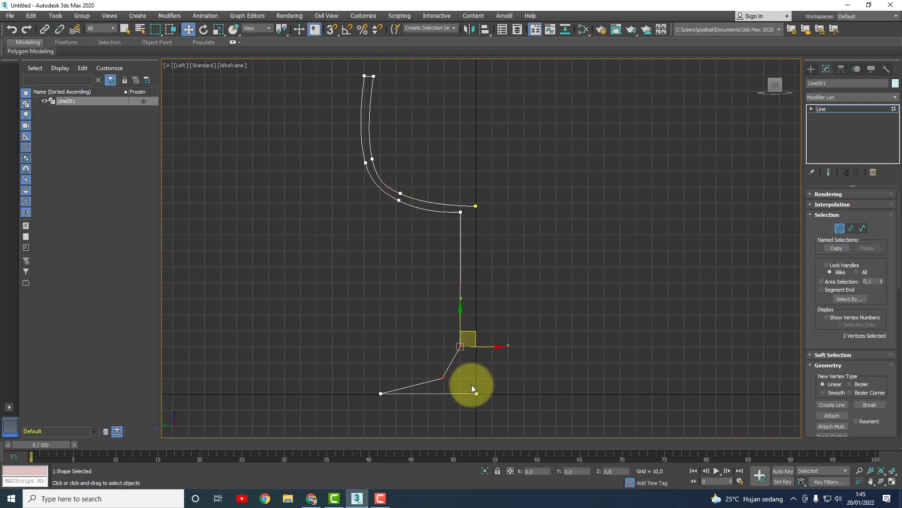
# Make the two stem-base vertices Smooth and adjust the foot and stem-foot vertices.
pyautogui.rightClick(463, 340)
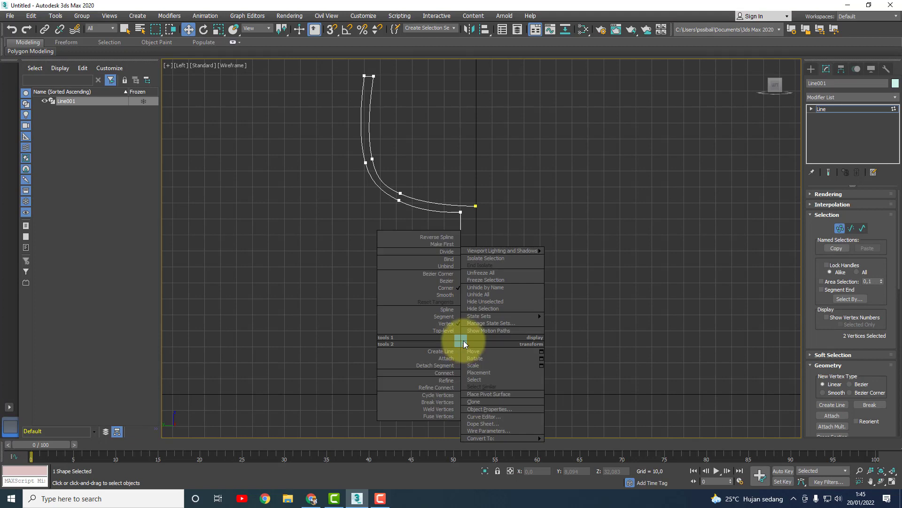
pyautogui.click(444, 294)
pyautogui.click(442, 377)
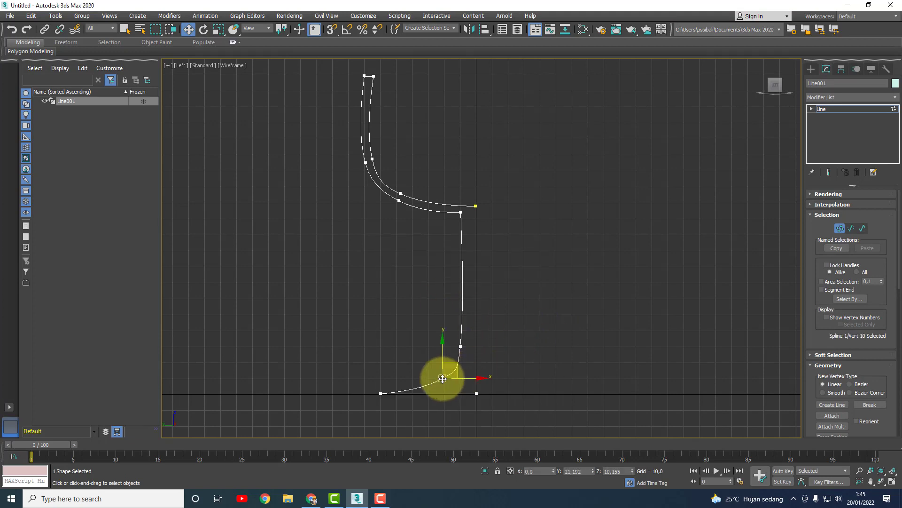
pyautogui.moveTo(450, 368); pyautogui.dragTo(460, 359)
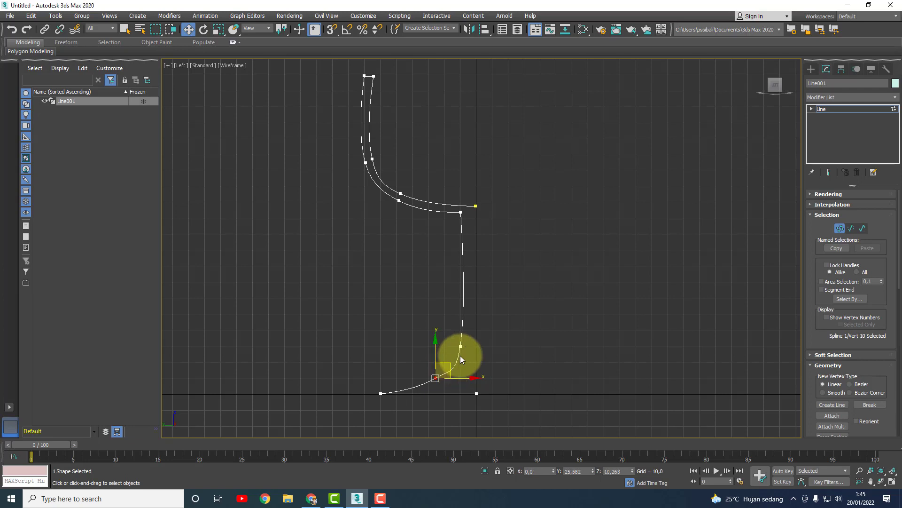
pyautogui.click(462, 346)
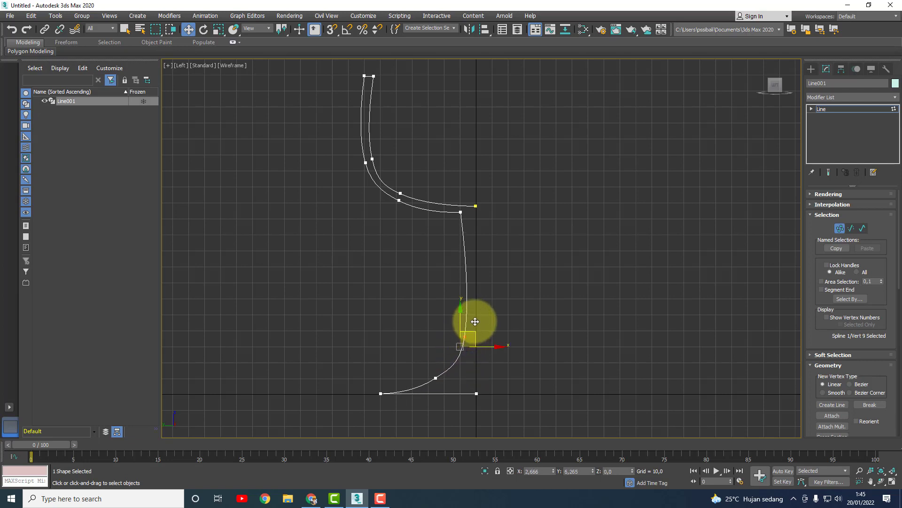
pyautogui.moveTo(474, 321); pyautogui.dragTo(477, 311)
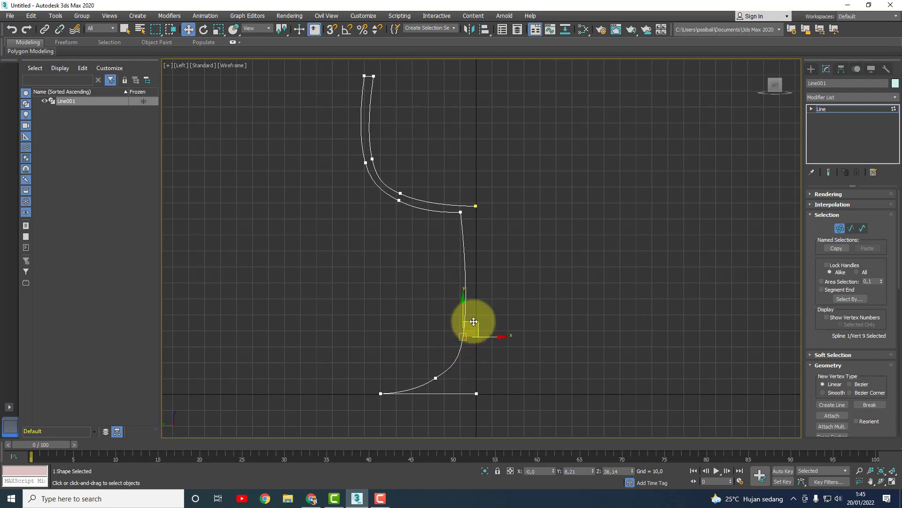
# Reposition the stem-top corner vertex, lowering it then pulling it back up.
pyautogui.click(461, 212)
pyautogui.moveTo(460, 213); pyautogui.dragTo(476, 212)
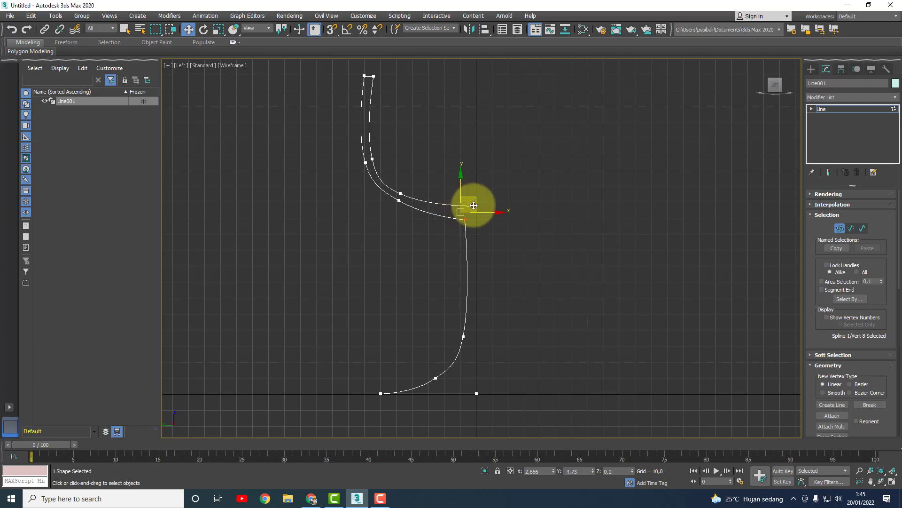
pyautogui.moveTo(475, 212); pyautogui.dragTo(478, 217)
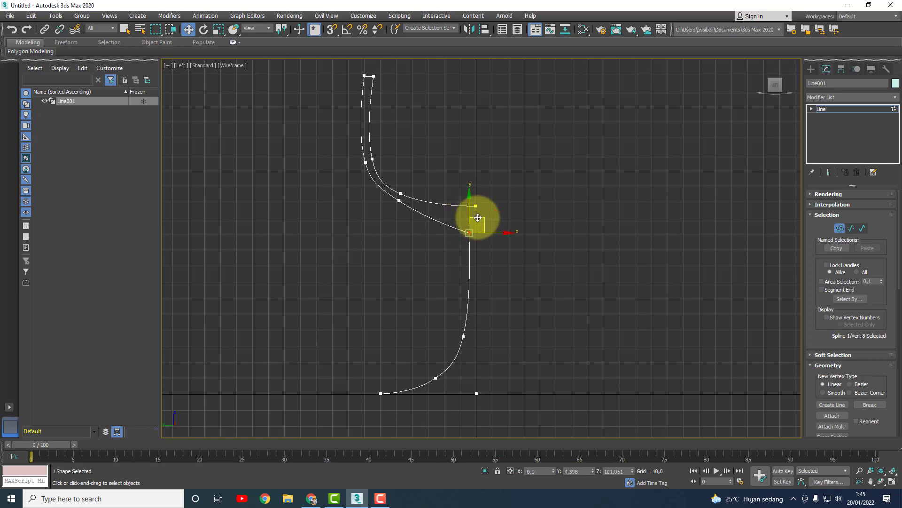
pyautogui.click(454, 227)
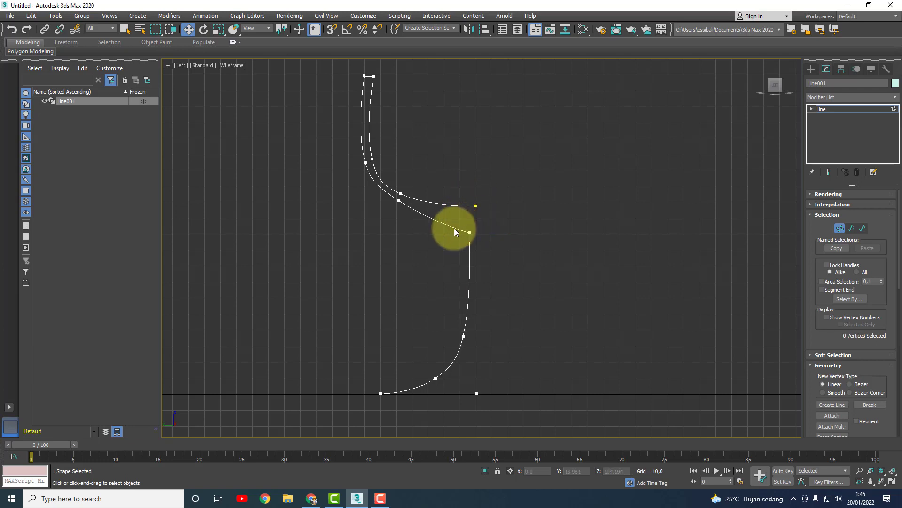
pyautogui.rightClick(454, 228)
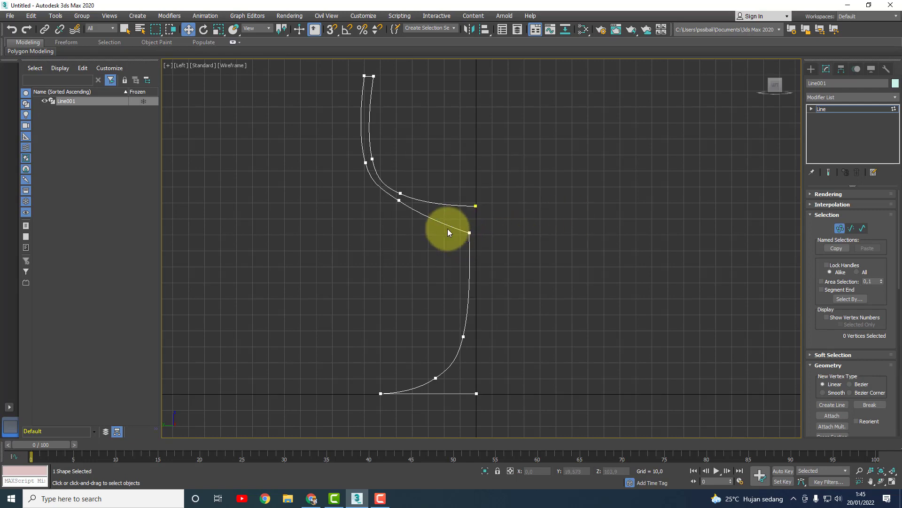
pyautogui.click(470, 232)
pyautogui.moveTo(484, 214); pyautogui.dragTo(487, 204)
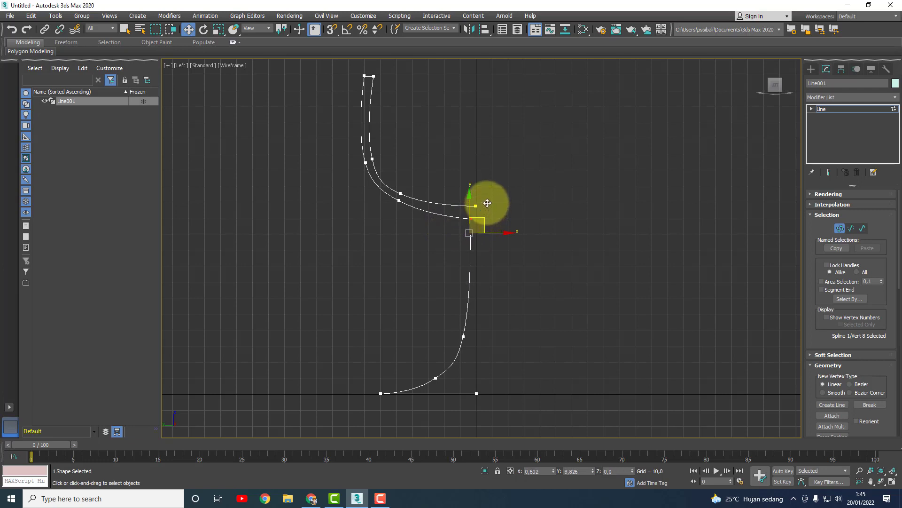
pyautogui.moveTo(487, 203); pyautogui.dragTo(486, 204)
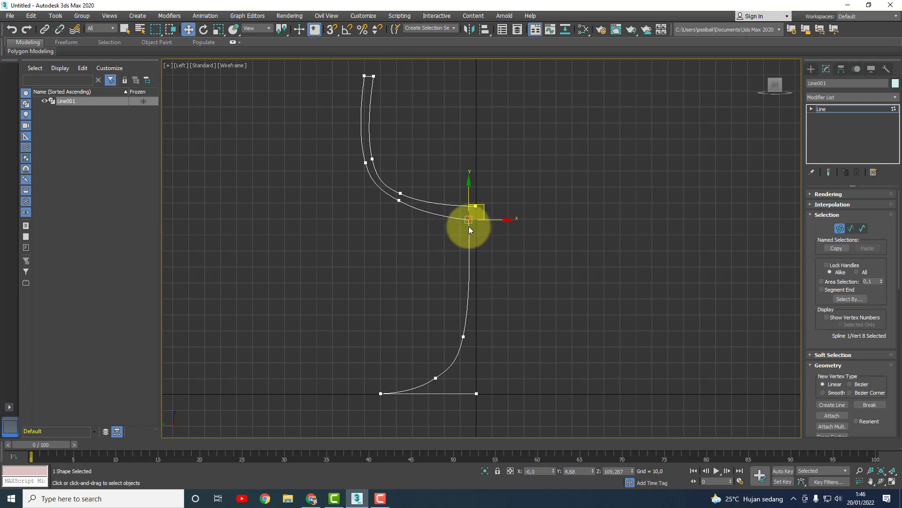
# Nudge the foot vertex, raise the inner bowl-floor end point, and even the inner curve.
pyautogui.click(466, 329)
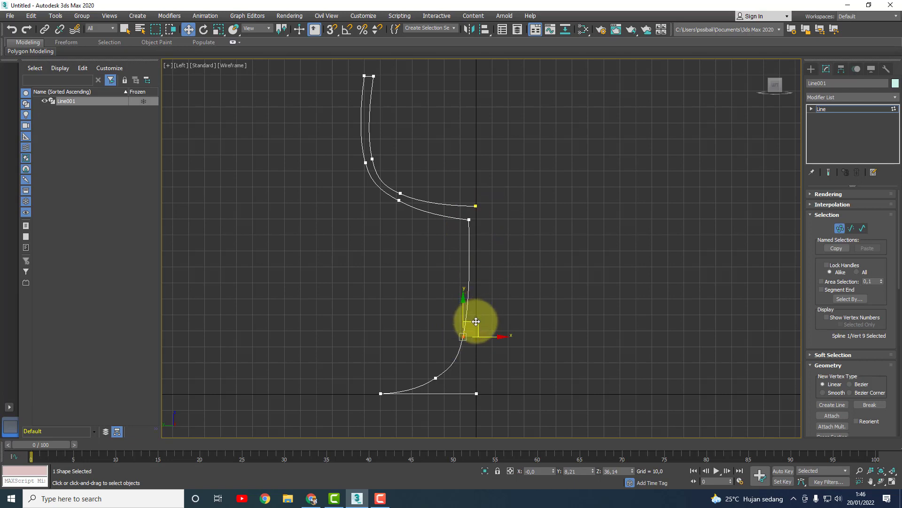
pyautogui.click(436, 377)
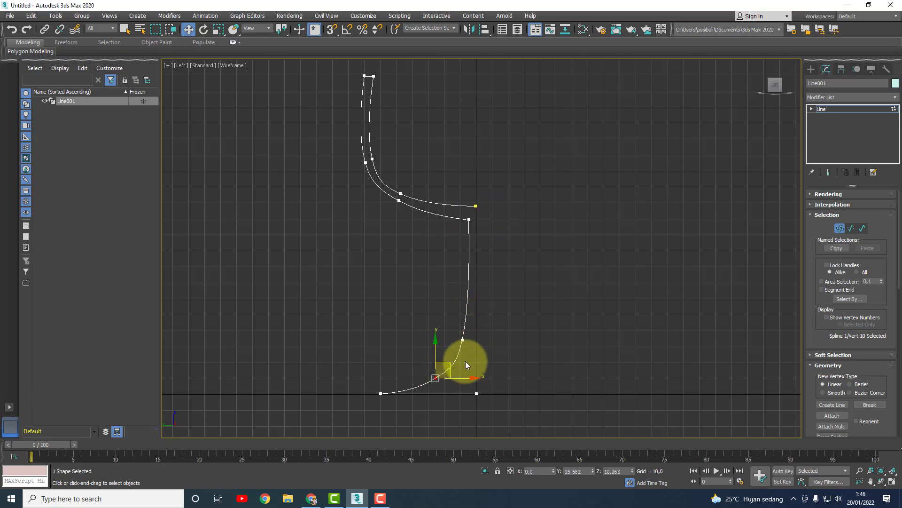
pyautogui.moveTo(452, 365); pyautogui.dragTo(456, 364)
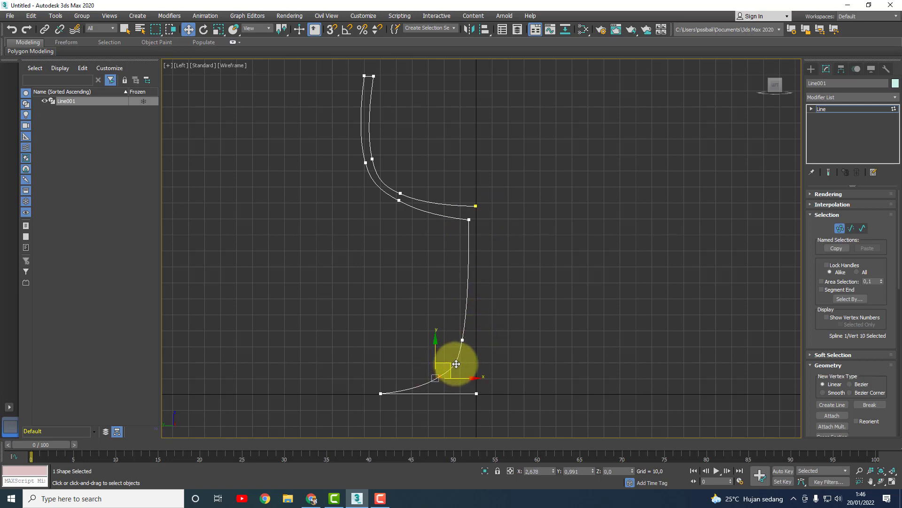
pyautogui.click(481, 232)
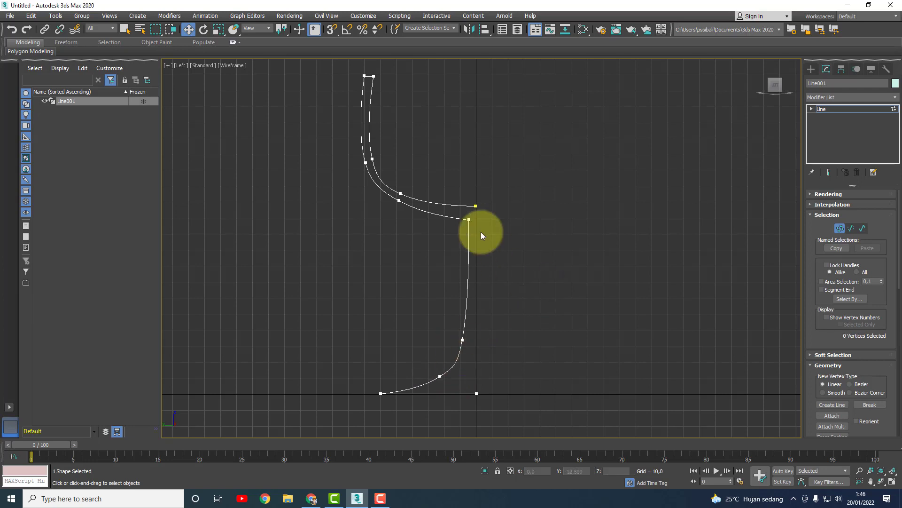
pyautogui.click(474, 206)
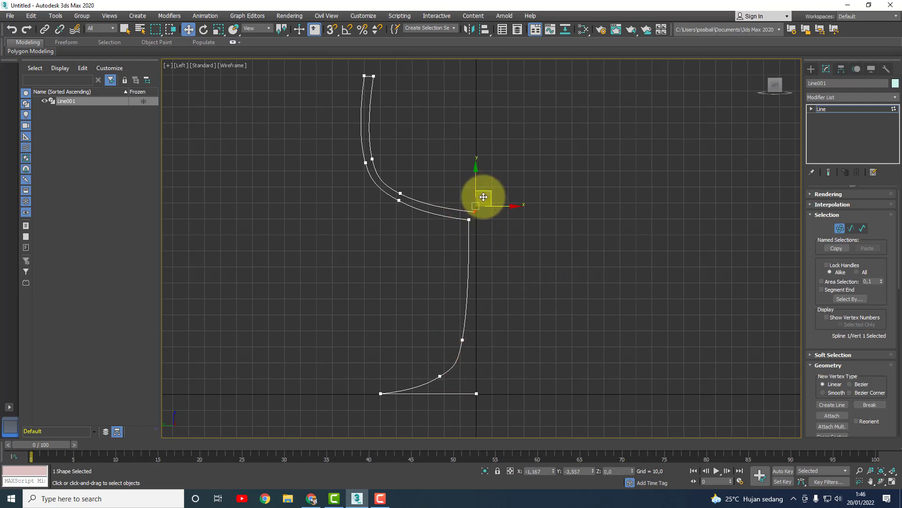
pyautogui.moveTo(484, 197); pyautogui.dragTo(484, 196)
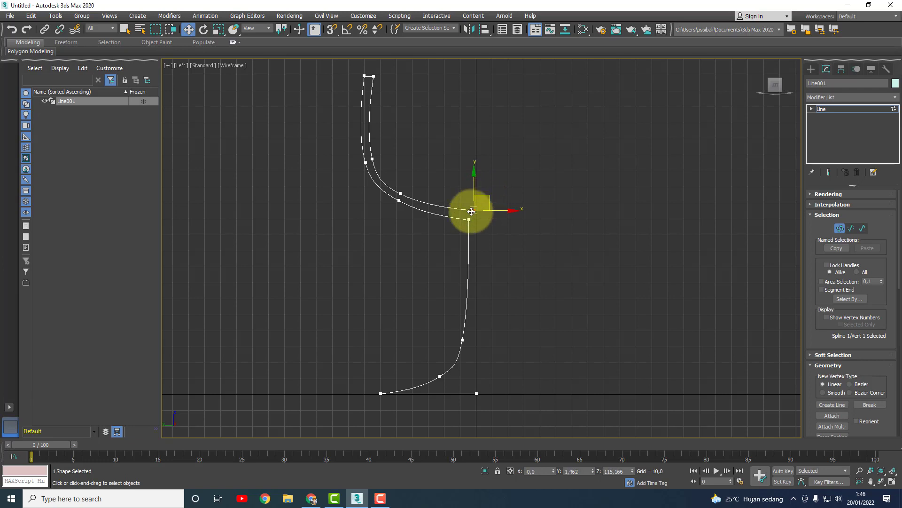
pyautogui.click(399, 200)
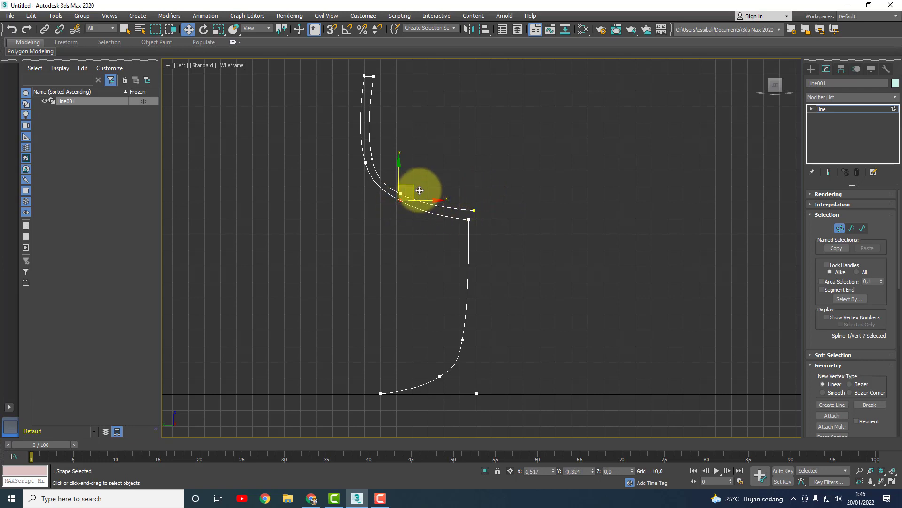
pyautogui.moveTo(420, 190); pyautogui.dragTo(421, 195)
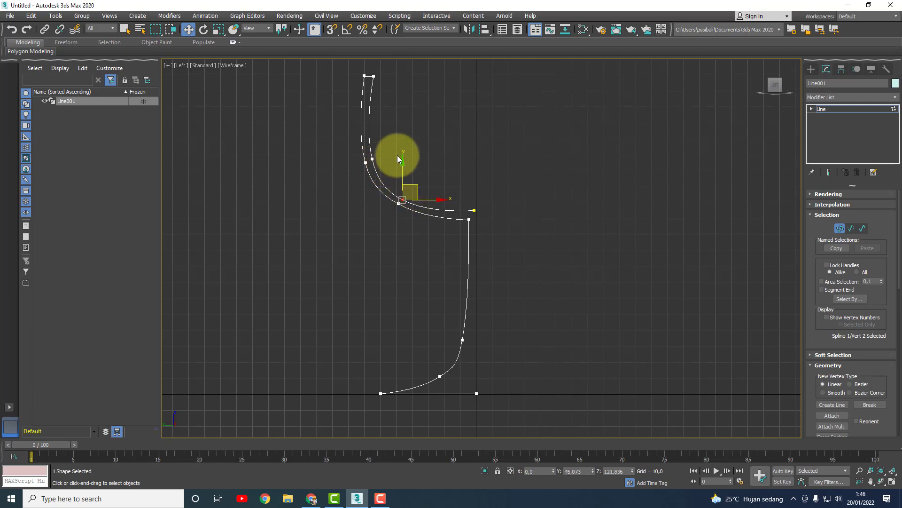
pyautogui.click(520, 226)
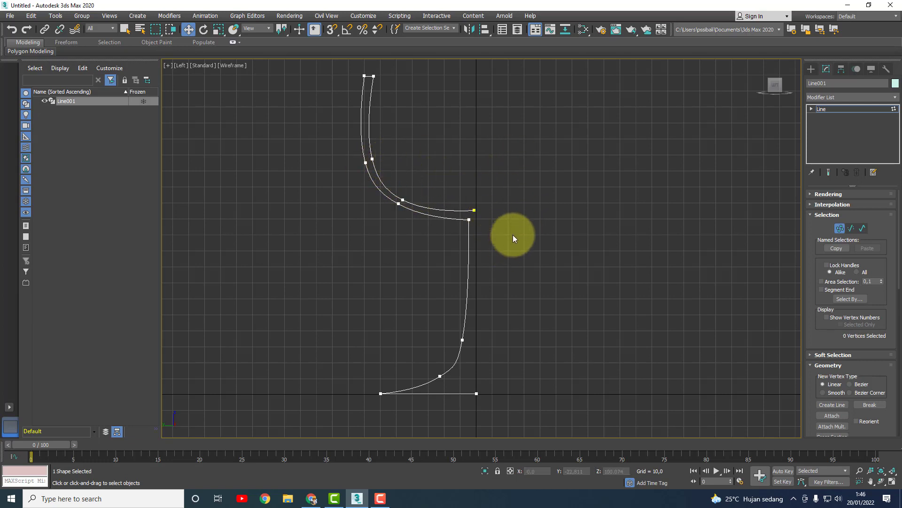
# Exit Vertex mode and select the whole Line001 profile curve.
pyautogui.click(840, 229)
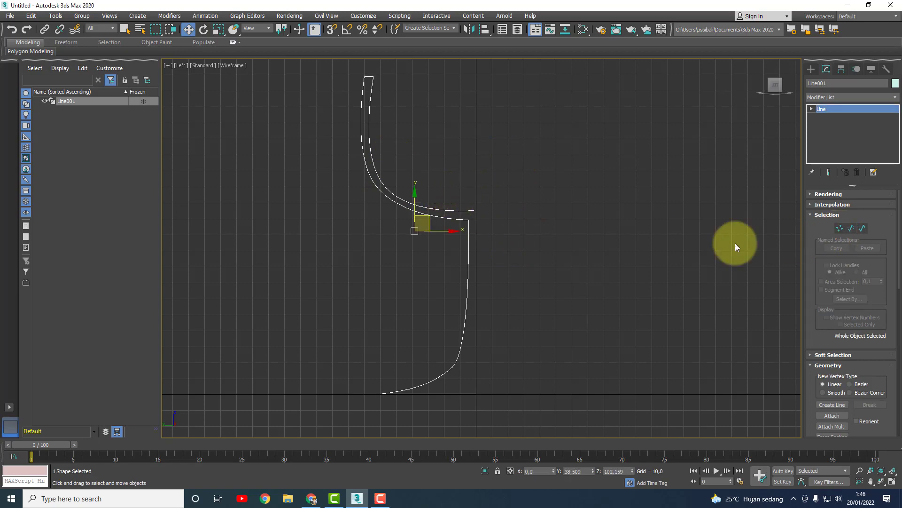
pyautogui.click(558, 247)
pyautogui.scroll(-5, 516, 257)
pyautogui.scroll(2, 518, 261)
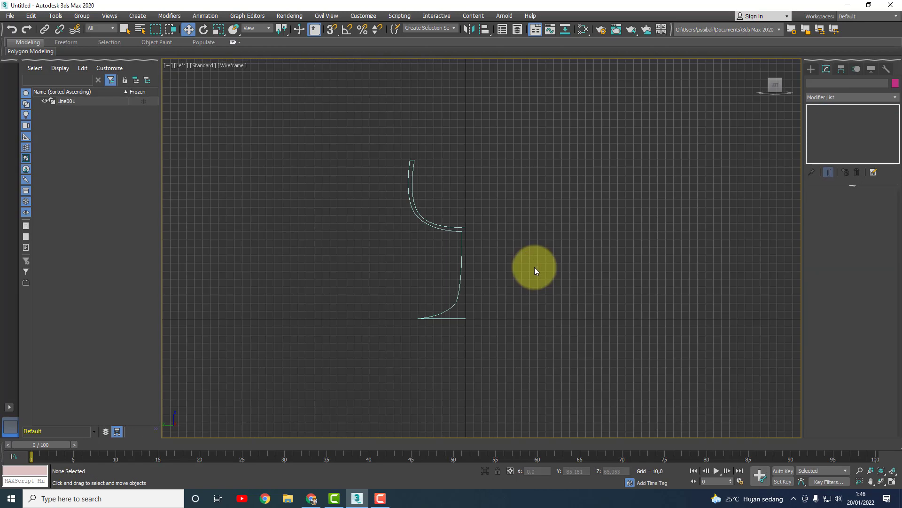
pyautogui.scroll(2, 534, 267)
pyautogui.scroll(2, 517, 265)
pyautogui.scroll(-2, 475, 266)
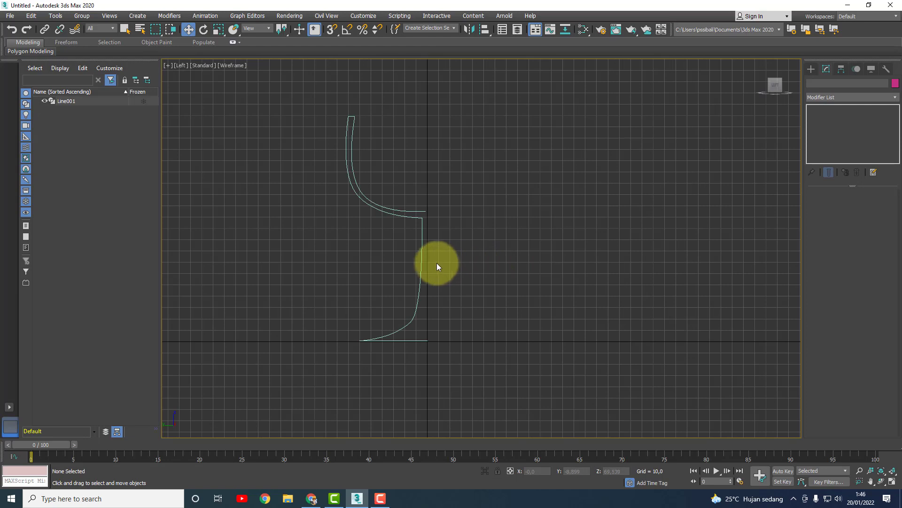
pyautogui.click(425, 257)
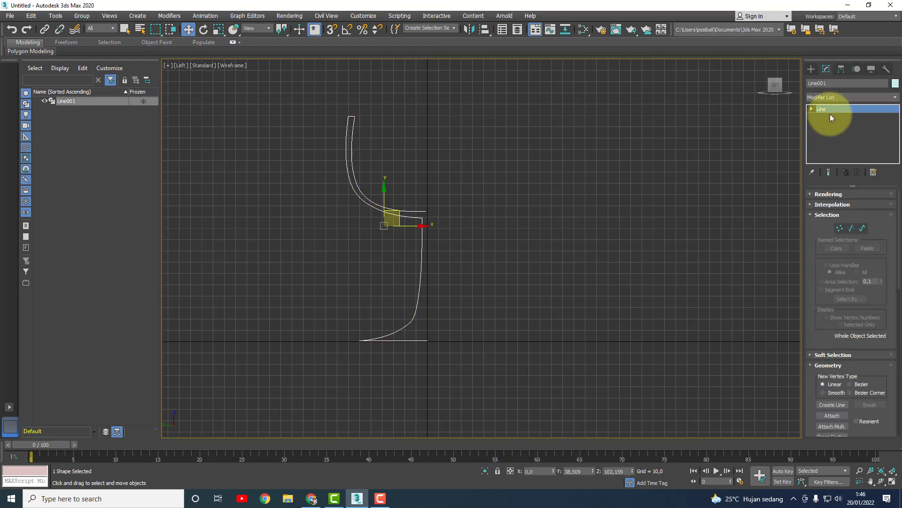
# Apply a Lathe modifier aligned to Max to Line001, then restore the four-viewport layout.
pyautogui.click(859, 95)
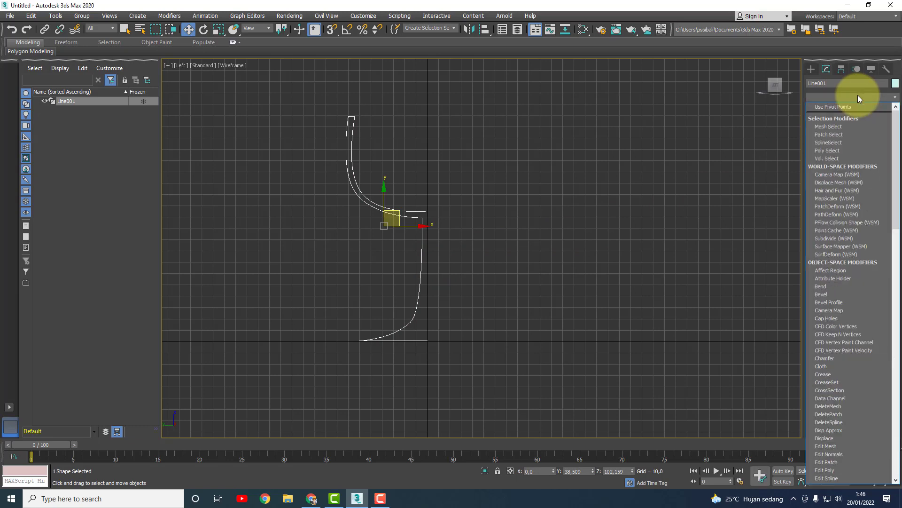
pyautogui.press('l')
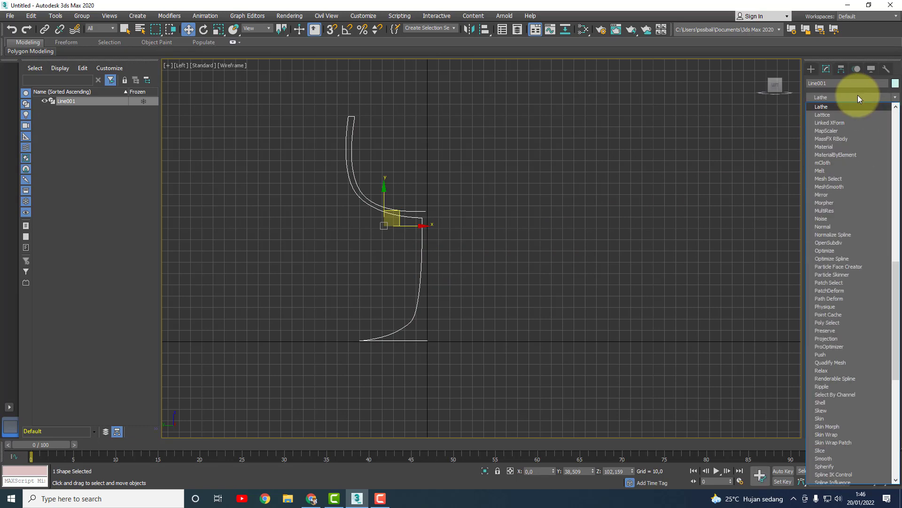
pyautogui.click(832, 105)
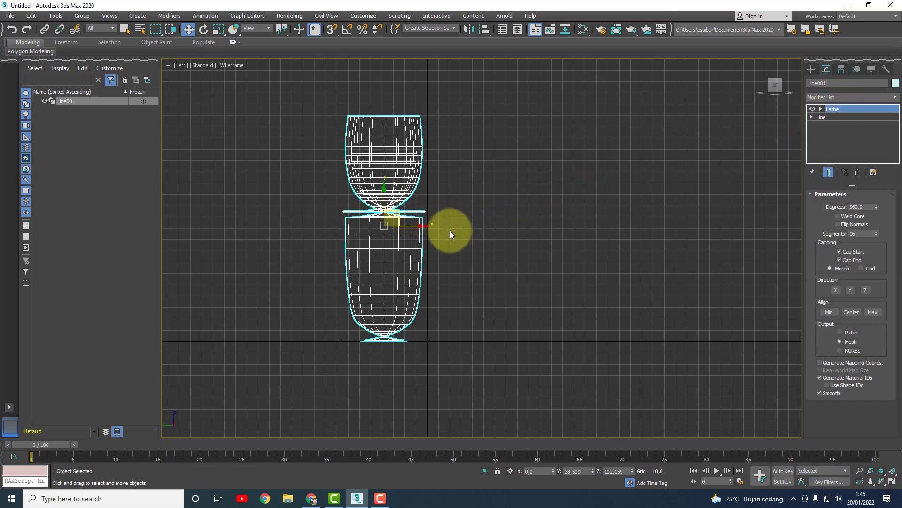
pyautogui.click(875, 312)
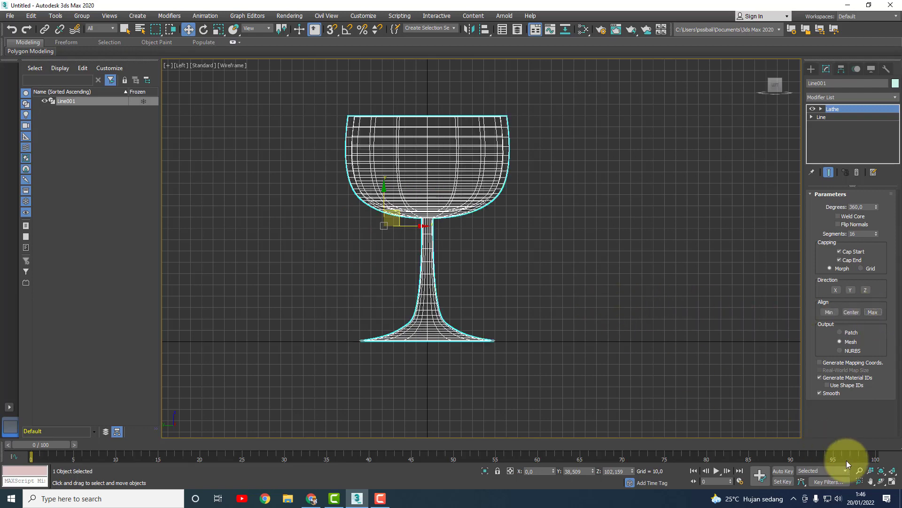
pyautogui.click(893, 482)
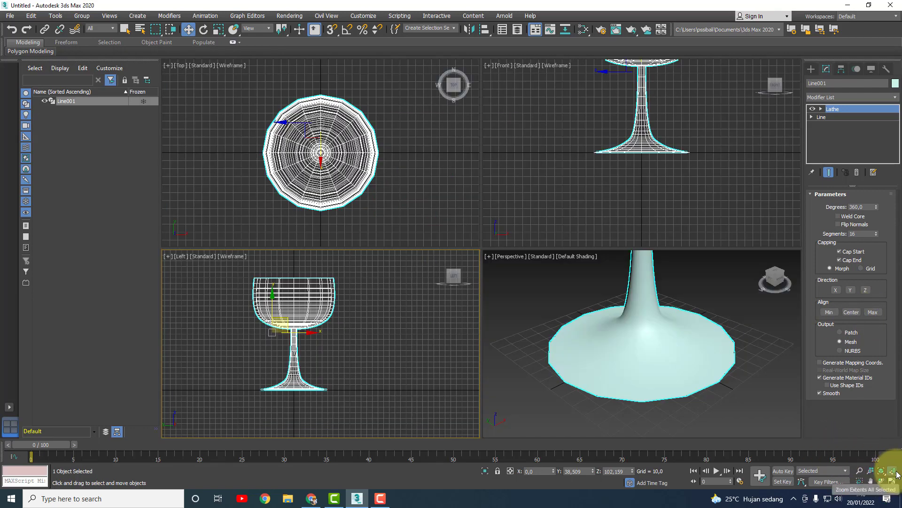
pyautogui.click(894, 471)
pyautogui.click(882, 481)
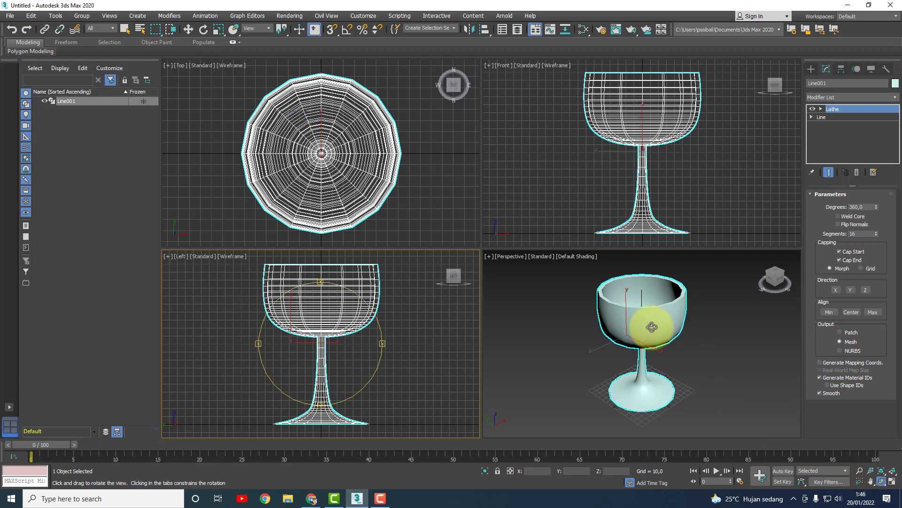
pyautogui.moveTo(652, 327)
pyautogui.mouseDown()
pyautogui.moveTo(640, 352)
pyautogui.moveTo(671, 362)
pyautogui.moveTo(669, 282)
pyautogui.moveTo(659, 324)
pyautogui.moveTo(631, 299)
pyautogui.moveTo(629, 352)
pyautogui.moveTo(669, 369)
pyautogui.moveTo(633, 329)
pyautogui.moveTo(644, 413)
pyautogui.moveTo(614, 359)
pyautogui.moveTo(681, 389)
pyautogui.moveTo(696, 315)
pyautogui.moveTo(641, 316)
pyautogui.moveTo(540, 298)
pyautogui.moveTo(635, 298)
pyautogui.mouseUp()
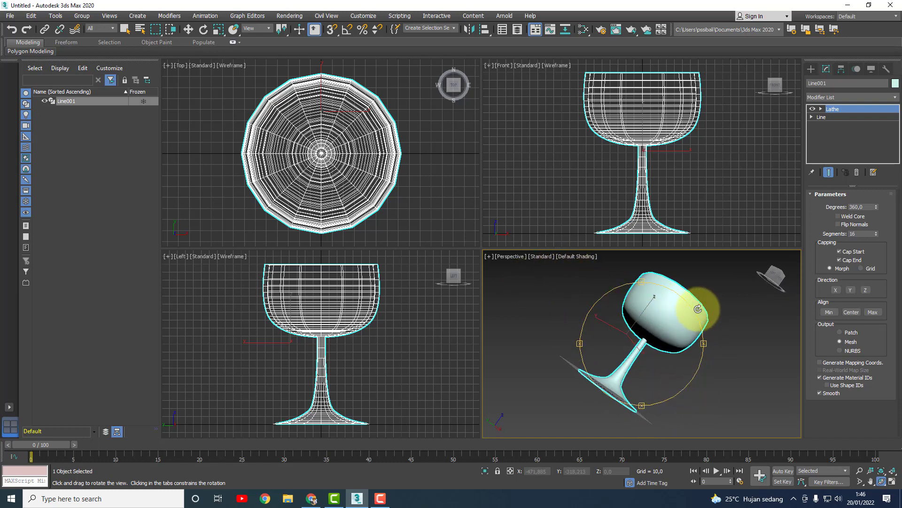
pyautogui.moveTo(698, 309)
pyautogui.mouseDown()
pyautogui.moveTo(625, 302)
pyautogui.moveTo(534, 312)
pyautogui.moveTo(584, 264)
pyautogui.mouseUp()
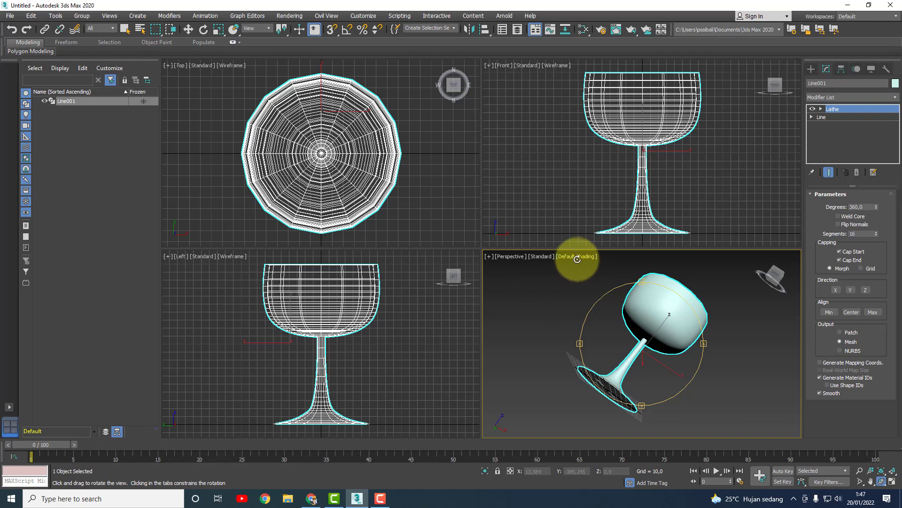
pyautogui.click(544, 258)
pyautogui.click(519, 258)
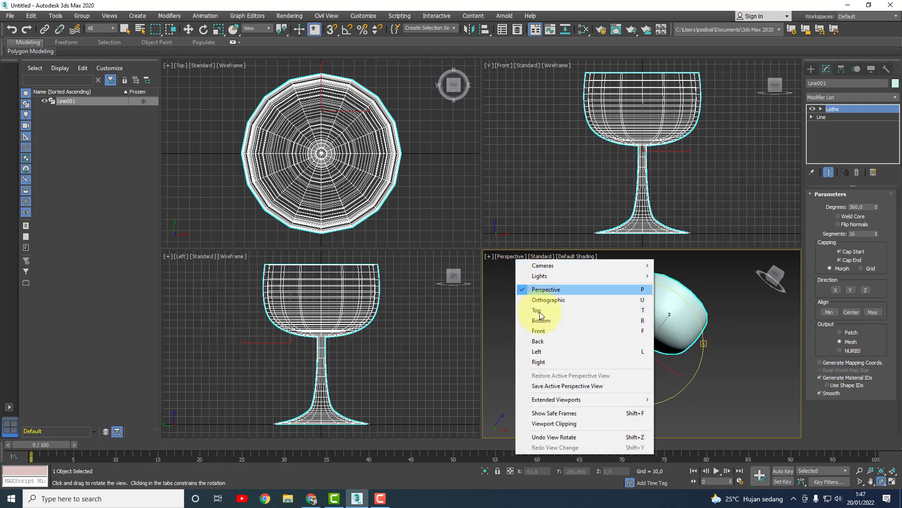
pyautogui.click(537, 310)
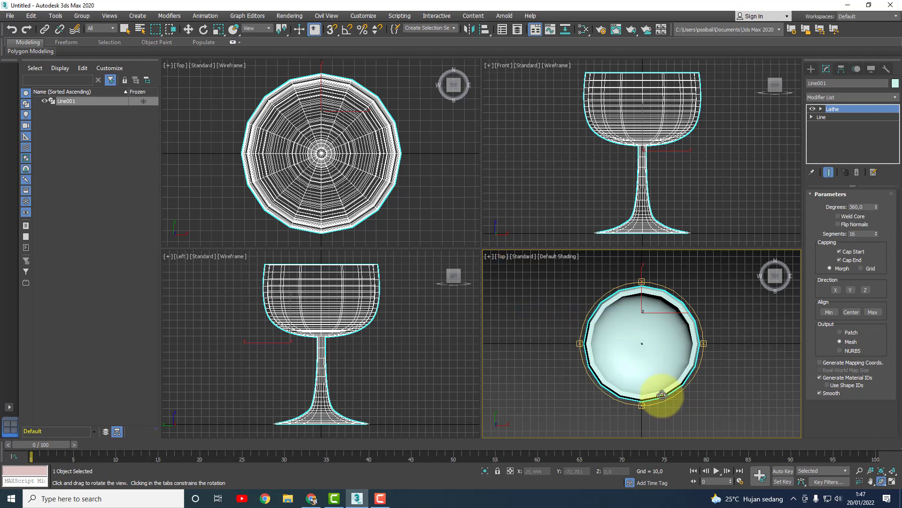
pyautogui.moveTo(662, 395); pyautogui.dragTo(634, 363)
pyautogui.click(514, 258)
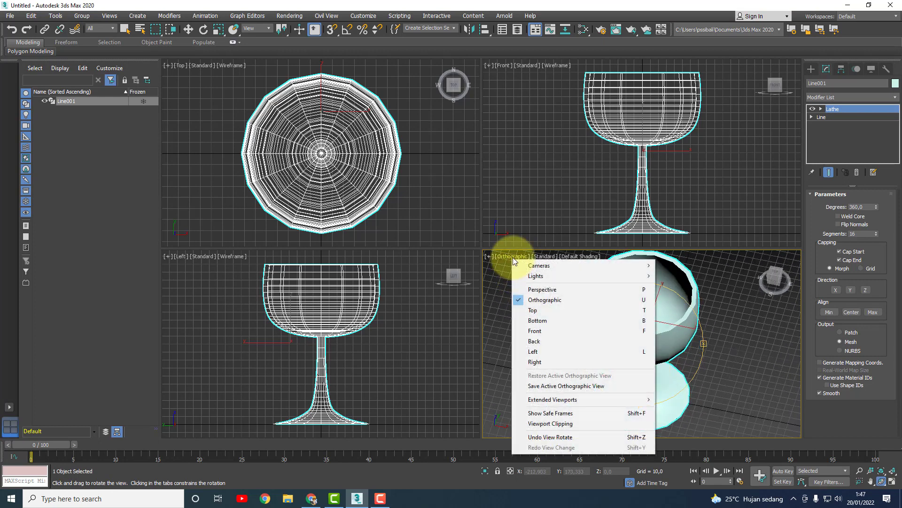
pyautogui.click(541, 289)
pyautogui.moveTo(655, 337)
pyautogui.mouseDown()
pyautogui.moveTo(684, 359)
pyautogui.moveTo(671, 338)
pyautogui.moveTo(613, 336)
pyautogui.mouseUp()
pyautogui.scroll(-5, 658, 339)
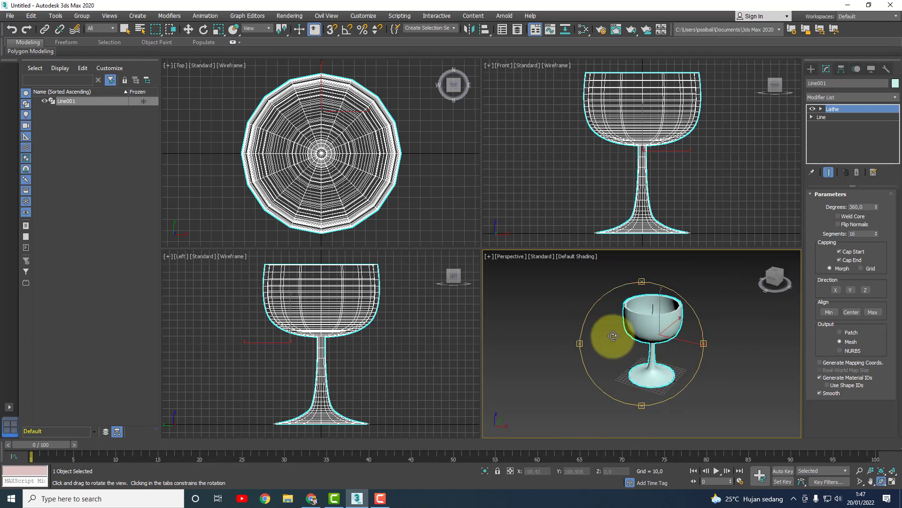
pyautogui.rightClick(404, 331)
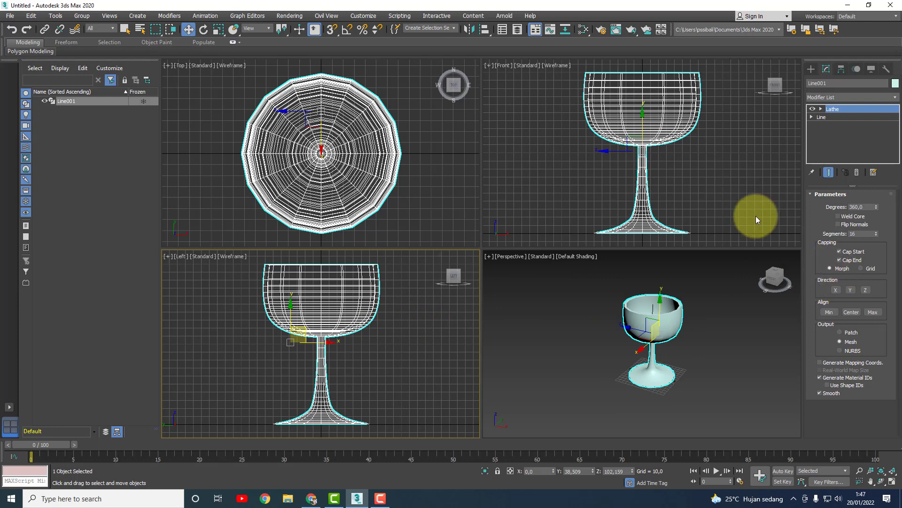
# Add a TurboSmooth modifier to the goblet and orbit the Perspective view around it.
pyautogui.click(851, 97)
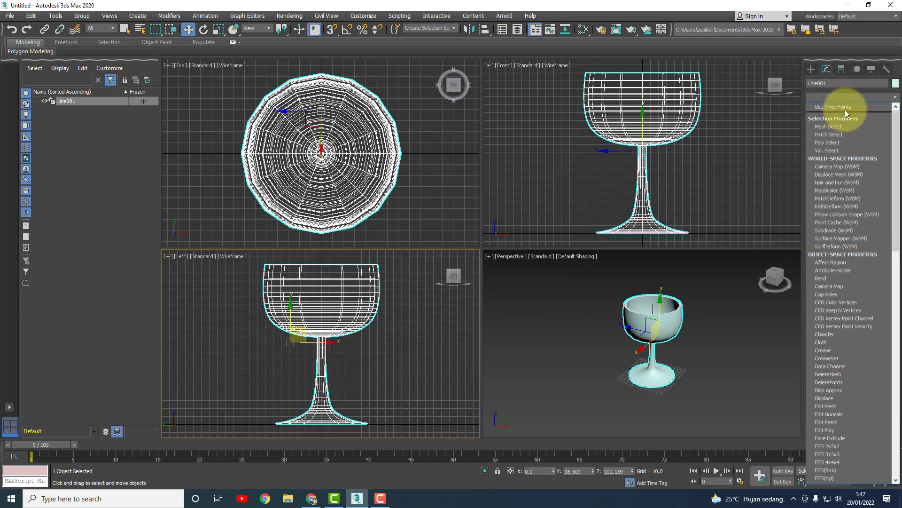
pyautogui.write('tu')
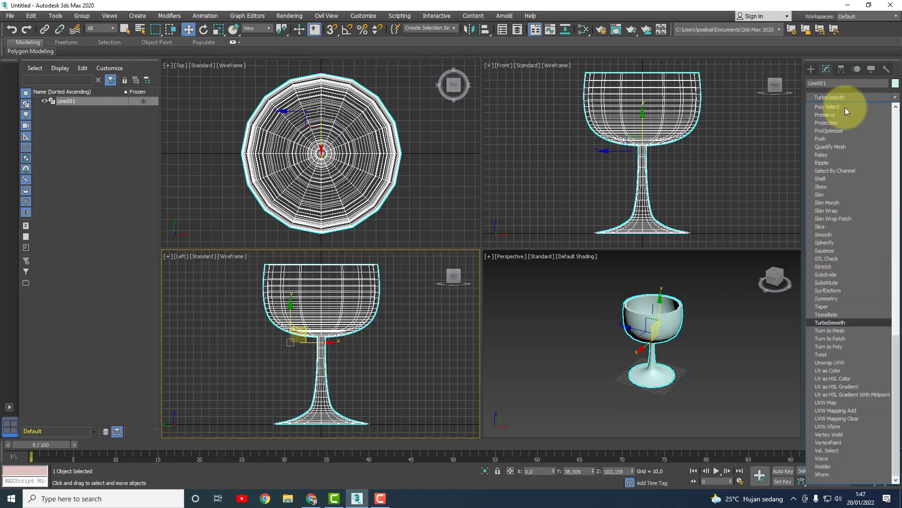
pyautogui.click(836, 323)
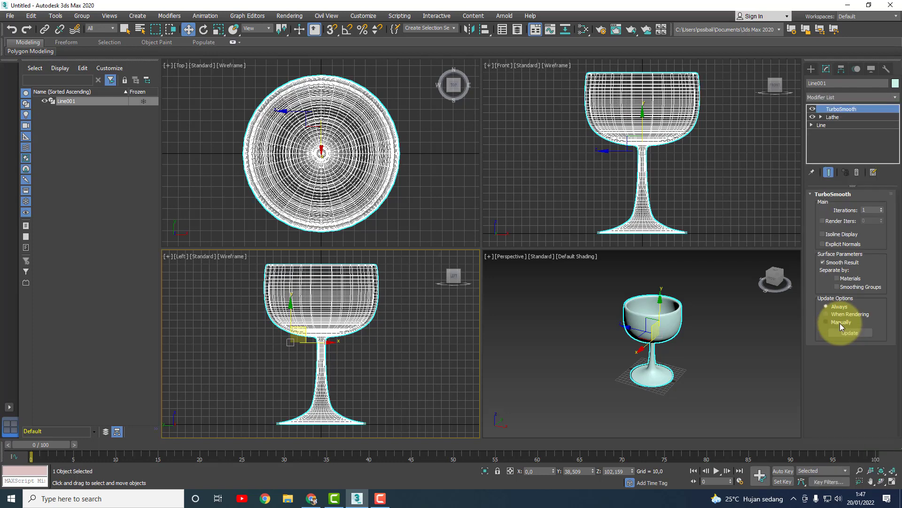
pyautogui.click(882, 481)
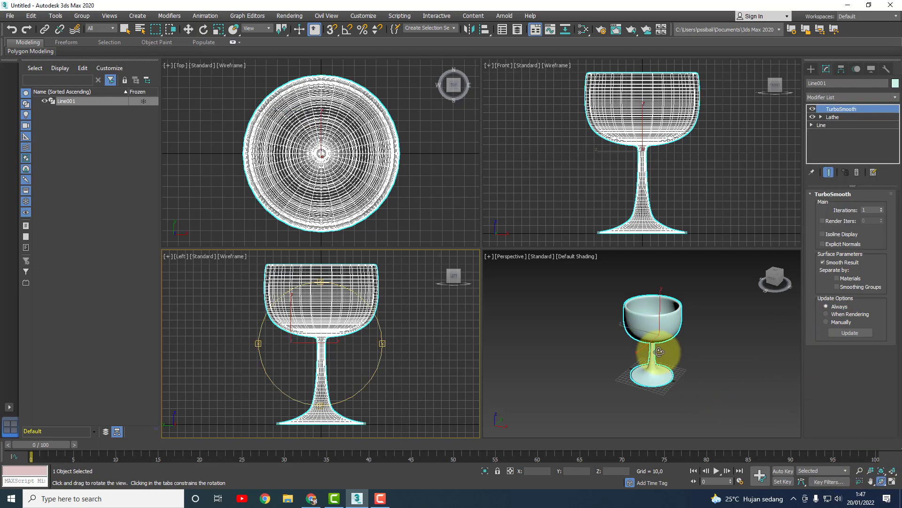
pyautogui.moveTo(656, 353)
pyautogui.mouseDown()
pyautogui.moveTo(660, 299)
pyautogui.moveTo(648, 412)
pyautogui.moveTo(662, 335)
pyautogui.mouseUp()
pyautogui.scroll(5, 663, 335)
pyautogui.scroll(-2, 664, 346)
pyautogui.scroll(-2, 670, 353)
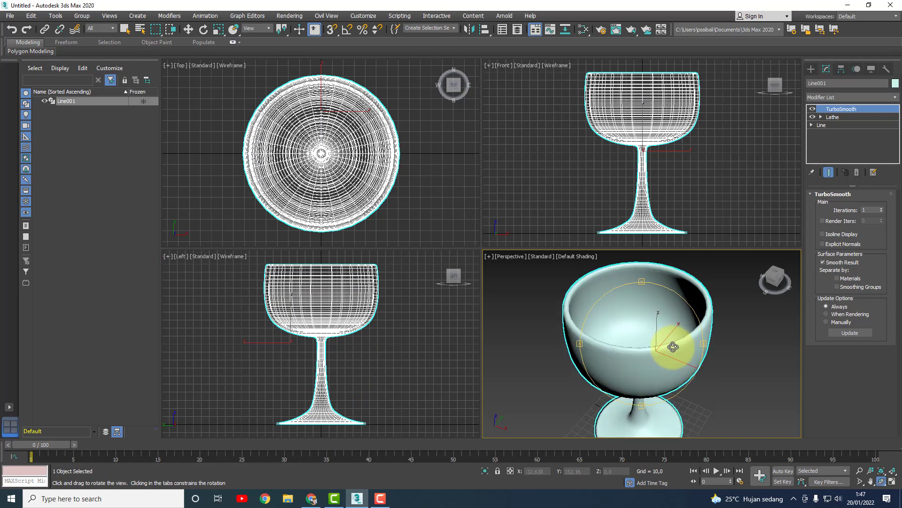
# Set TurboSmooth Iterations to 2 and orbit to a low, front-on view of the goblet.
pyautogui.click(882, 208)
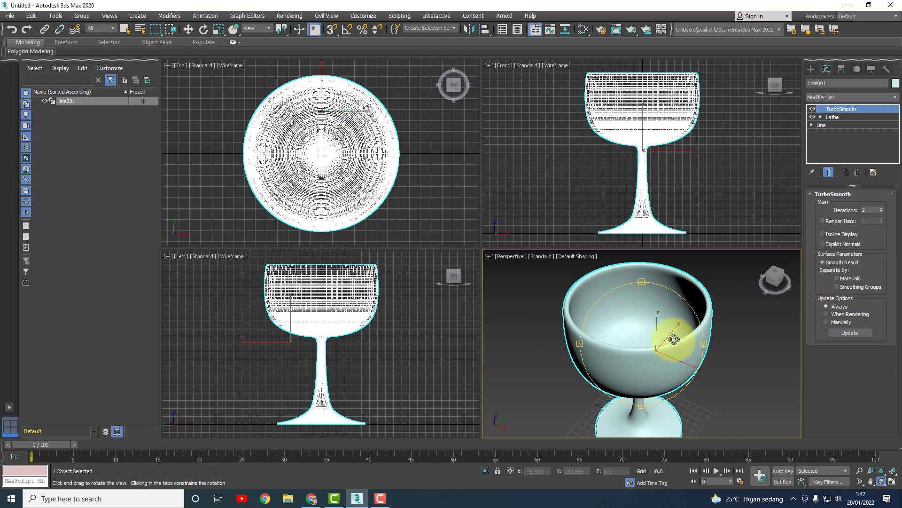
pyautogui.press('w')
pyautogui.click(882, 482)
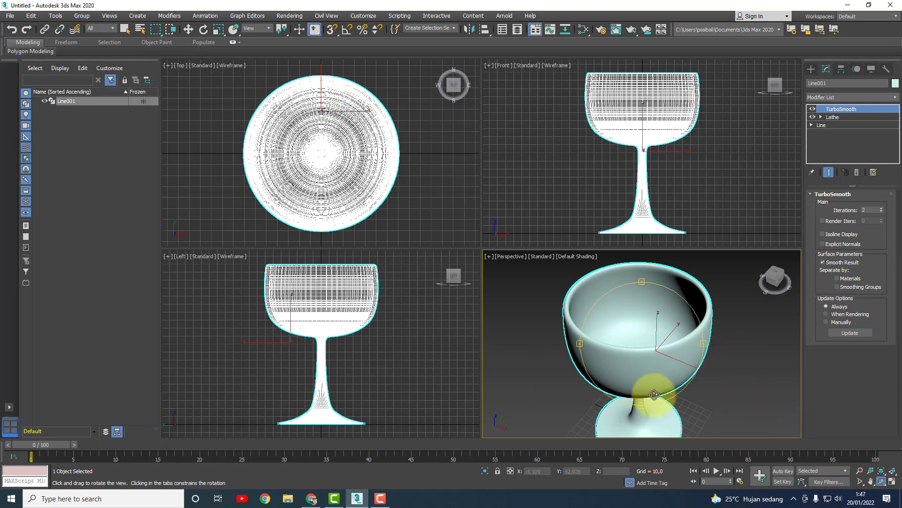
pyautogui.moveTo(654, 397)
pyautogui.mouseDown()
pyautogui.moveTo(650, 358)
pyautogui.moveTo(671, 369)
pyautogui.moveTo(669, 361)
pyautogui.mouseUp()
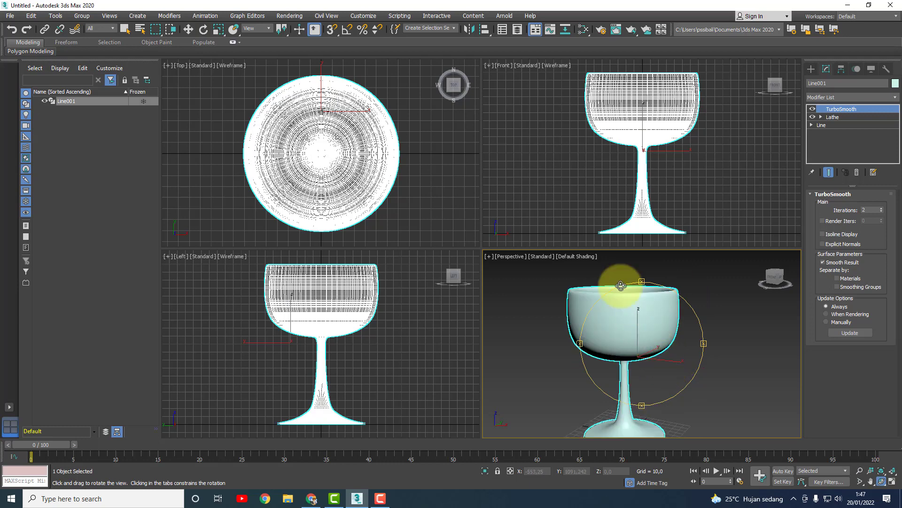
pyautogui.rightClick(576, 210)
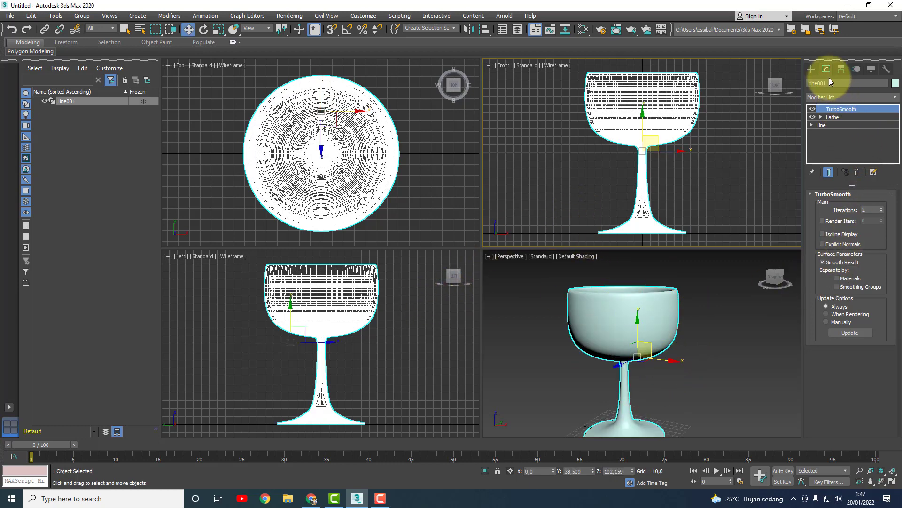
# Select the goblet and pan and orbit the Perspective view to frame it.
pyautogui.click(810, 71)
pyautogui.click(507, 196)
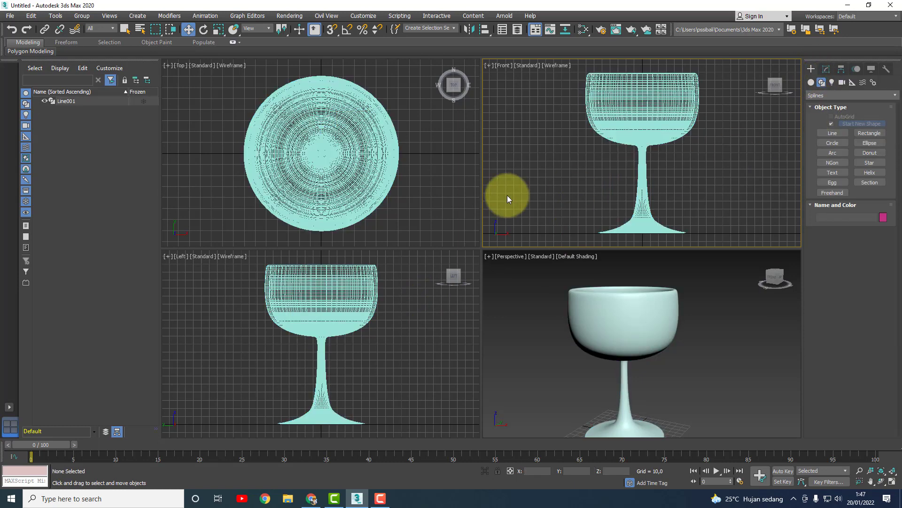
pyautogui.scroll(-5, 718, 373)
pyautogui.scroll(3, 755, 390)
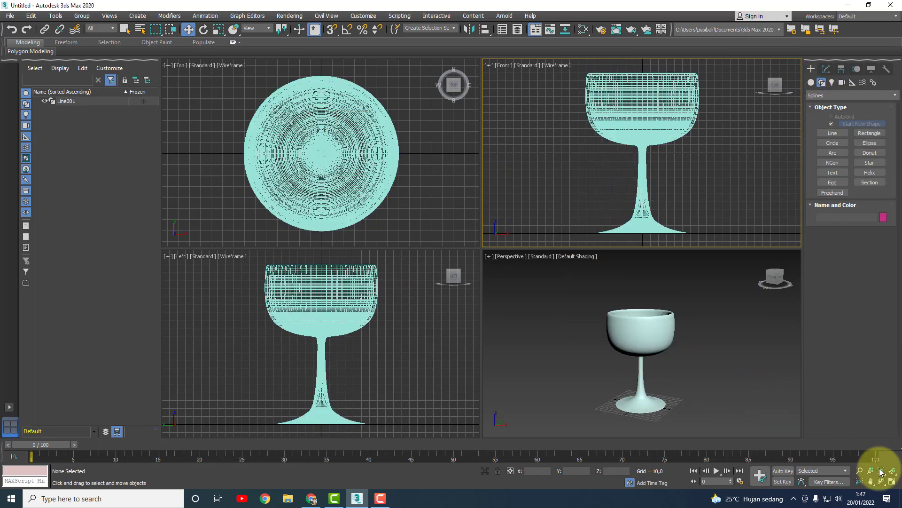
pyautogui.click(646, 383)
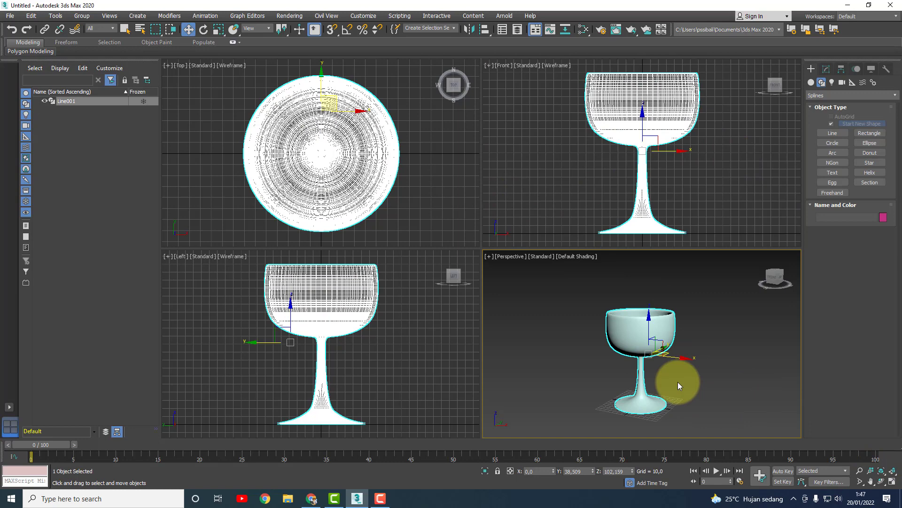
pyautogui.click(872, 485)
pyautogui.moveTo(664, 346)
pyautogui.mouseDown()
pyautogui.moveTo(635, 322)
pyautogui.moveTo(636, 350)
pyautogui.moveTo(627, 316)
pyautogui.mouseUp()
pyautogui.click(882, 480)
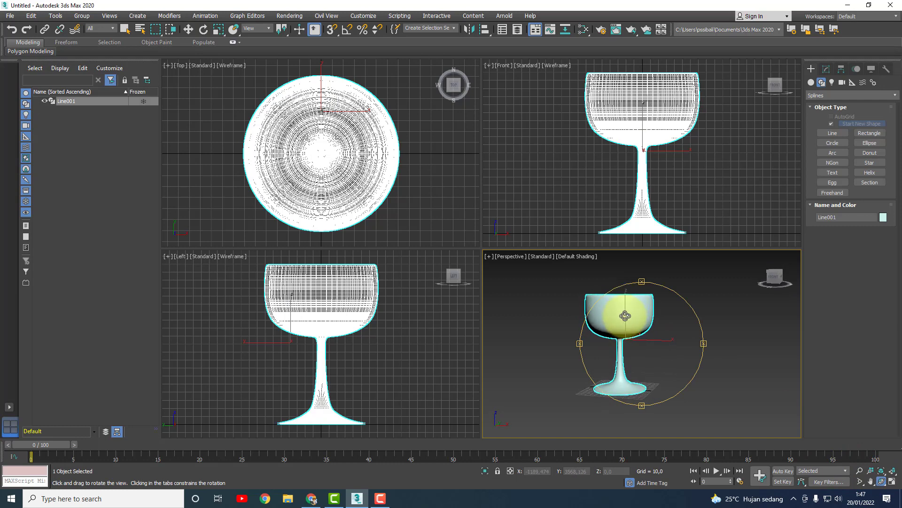
# Zoom the view in and out, then reselect the goblet in the Top view.
pyautogui.press('w')
pyautogui.scroll(3, 306, 338)
pyautogui.scroll(2, 376, 329)
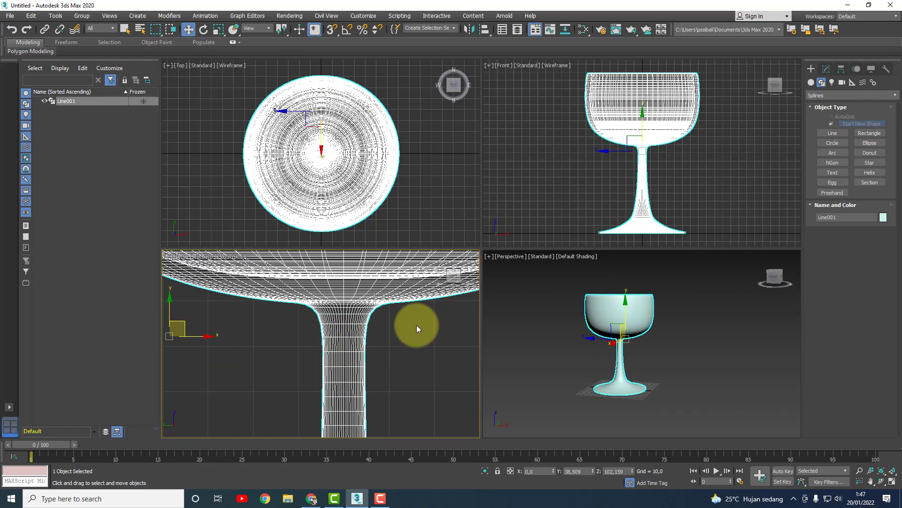
pyautogui.scroll(-2, 376, 319)
pyautogui.scroll(-2, 389, 332)
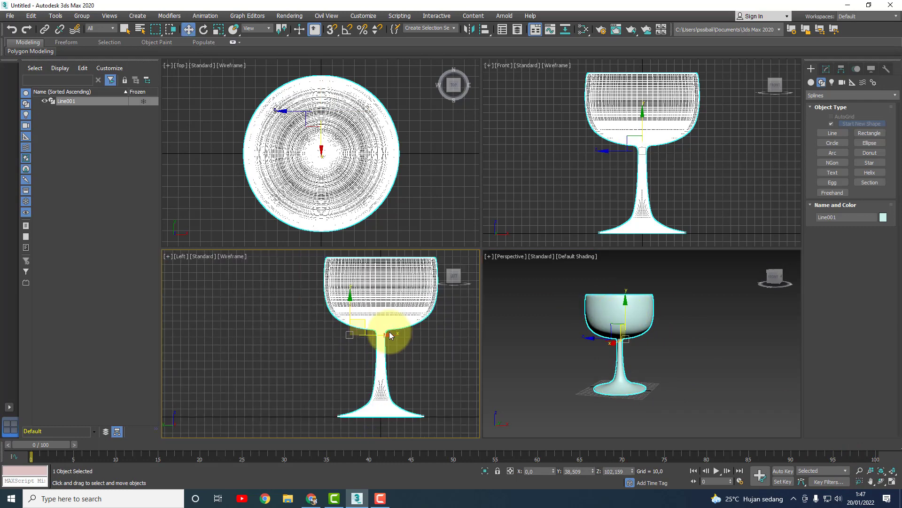
pyautogui.scroll(-2, 409, 329)
pyautogui.scroll(1, 427, 323)
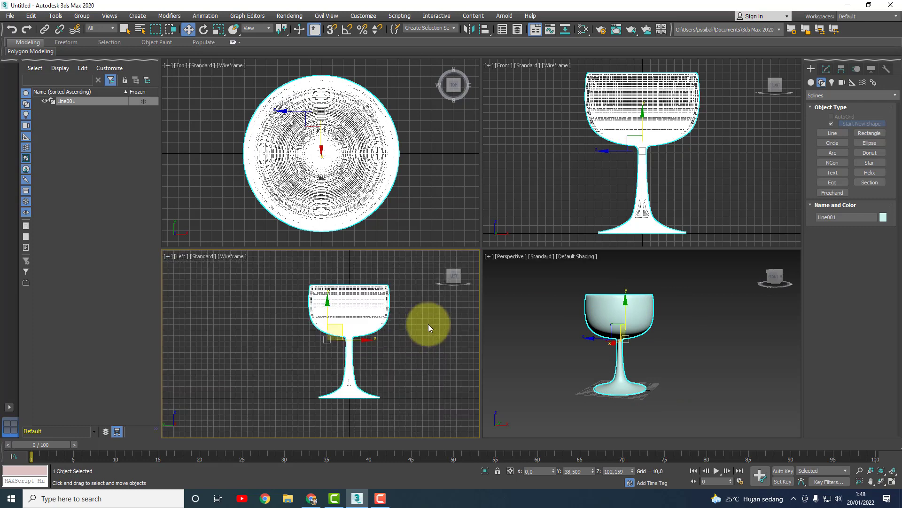
pyautogui.click(675, 332)
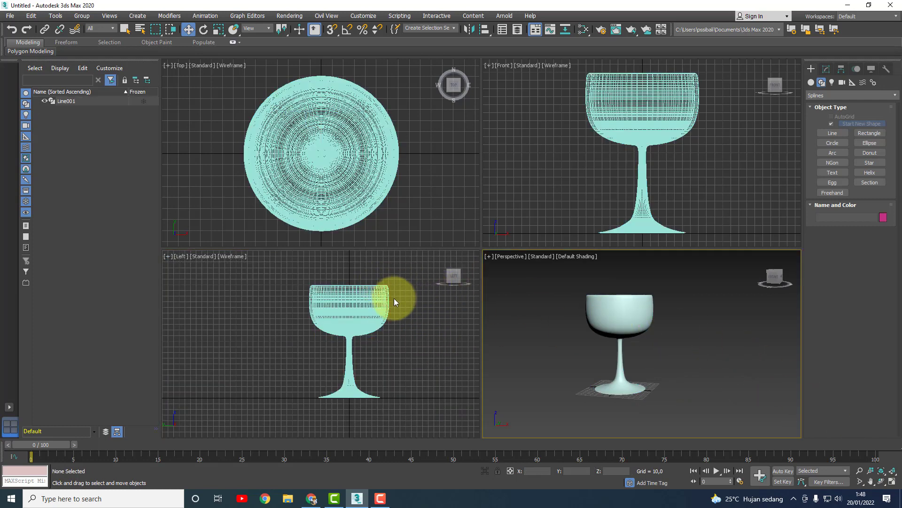
pyautogui.click(350, 304)
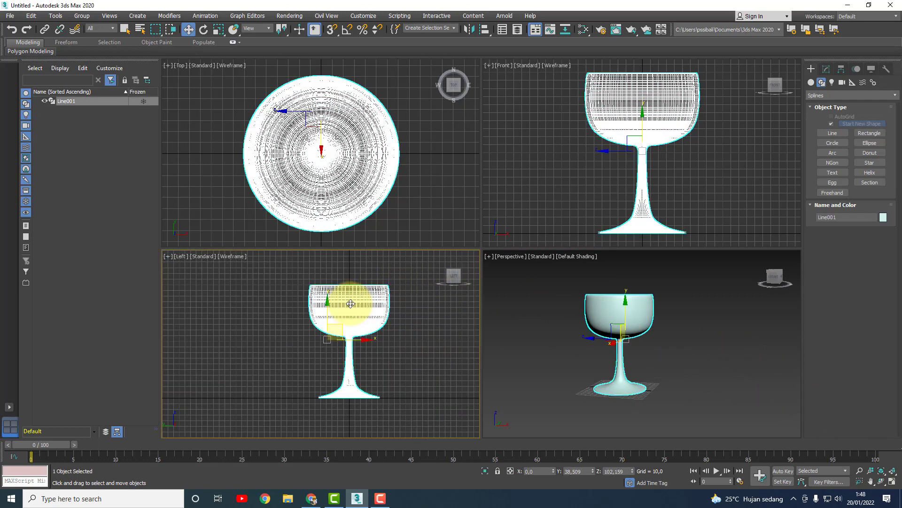
# Stretch the goblet vertically to about 116% and lift it slightly.
pyautogui.click(220, 28)
pyautogui.moveTo(328, 295); pyautogui.dragTo(328, 289)
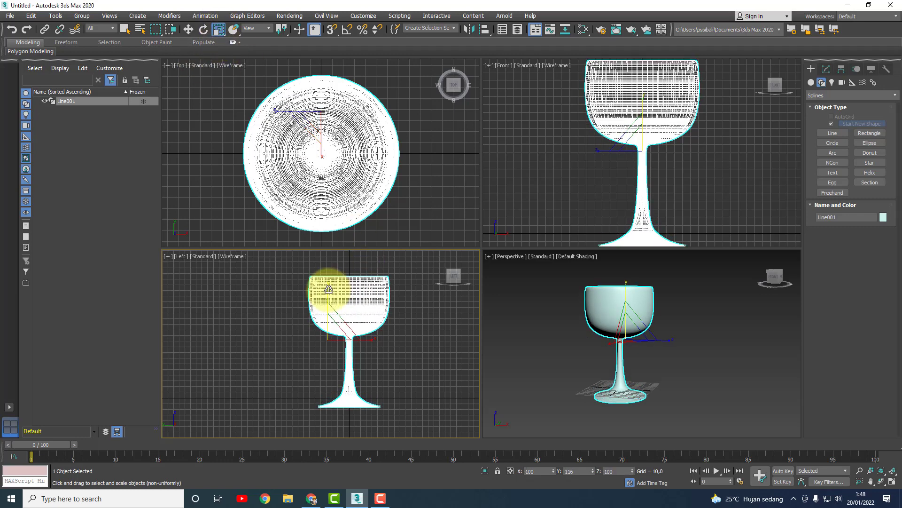
pyautogui.click(440, 323)
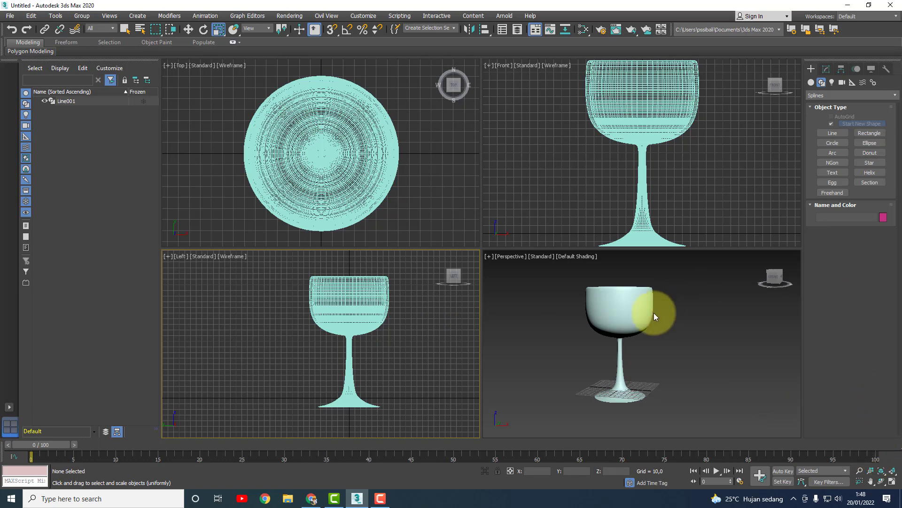
pyautogui.scroll(-2, 412, 351)
pyautogui.scroll(1, 412, 351)
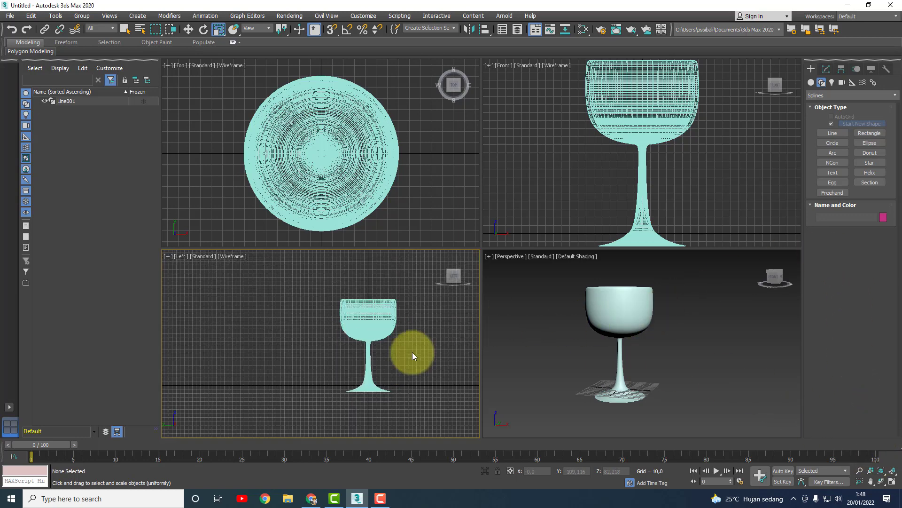
pyautogui.click(188, 29)
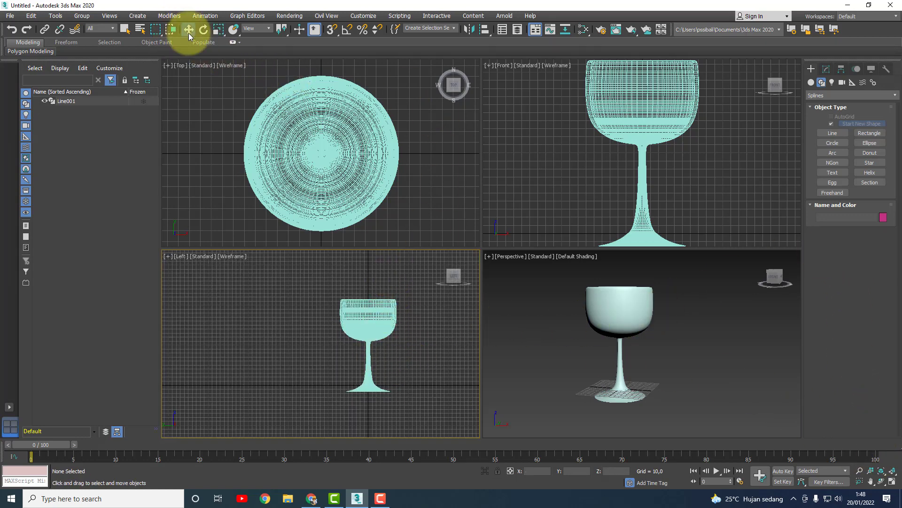
pyautogui.moveTo(389, 323); pyautogui.dragTo(354, 316)
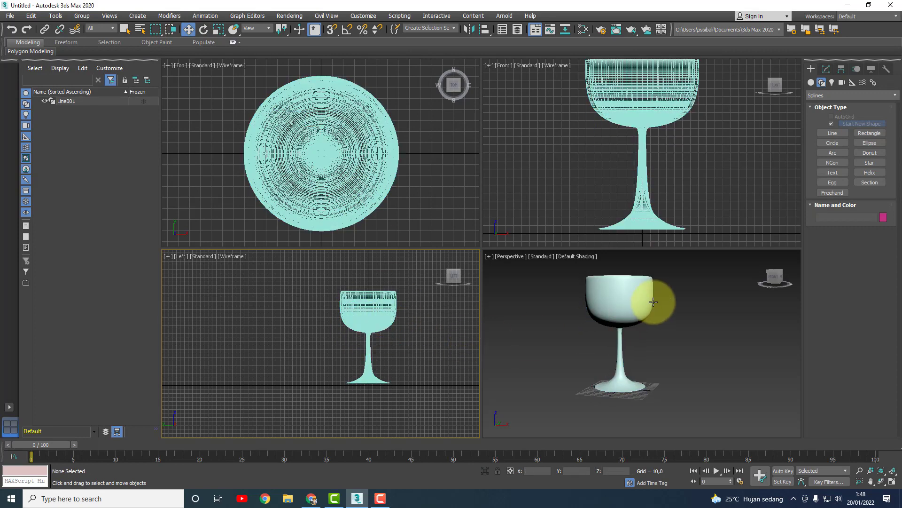
# Collapse the goblet into a single Editable Mesh using Convert To in its quad menu.
pyautogui.rightClick(627, 307)
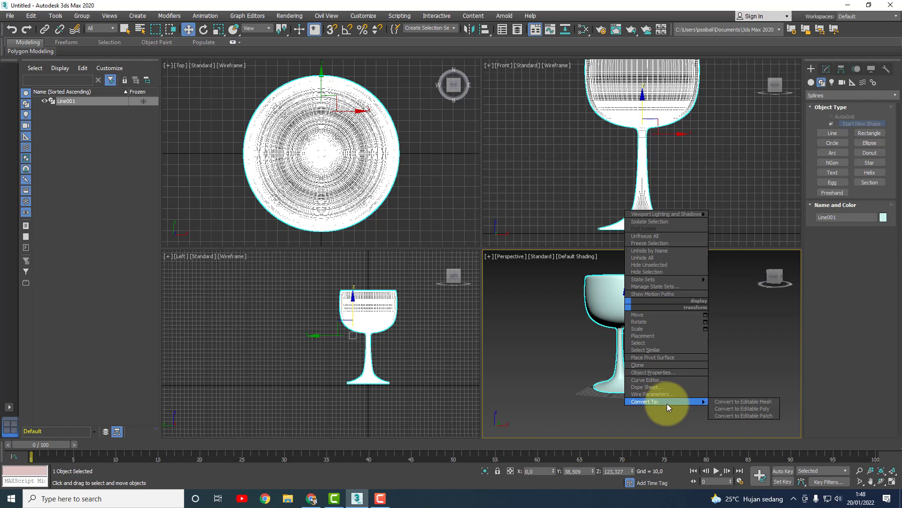
pyautogui.click(729, 402)
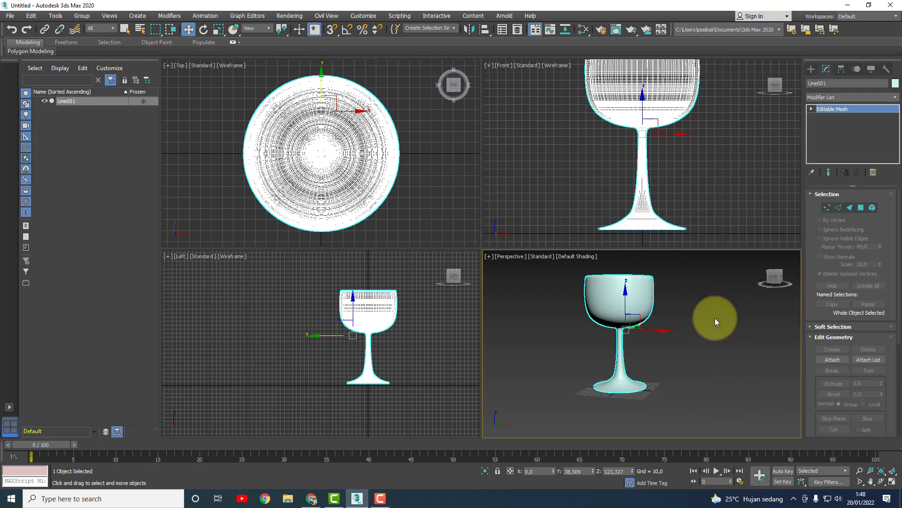
pyautogui.click(715, 318)
pyautogui.click(706, 209)
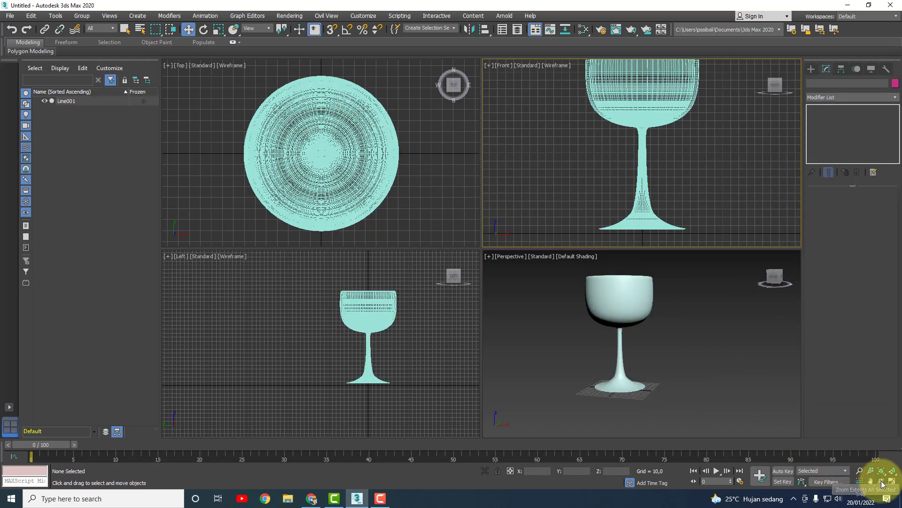
pyautogui.click(628, 319)
# Orbit and pan the Perspective view to look down into the goblet's bowl.
pyautogui.hotkey('ctrl', 'd')
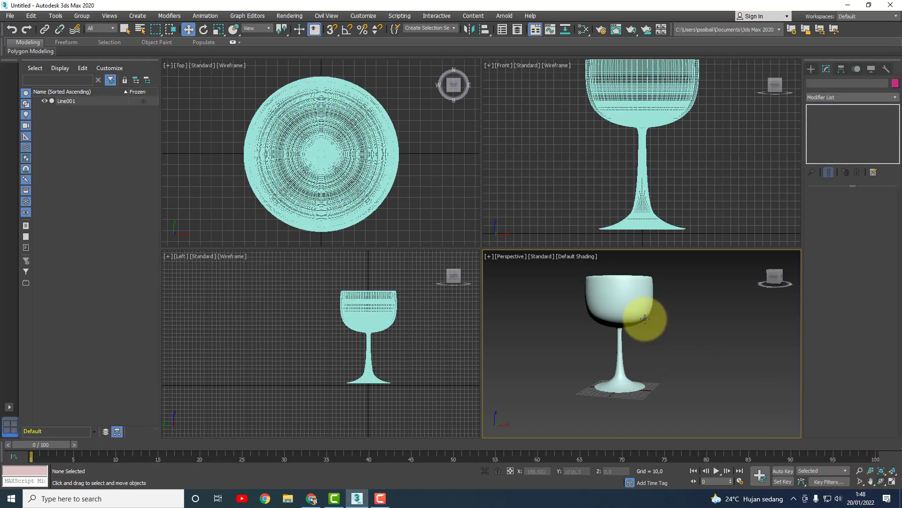
pyautogui.click(641, 316)
pyautogui.click(881, 482)
pyautogui.moveTo(604, 326)
pyautogui.mouseDown()
pyautogui.moveTo(610, 373)
pyautogui.moveTo(633, 332)
pyautogui.moveTo(533, 323)
pyautogui.moveTo(718, 332)
pyautogui.moveTo(714, 342)
pyautogui.moveTo(625, 346)
pyautogui.mouseUp()
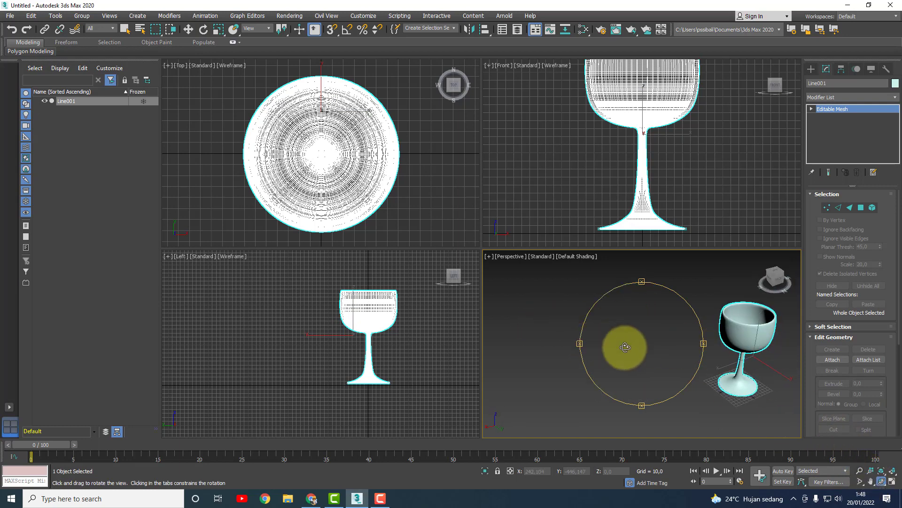
pyautogui.click(871, 483)
pyautogui.moveTo(750, 369)
pyautogui.mouseDown()
pyautogui.moveTo(597, 369)
pyautogui.moveTo(624, 369)
pyautogui.mouseUp()
pyautogui.rightClick(687, 343)
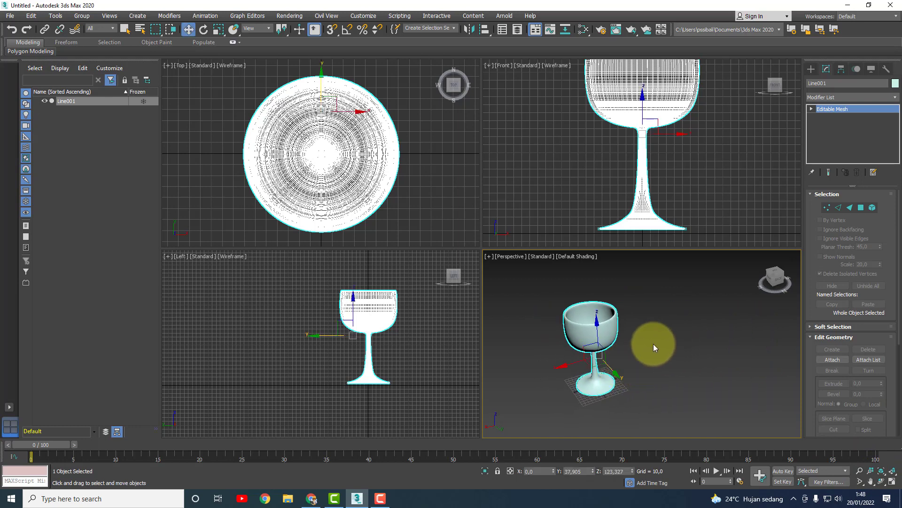
# Zoom the Top view far out and pan to reposition the goblet.
pyautogui.click(437, 194)
pyautogui.scroll(-3, 431, 205)
pyautogui.scroll(-4, 431, 205)
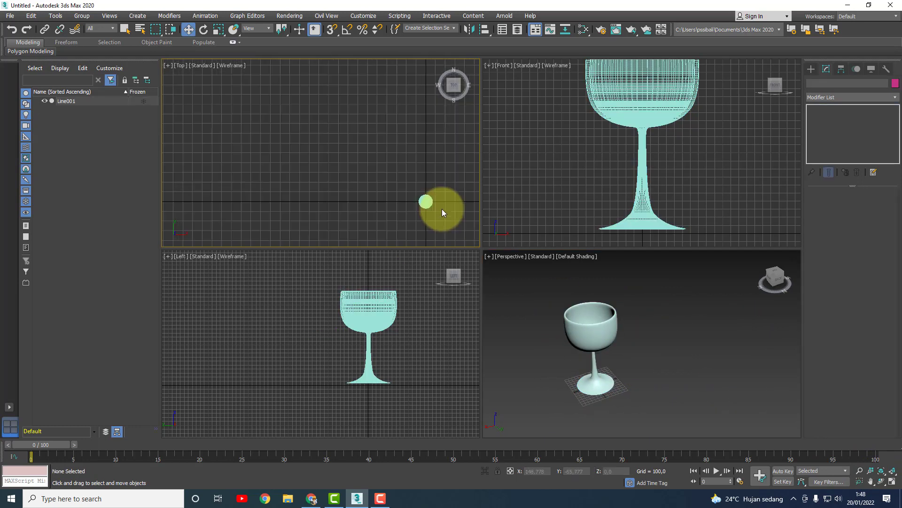
pyautogui.click(871, 481)
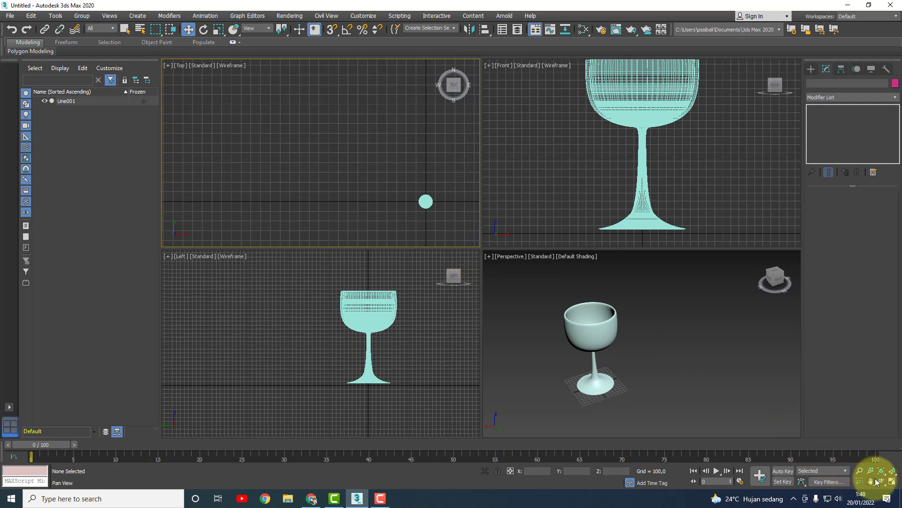
pyautogui.moveTo(390, 182)
pyautogui.mouseDown()
pyautogui.moveTo(256, 110)
pyautogui.moveTo(272, 127)
pyautogui.mouseUp()
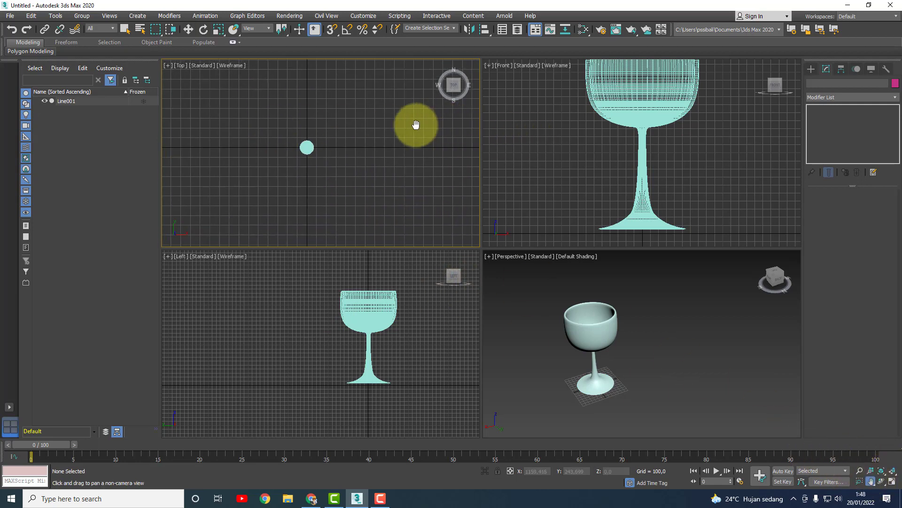
# Create Box001, a large thin floor box about 3433 × 3897, and nudge it up slightly.
pyautogui.click(811, 69)
pyautogui.click(833, 134)
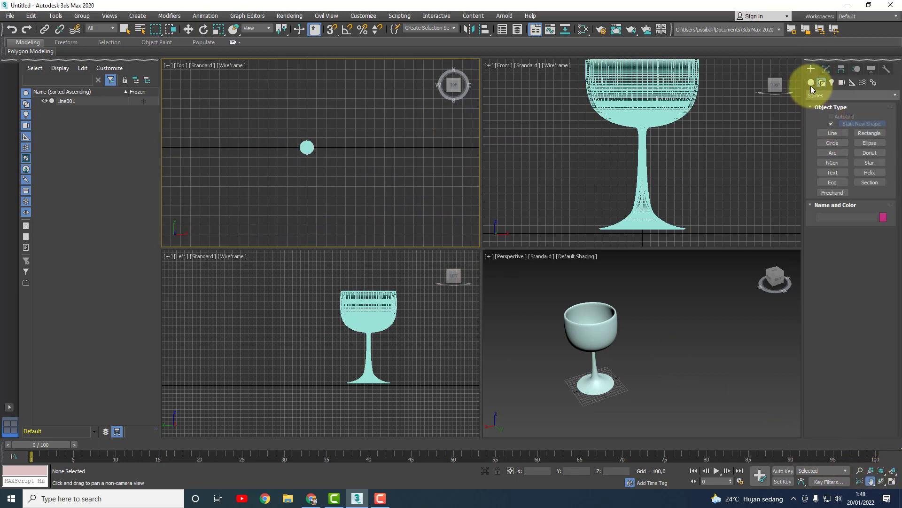
pyautogui.click(812, 83)
pyautogui.click(833, 126)
pyautogui.moveTo(307, 125); pyautogui.dragTo(273, 122, button='middle')
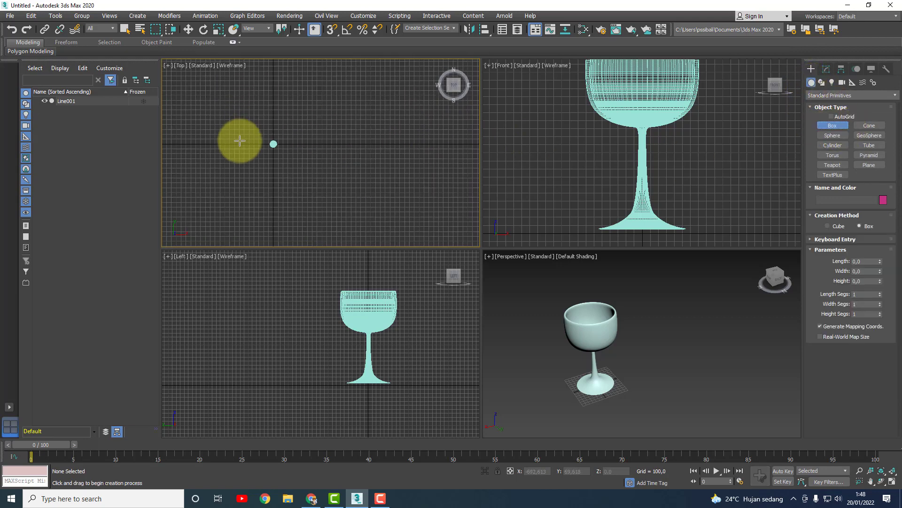
pyautogui.moveTo(182, 74); pyautogui.dragTo(372, 240)
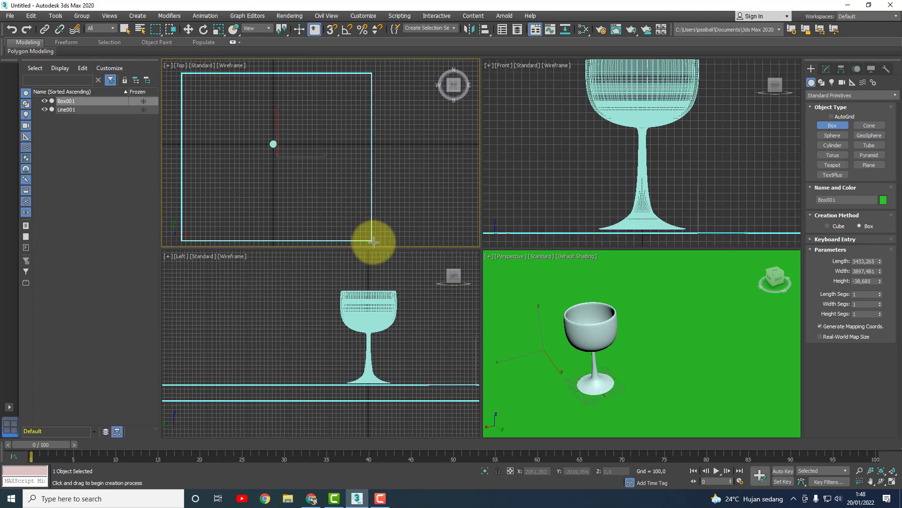
pyautogui.click(372, 247)
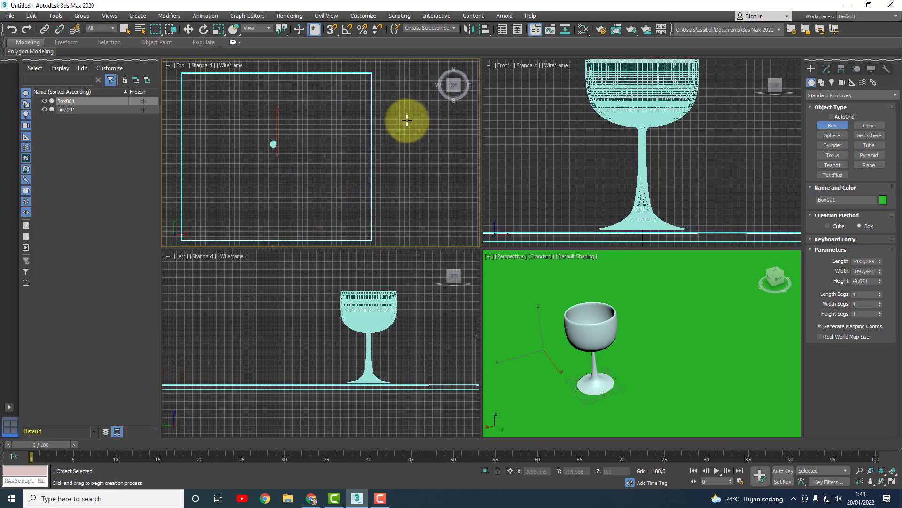
pyautogui.click(188, 30)
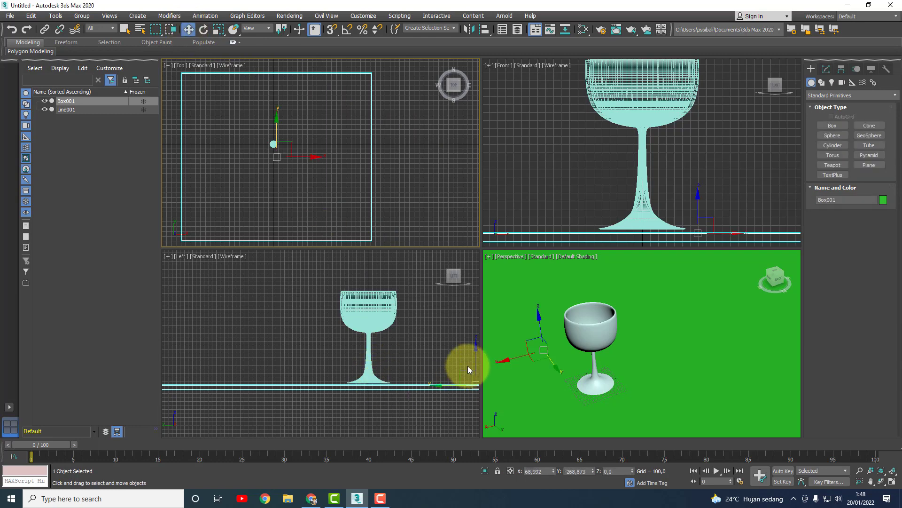
pyautogui.moveTo(476, 361); pyautogui.dragTo(475, 359)
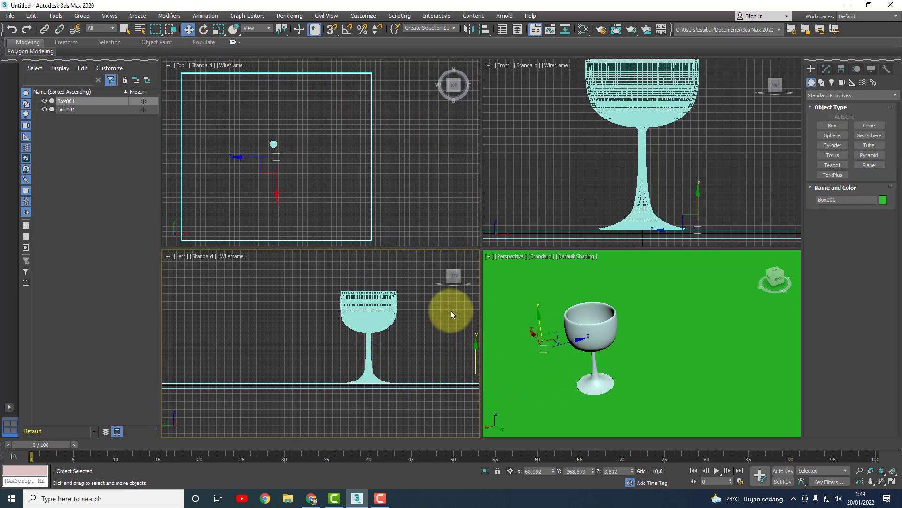
pyautogui.rightClick(705, 355)
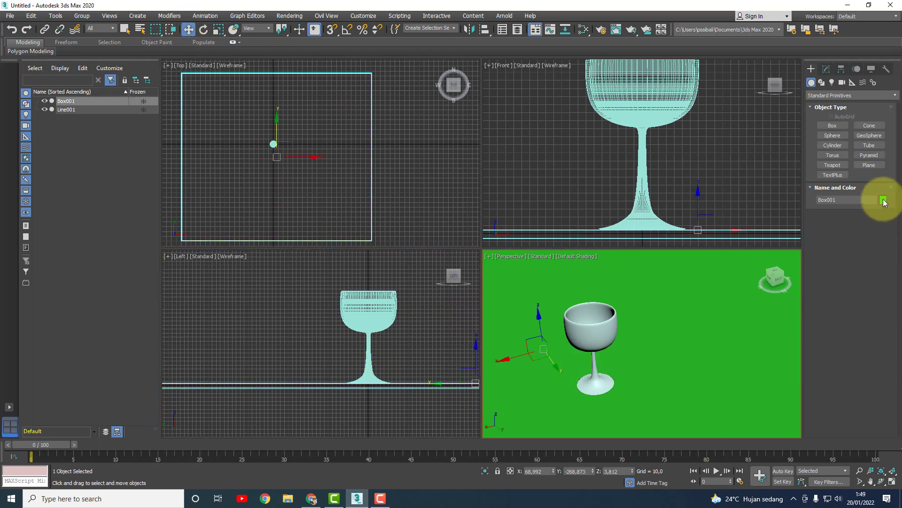
# Change Box001's object colour from green to light cyan.
pyautogui.click(883, 201)
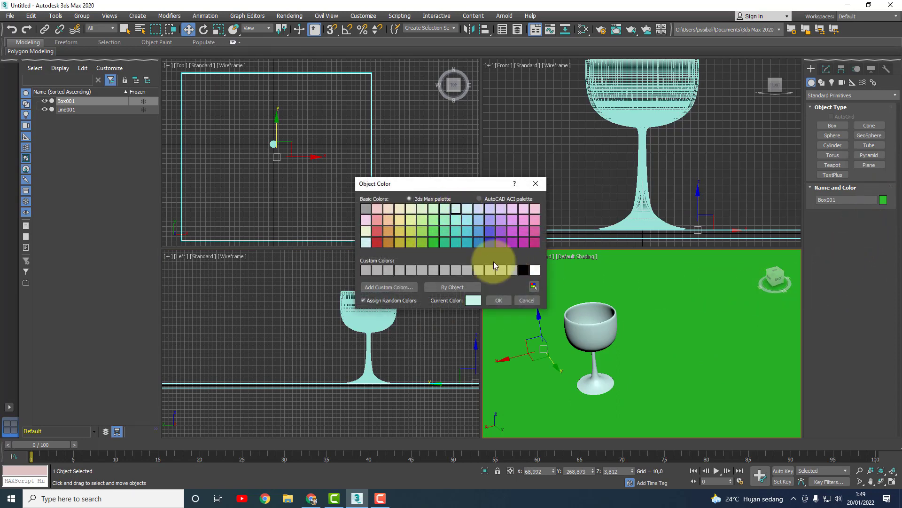
pyautogui.click(498, 301)
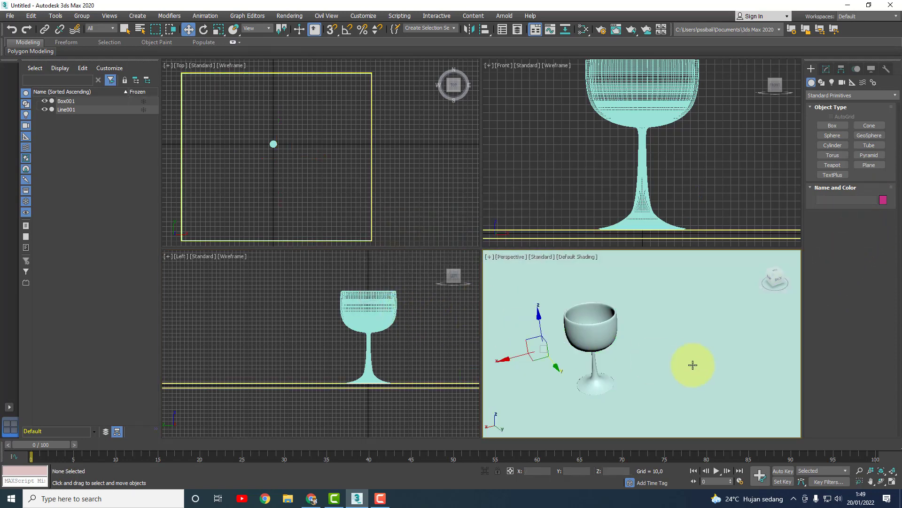
pyautogui.click(427, 306)
pyautogui.scroll(-4, 449, 344)
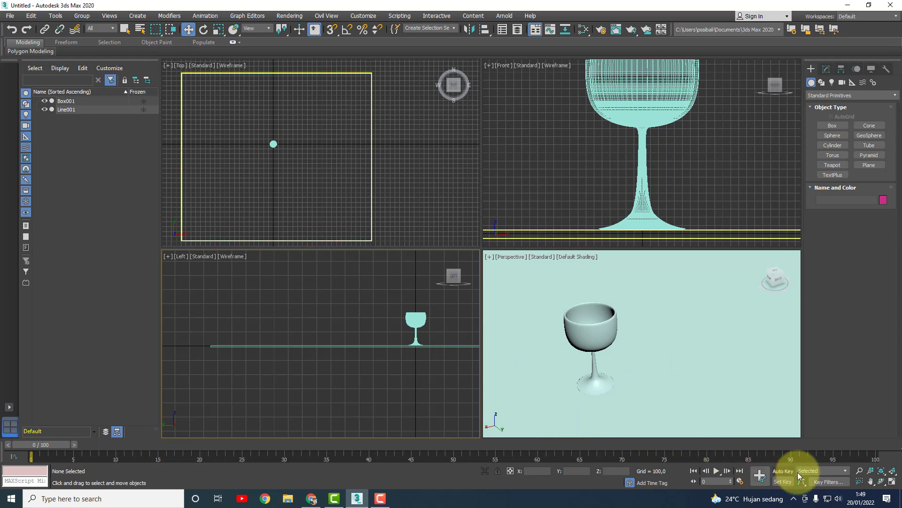
pyautogui.click(871, 481)
pyautogui.moveTo(444, 319); pyautogui.dragTo(313, 334)
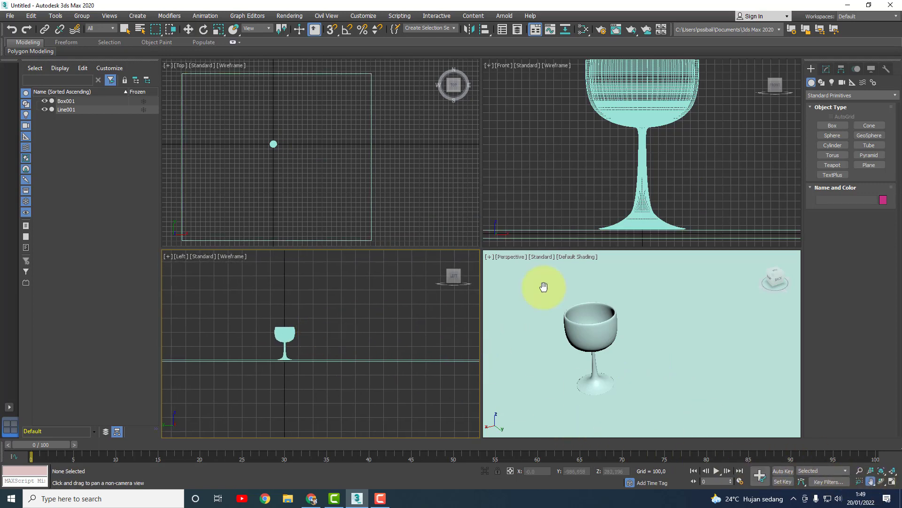
# Place a standard Omni light, Omni001, and shift it slightly right of the goblet.
pyautogui.click(832, 83)
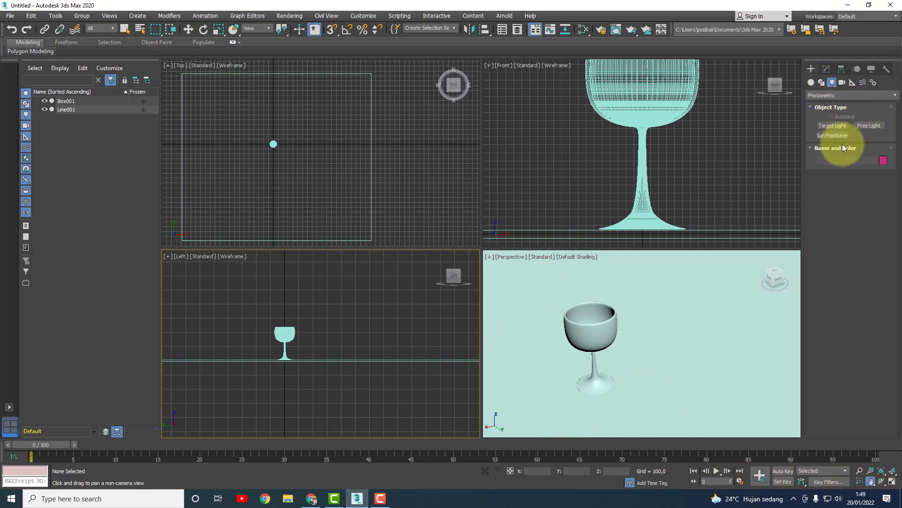
pyautogui.click(856, 94)
pyautogui.click(828, 113)
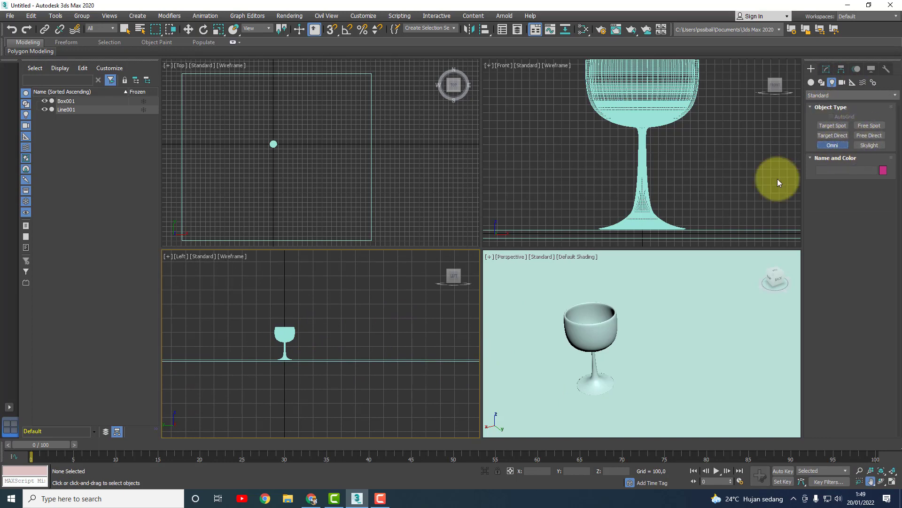
pyautogui.click(364, 263)
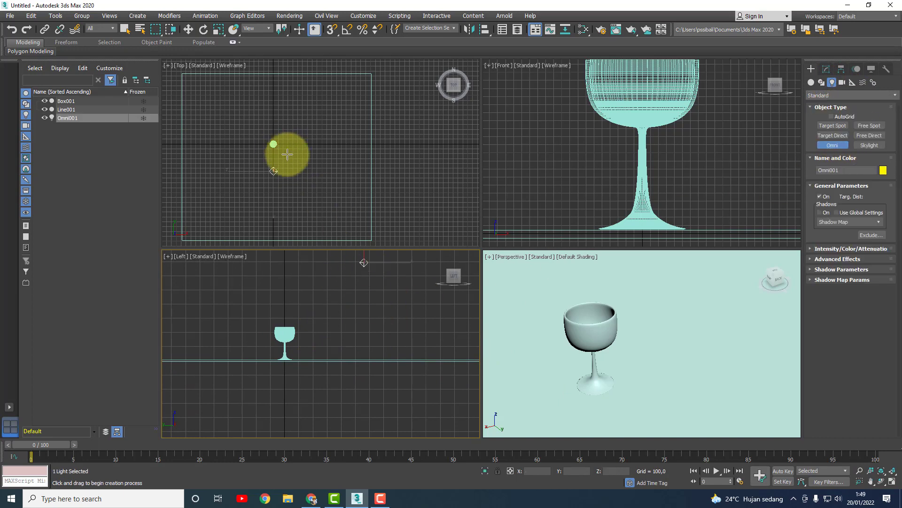
pyautogui.click(188, 29)
pyautogui.click(276, 171)
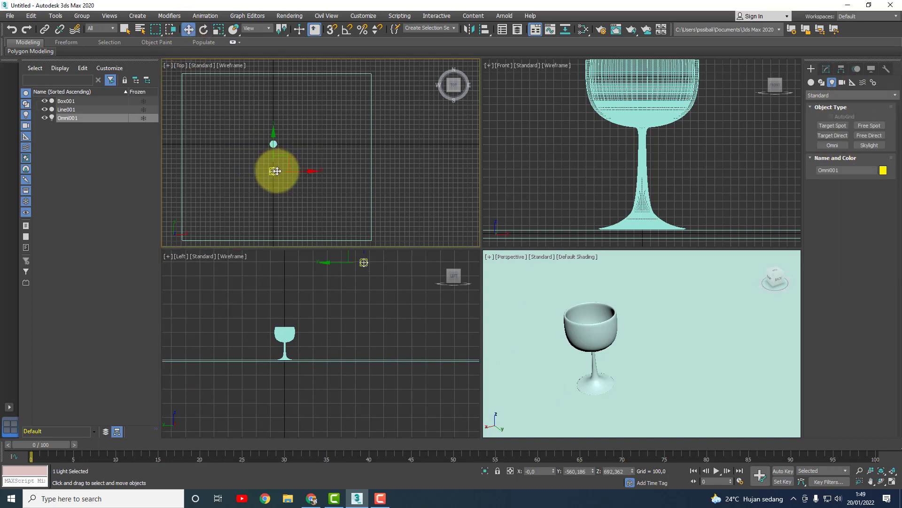
pyautogui.moveTo(276, 171); pyautogui.dragTo(313, 167)
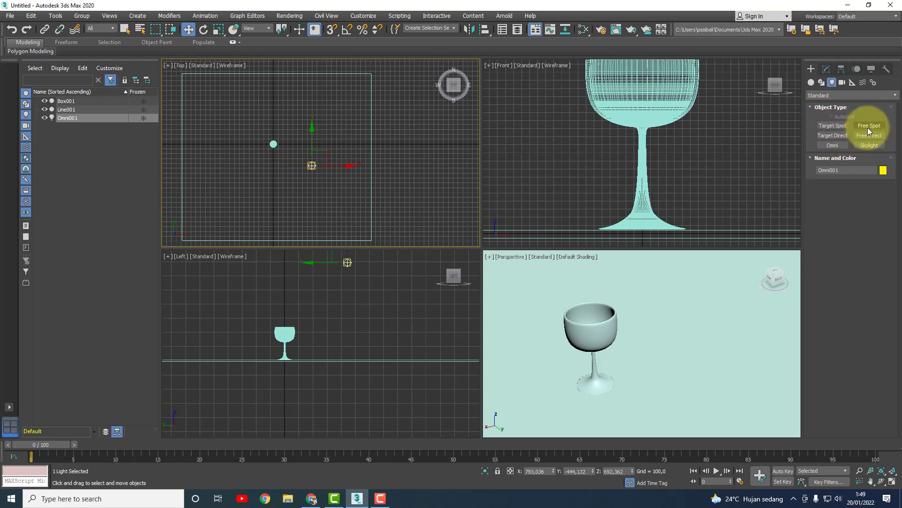
# Create Target Spot Spot001 aimed down at the goblet and move it up in Top view.
pyautogui.click(833, 125)
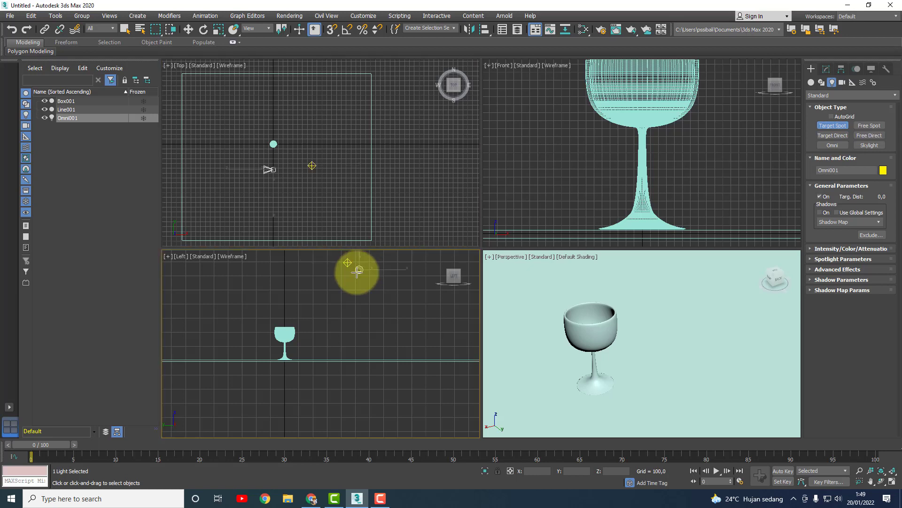
pyautogui.moveTo(359, 269); pyautogui.dragTo(283, 345)
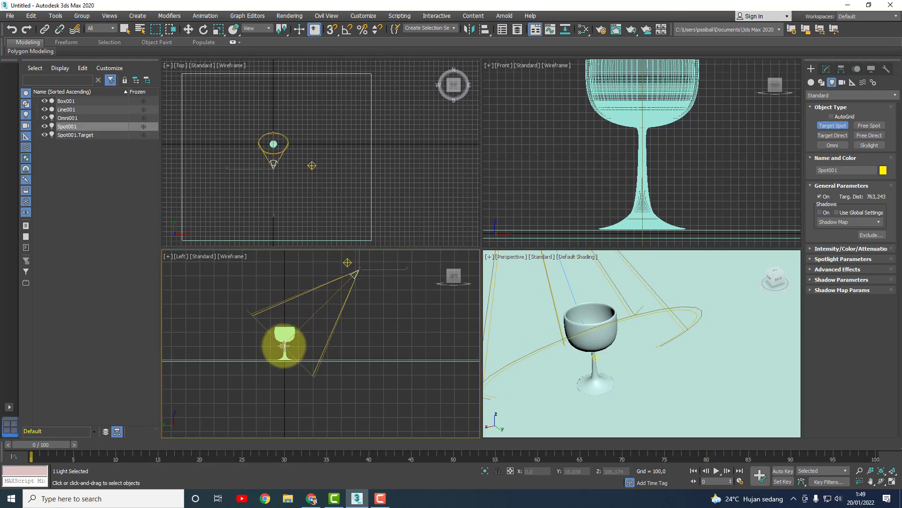
pyautogui.click(187, 30)
pyautogui.click(274, 209)
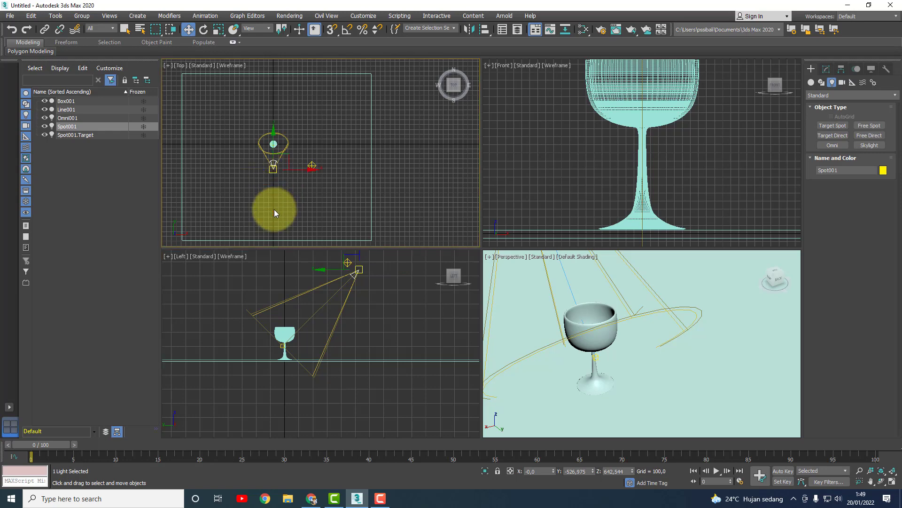
pyautogui.moveTo(273, 165); pyautogui.dragTo(280, 86)
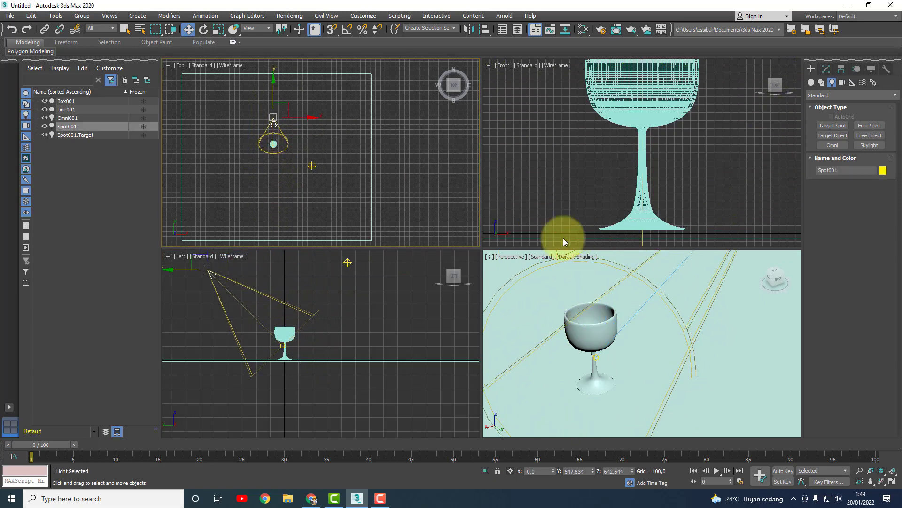
# Reselect Spot001 in the side view and bring up its Modify settings.
pyautogui.click(372, 293)
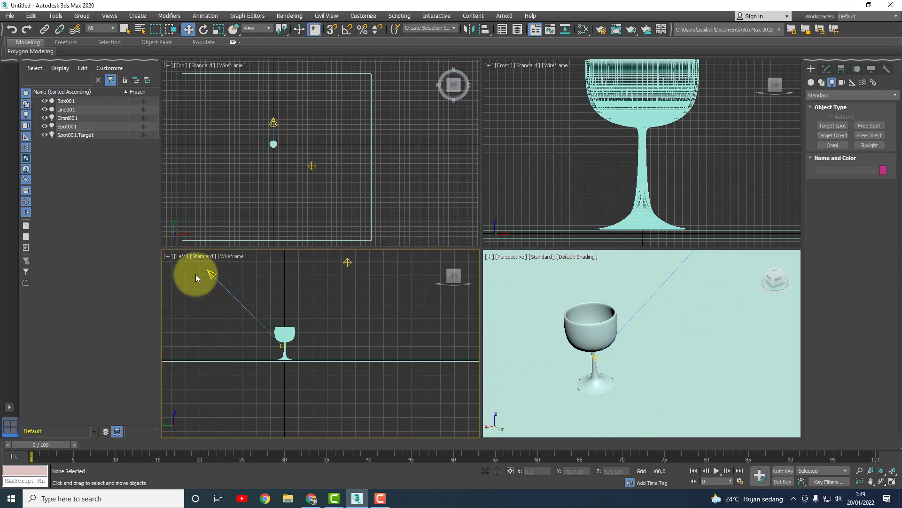
pyautogui.click(208, 270)
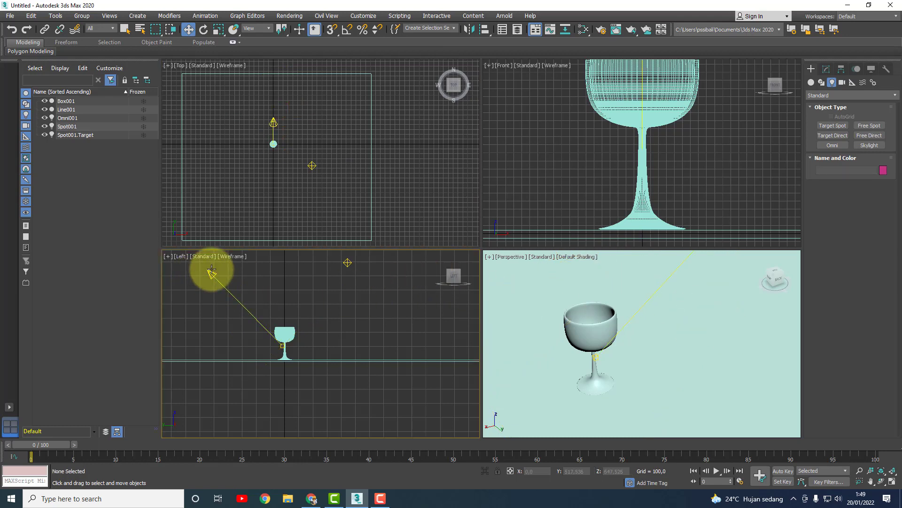
pyautogui.click(826, 69)
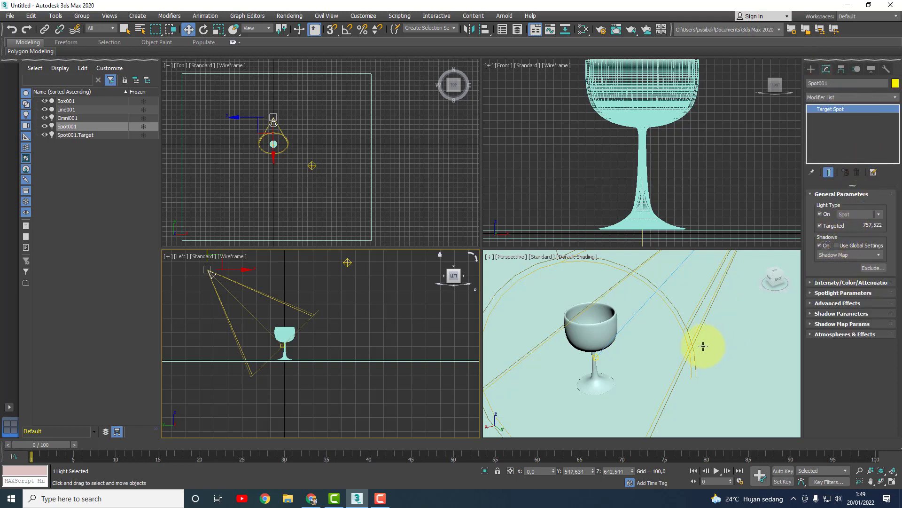
pyautogui.click(125, 29)
pyautogui.click(643, 372)
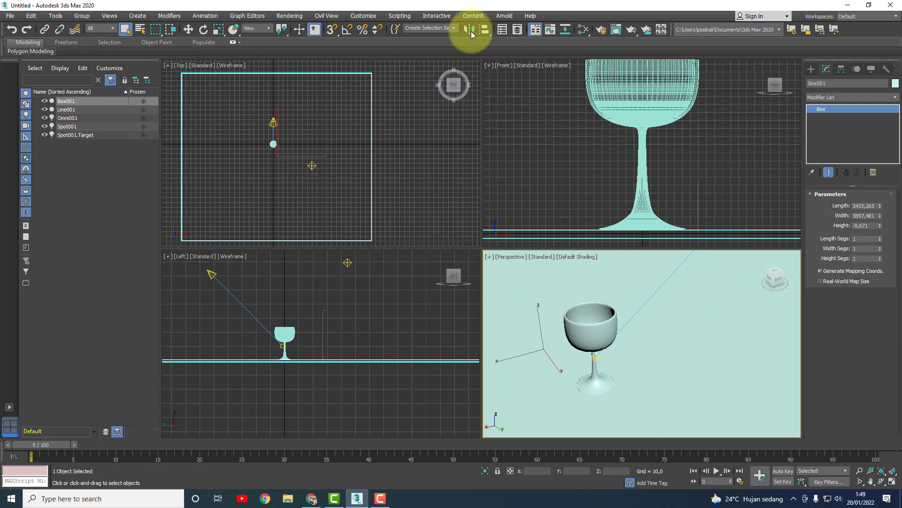
pyautogui.click(631, 30)
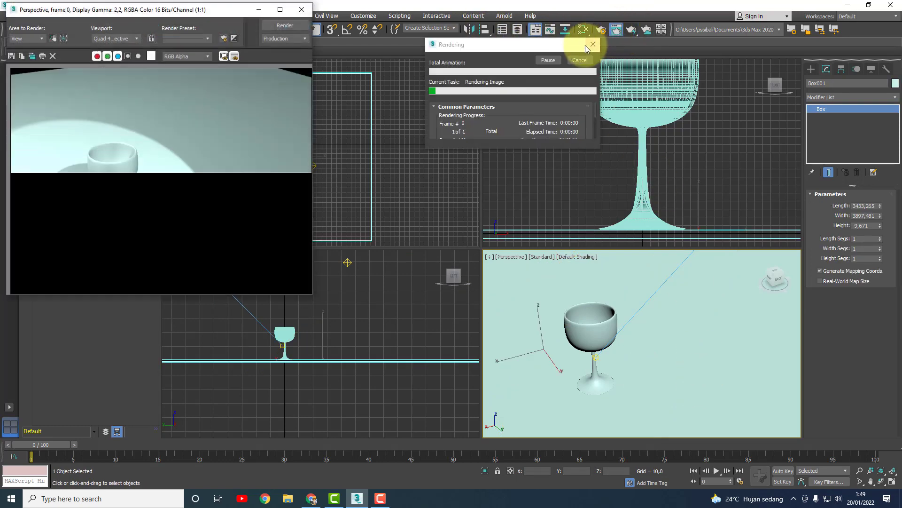
pyautogui.click(301, 9)
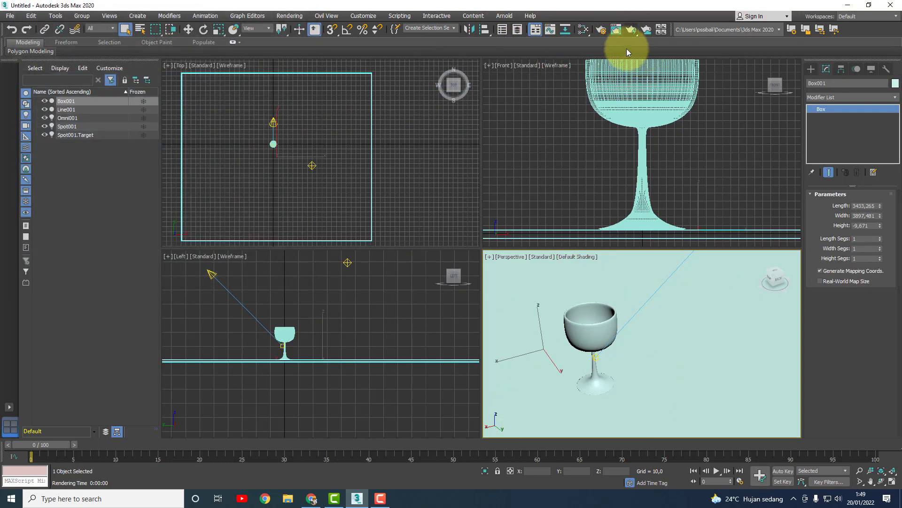
pyautogui.click(616, 31)
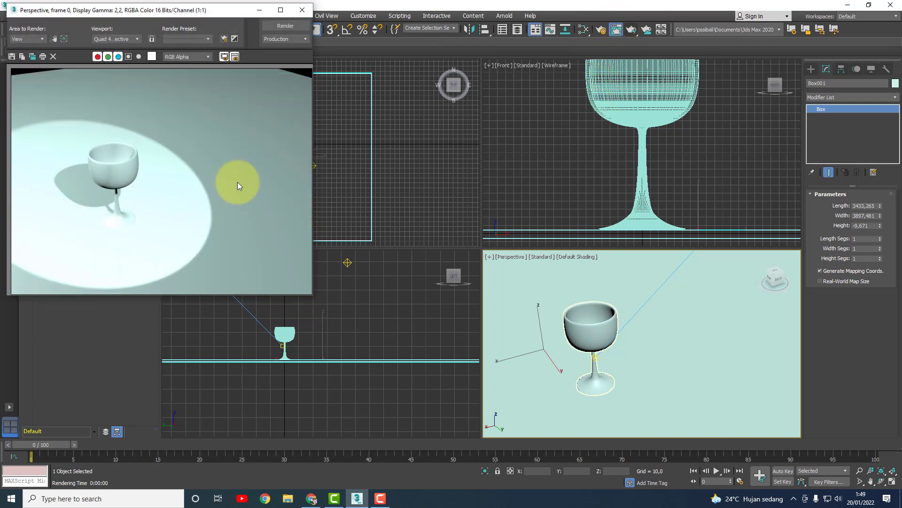
pyautogui.click(296, 29)
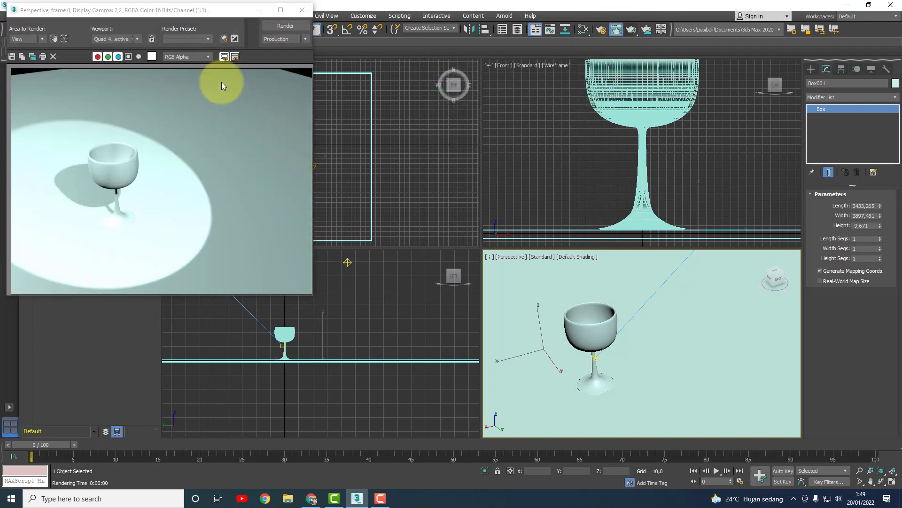
pyautogui.moveTo(218, 9); pyautogui.dragTo(283, 6)
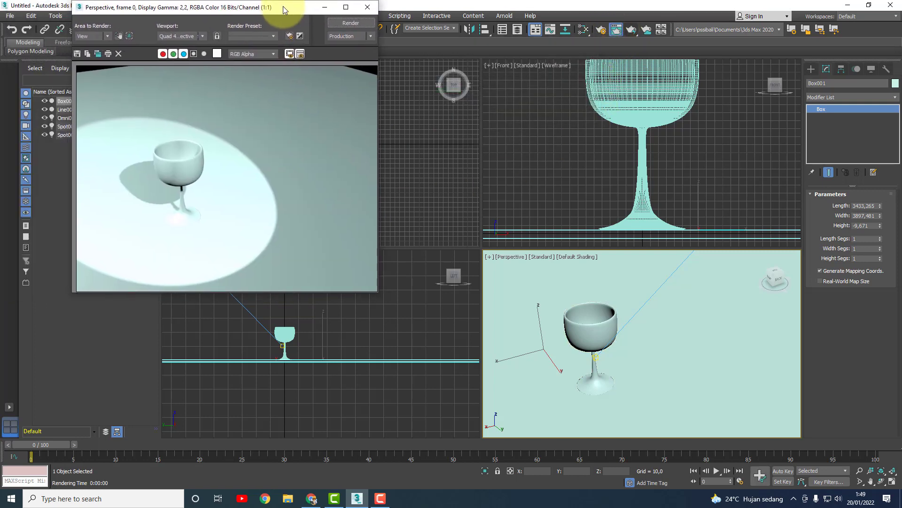
pyautogui.click(368, 10)
pyautogui.click(209, 273)
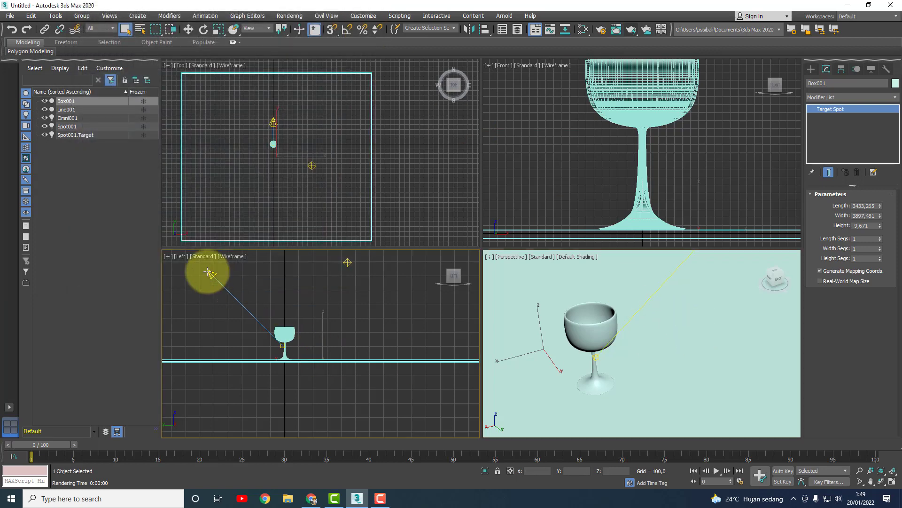
# Lower Spot001's intensity multiplier to 0.7 and run a test render.
pyautogui.click(848, 284)
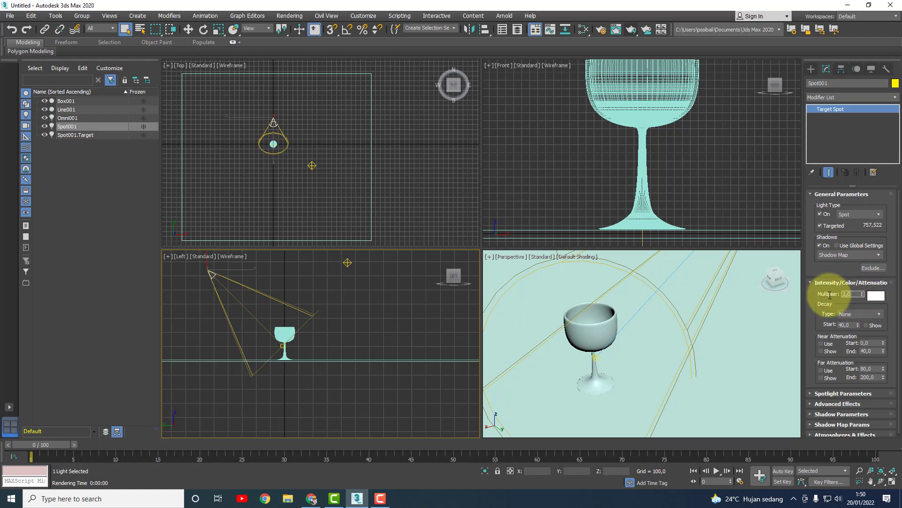
pyautogui.doubleClick(861, 295)
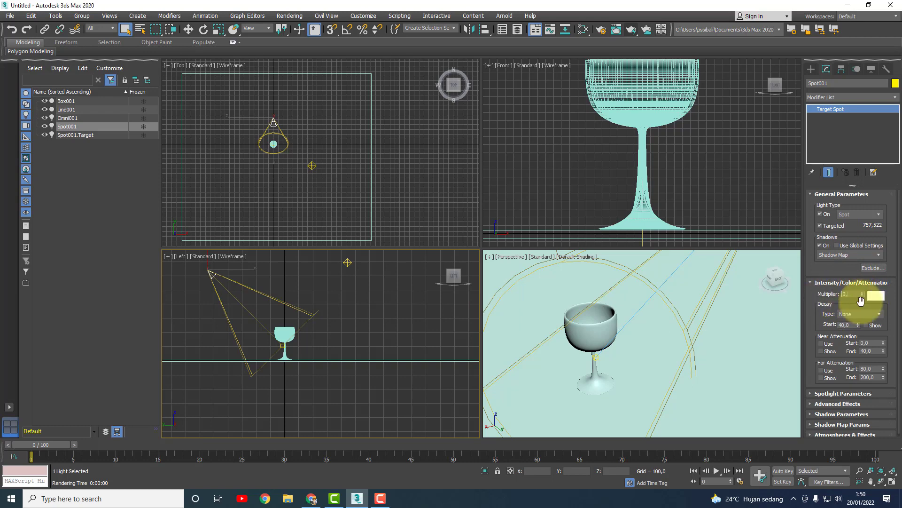
pyautogui.click(743, 370)
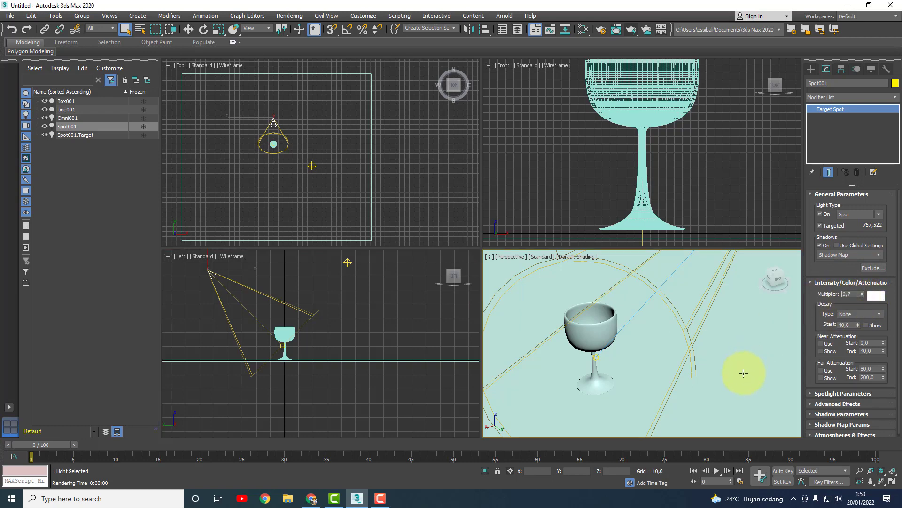
pyautogui.click(617, 31)
pyautogui.click(349, 26)
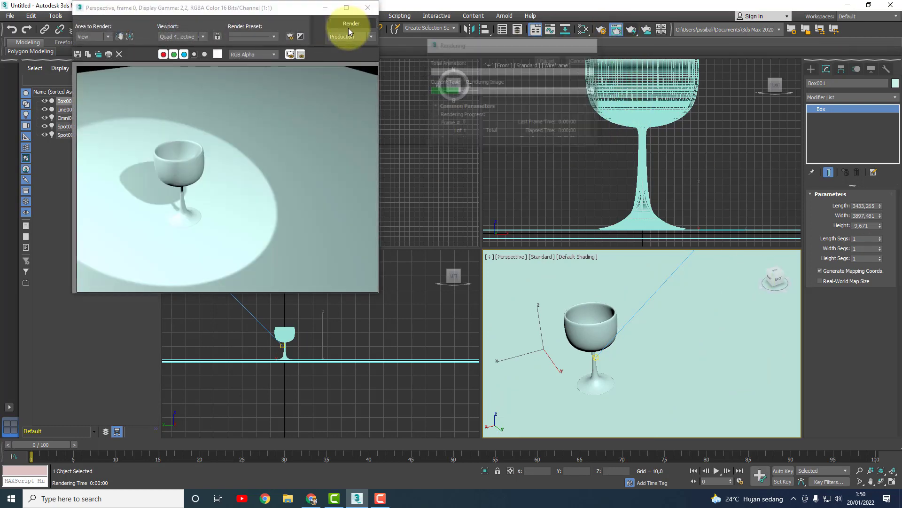
pyautogui.click(367, 8)
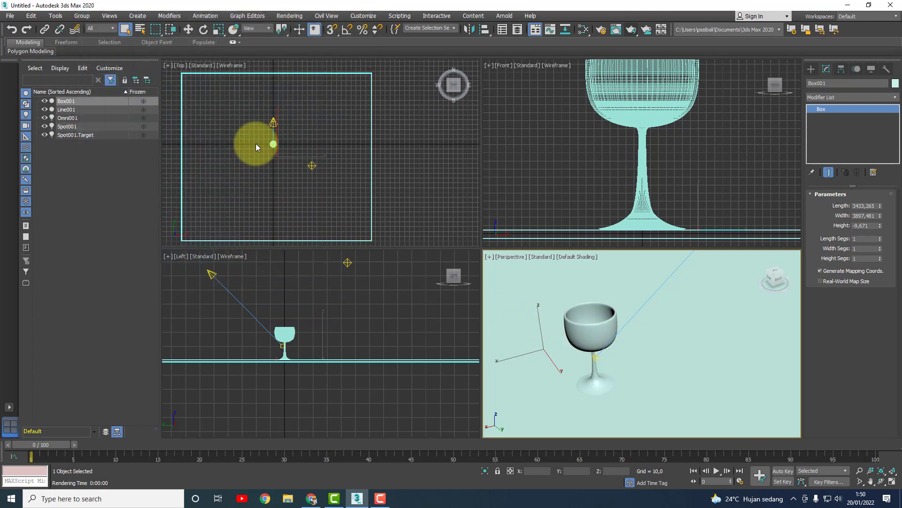
# Move Spot001 to the left of the goblet and test-render the new lighting.
pyautogui.click(273, 120)
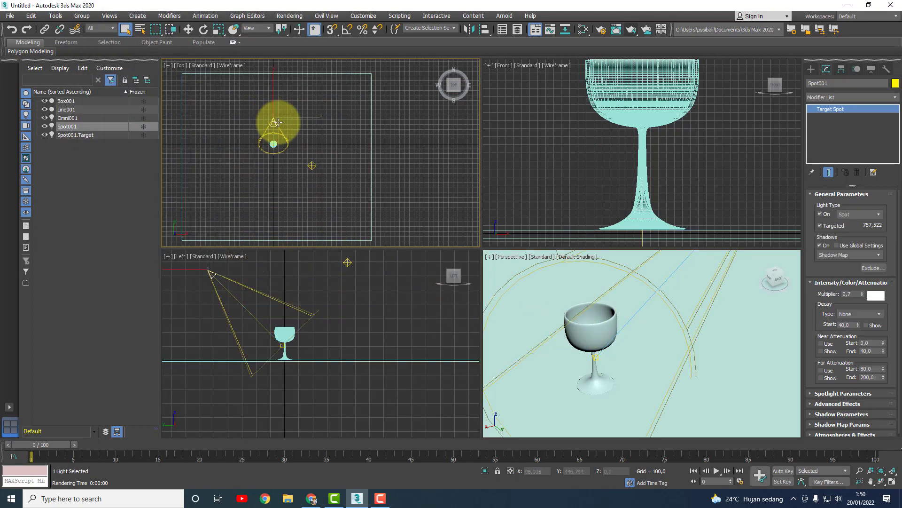
pyautogui.click(188, 29)
pyautogui.moveTo(308, 118); pyautogui.dragTo(269, 113)
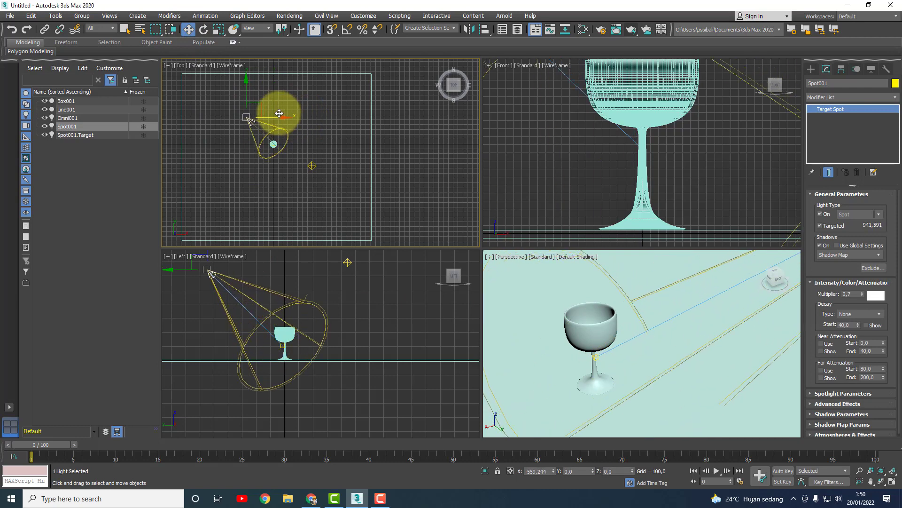
pyautogui.click(540, 371)
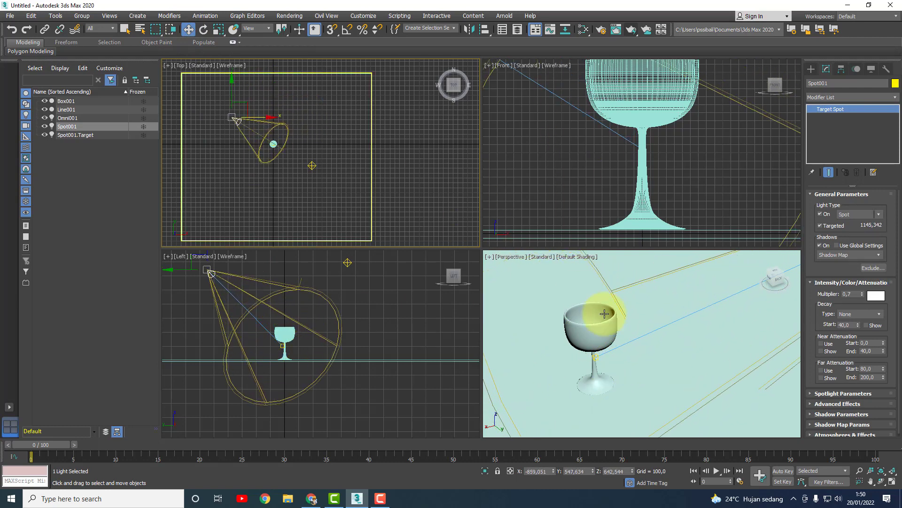
pyautogui.click(633, 32)
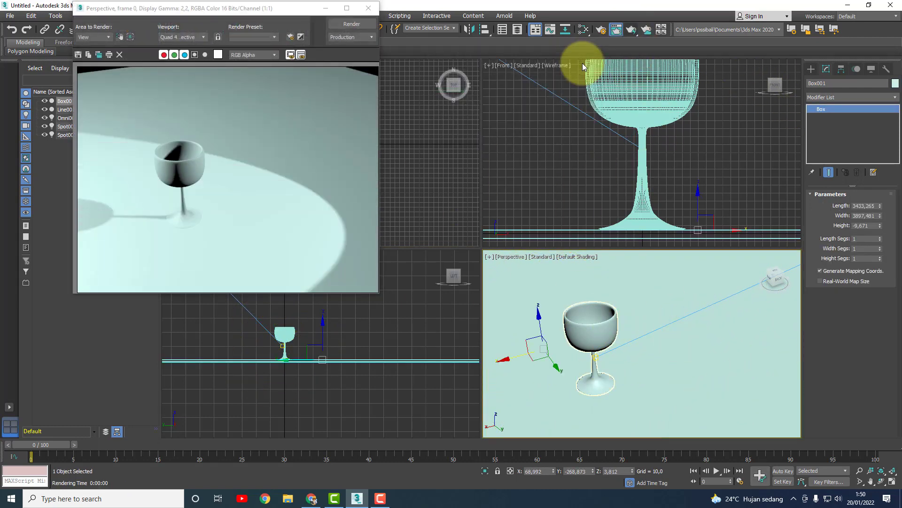
pyautogui.click(368, 8)
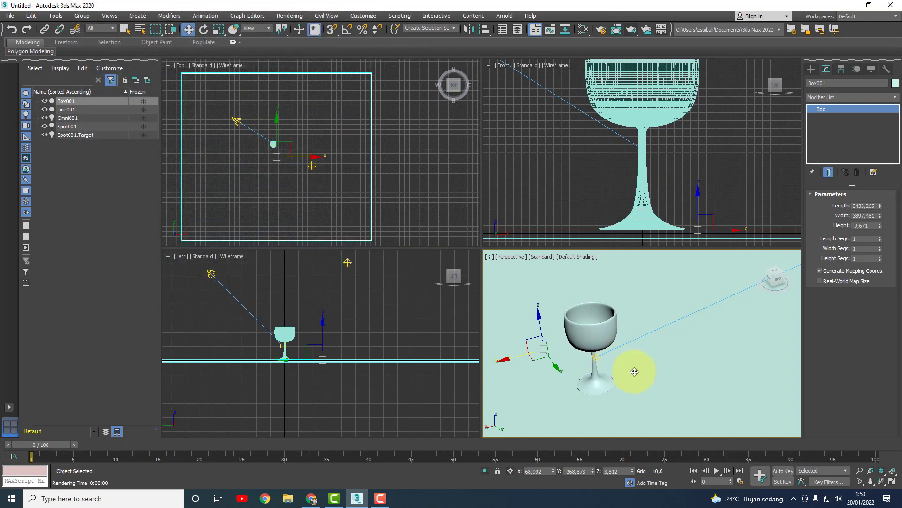
# Pan the Perspective view to reframe the goblet higher, test-rendering in between.
pyautogui.scroll(-3, 634, 371)
pyautogui.click(871, 482)
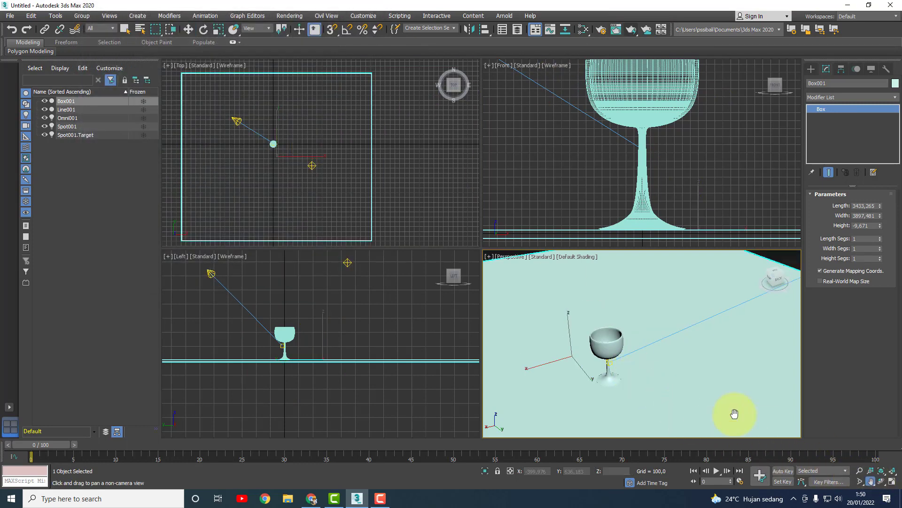
pyautogui.moveTo(668, 392)
pyautogui.mouseDown()
pyautogui.moveTo(666, 358)
pyautogui.moveTo(675, 355)
pyautogui.moveTo(733, 379)
pyautogui.mouseUp()
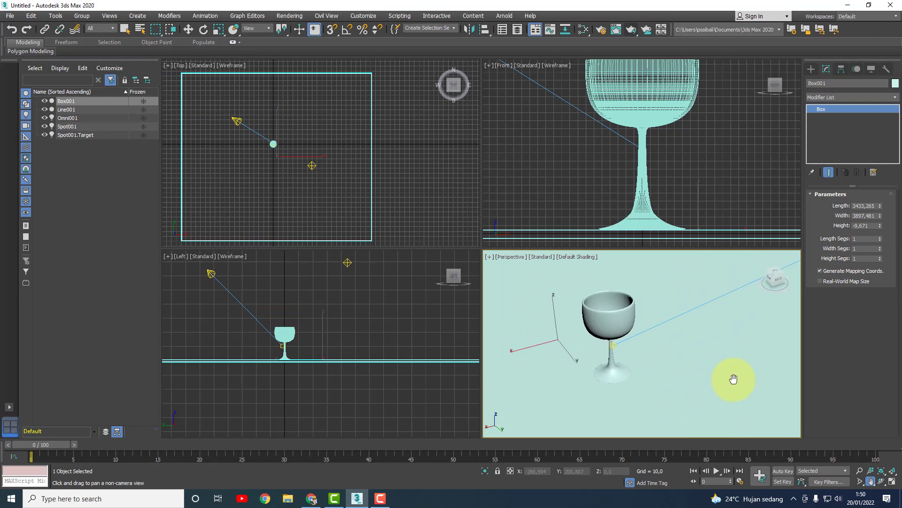
pyautogui.click(630, 30)
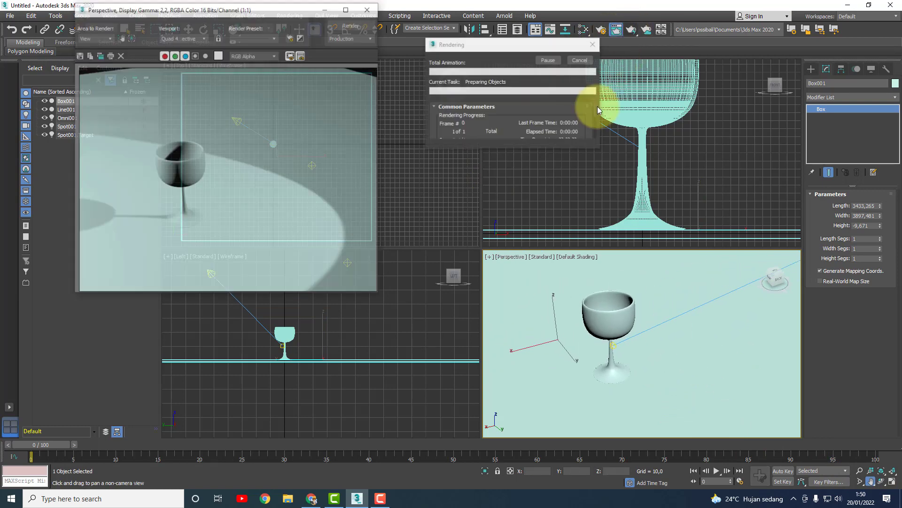
pyautogui.click(370, 10)
pyautogui.moveTo(666, 385); pyautogui.dragTo(746, 387)
pyautogui.rightClick(428, 322)
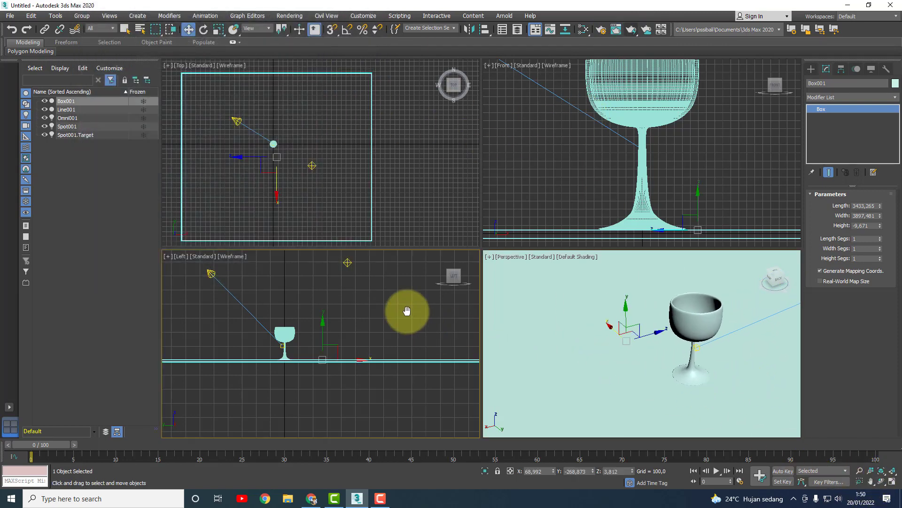
# Lower Omni001's intensity multiplier to 0.97 and check it with a test render.
pyautogui.click(347, 261)
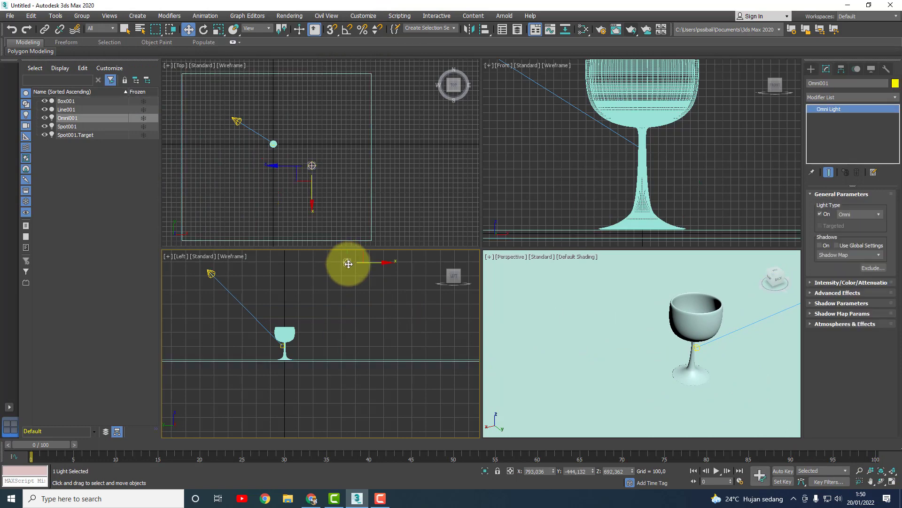
pyautogui.click(839, 283)
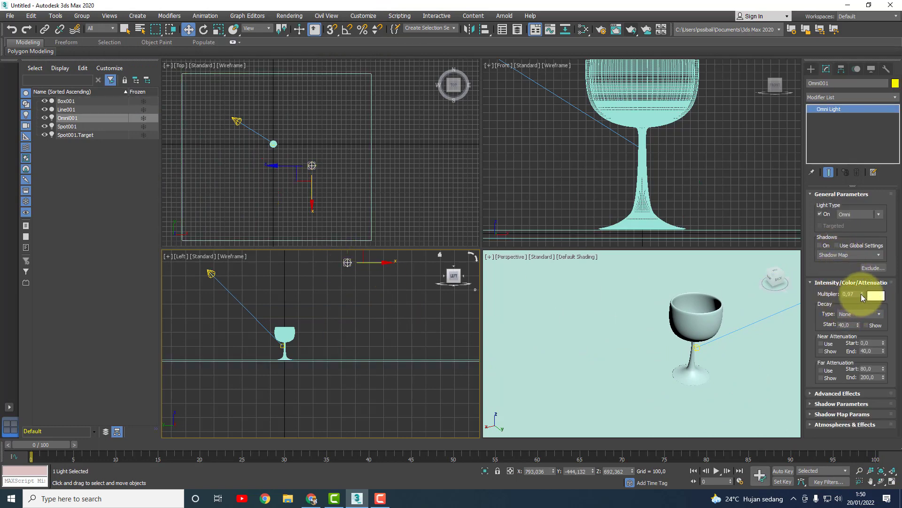
pyautogui.moveTo(862, 294); pyautogui.dragTo(862, 296)
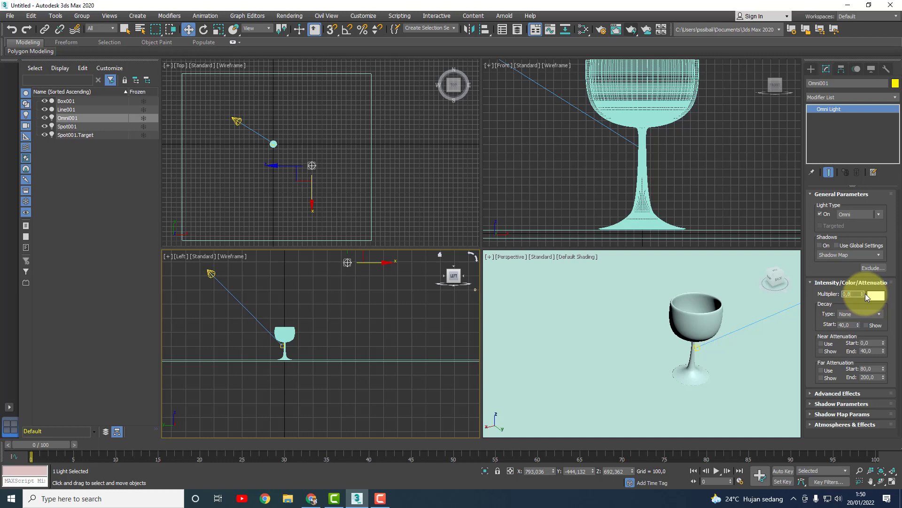
pyautogui.click(646, 342)
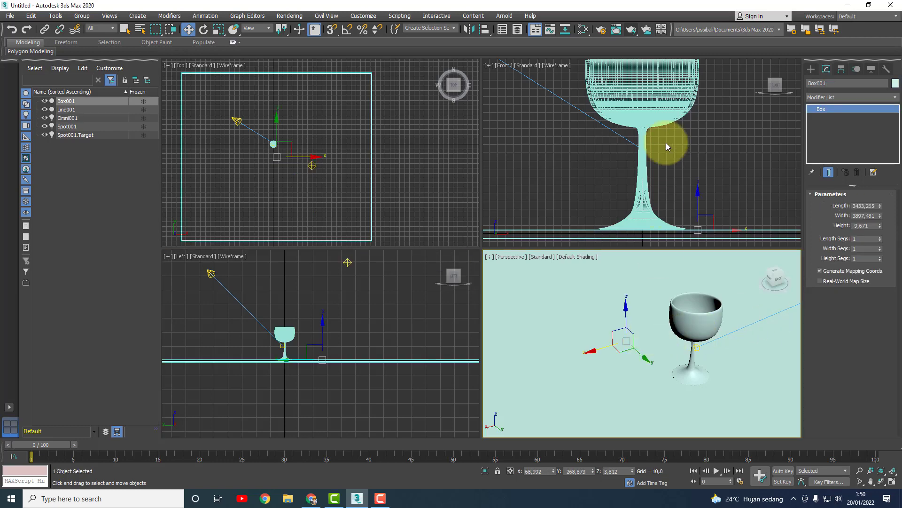
pyautogui.click(632, 29)
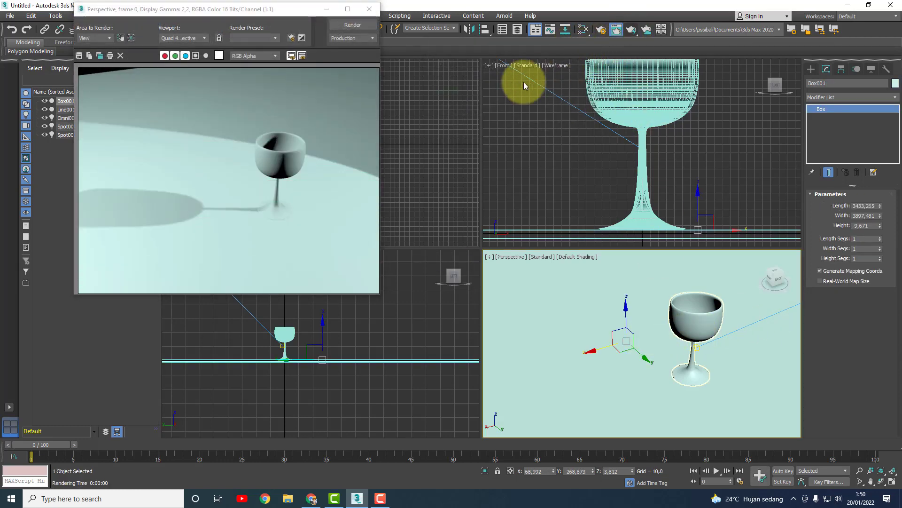
pyautogui.click(369, 9)
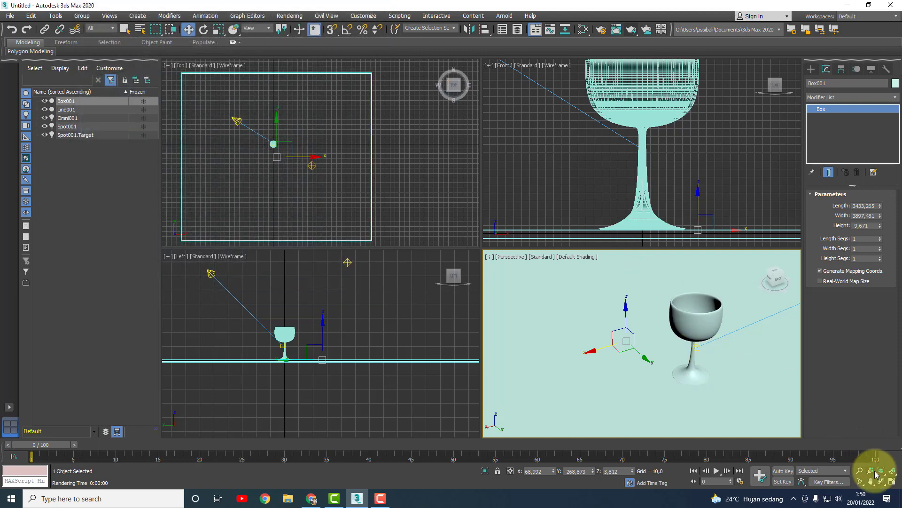
# Orbit and pan the Perspective view to look down on the goblet and recentre it.
pyautogui.click(693, 374)
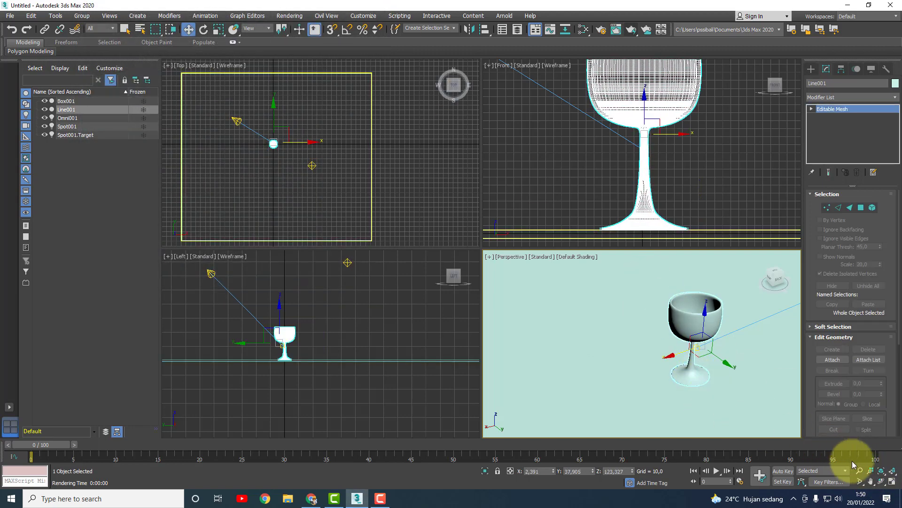
pyautogui.click(883, 482)
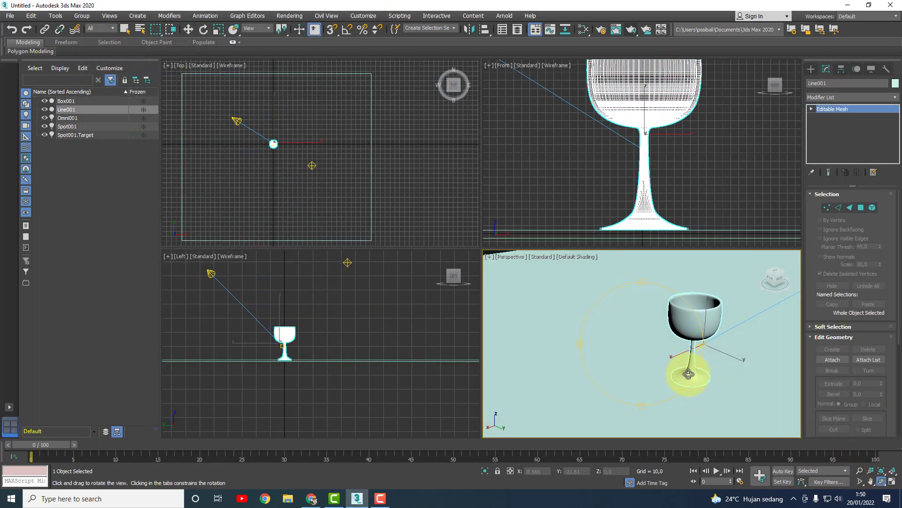
pyautogui.moveTo(676, 381); pyautogui.dragTo(675, 387)
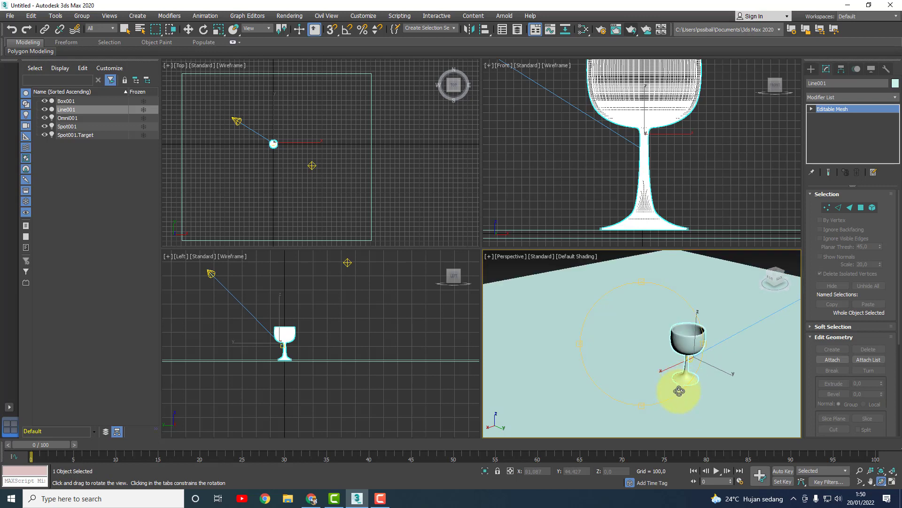
pyautogui.scroll(3, 678, 390)
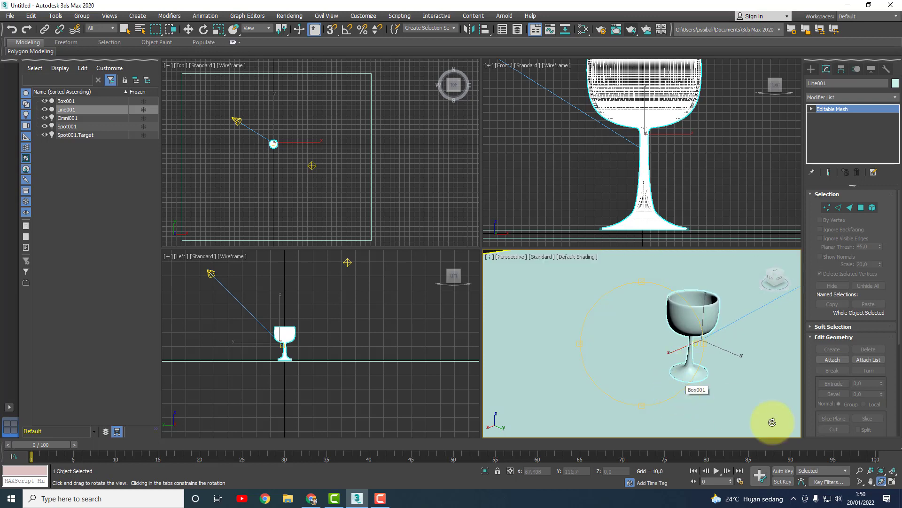
pyautogui.click(871, 481)
pyautogui.moveTo(725, 392); pyautogui.dragTo(742, 399)
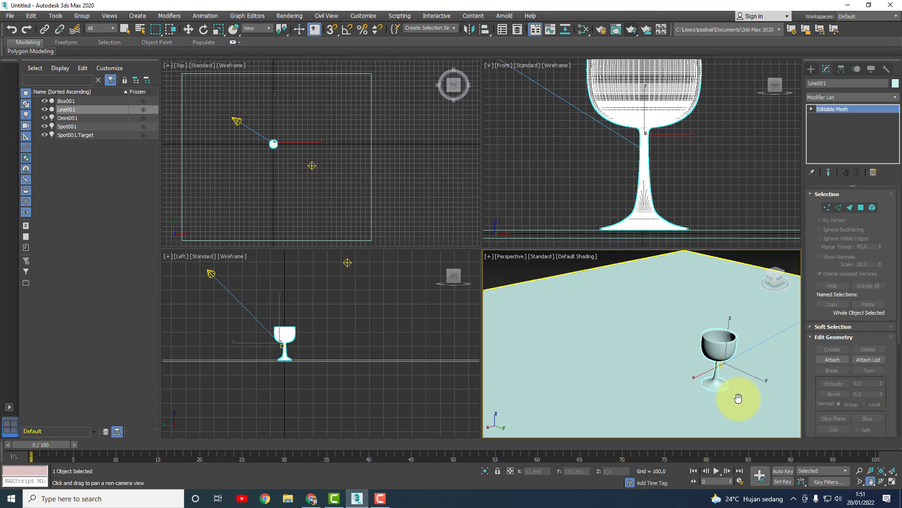
pyautogui.click(882, 481)
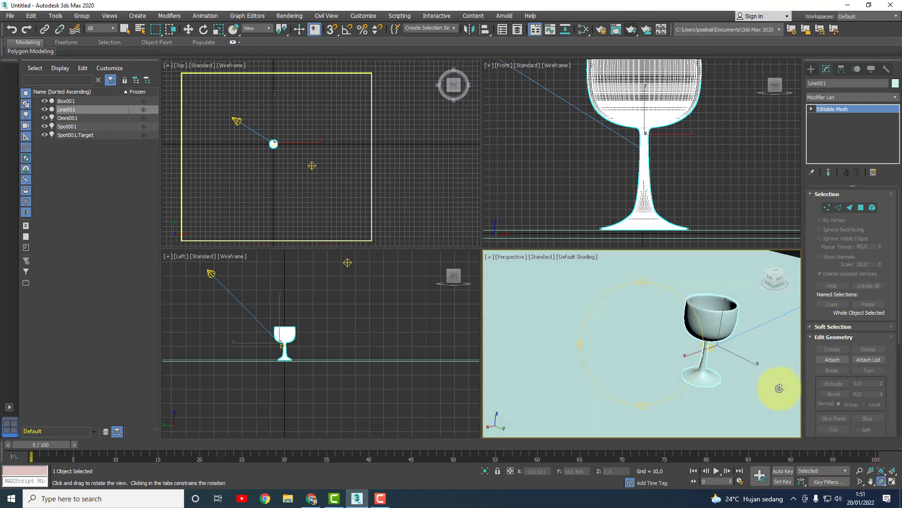
pyautogui.moveTo(785, 403); pyautogui.dragTo(779, 381)
pyautogui.moveTo(704, 380); pyautogui.dragTo(687, 382)
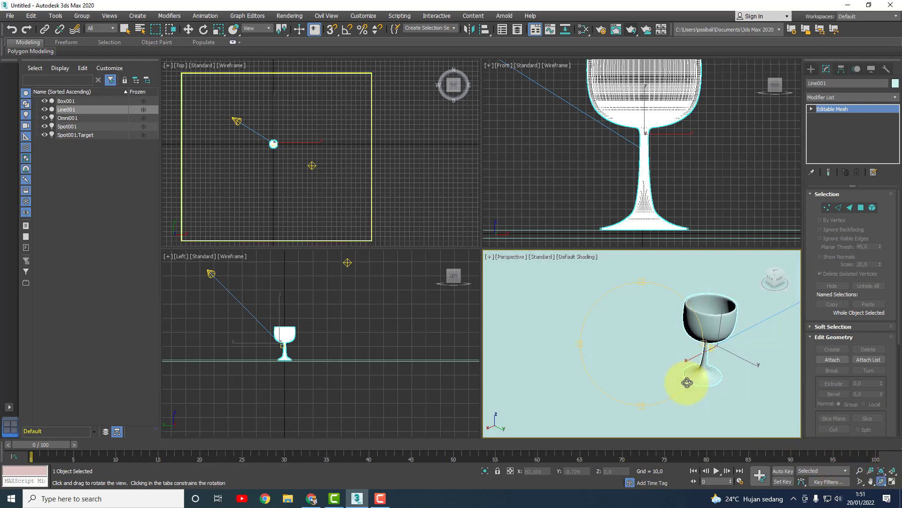
# Take a test render of the reframed Perspective view and close the render window.
pyautogui.press('w')
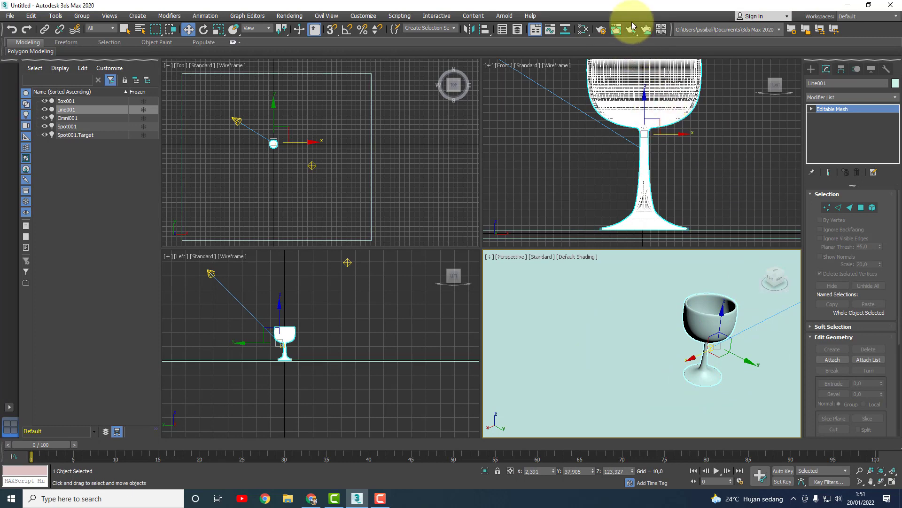
pyautogui.click(633, 31)
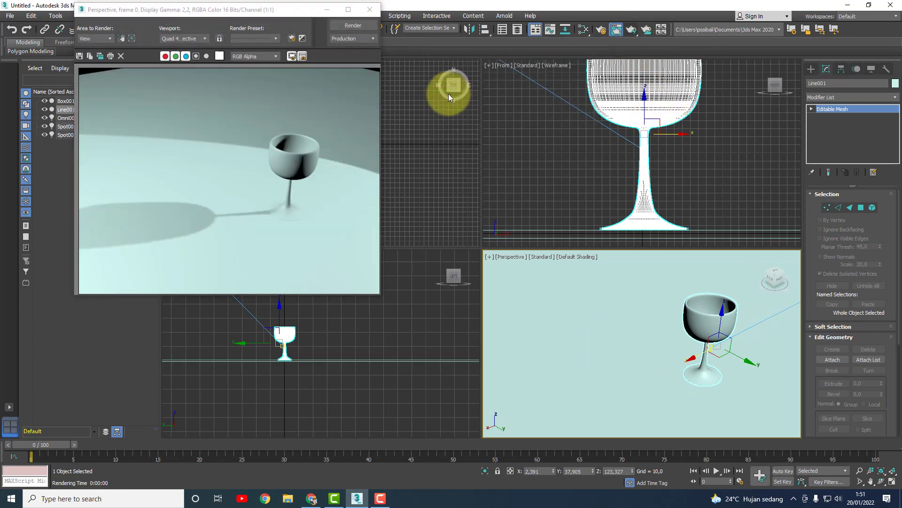
pyautogui.click(367, 9)
# Select the floor box and add a Physical Material and a Bitmap node in the Slate editor.
pyautogui.click(419, 325)
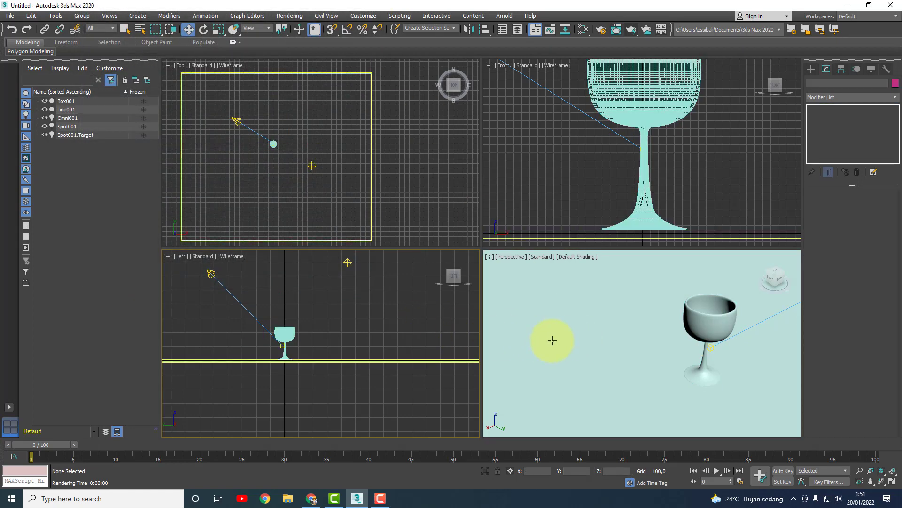
pyautogui.click(552, 341)
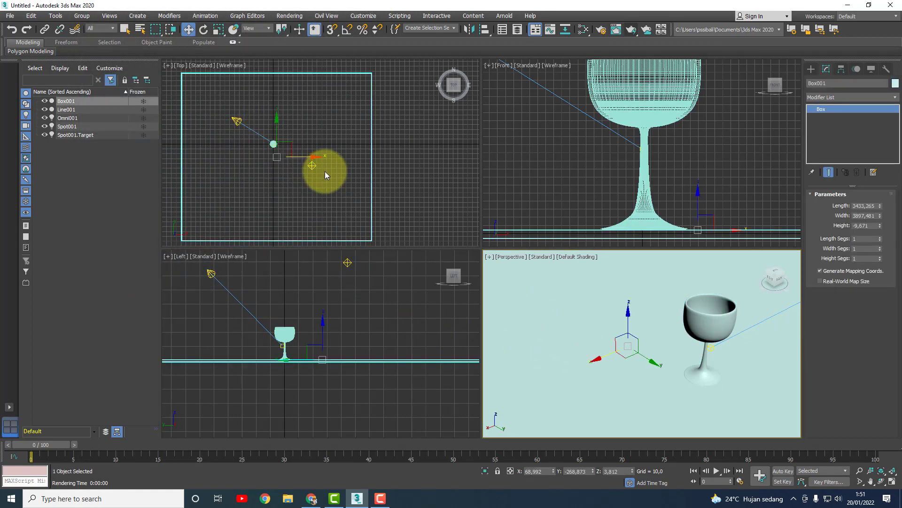
pyautogui.press('m')
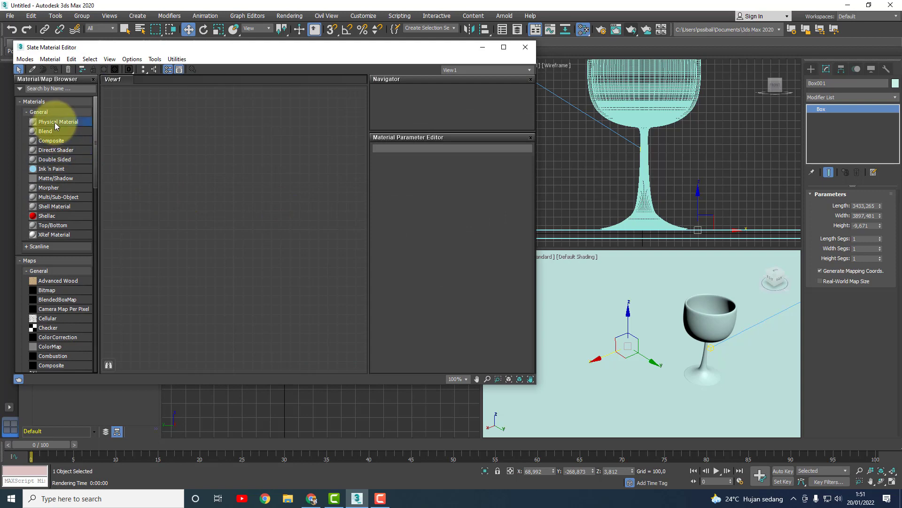
pyautogui.moveTo(55, 126)
pyautogui.mouseDown()
pyautogui.moveTo(196, 141)
pyautogui.moveTo(271, 108)
pyautogui.mouseUp()
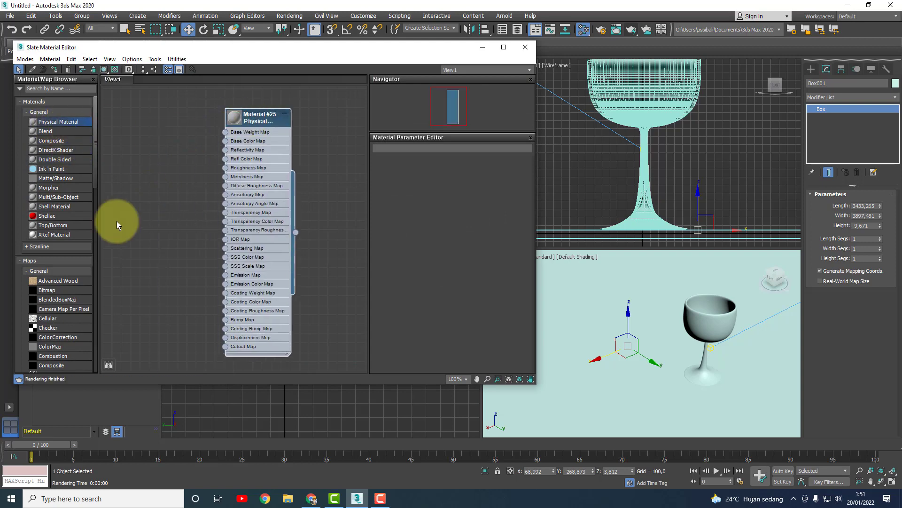
pyautogui.moveTo(47, 290); pyautogui.dragTo(151, 179)
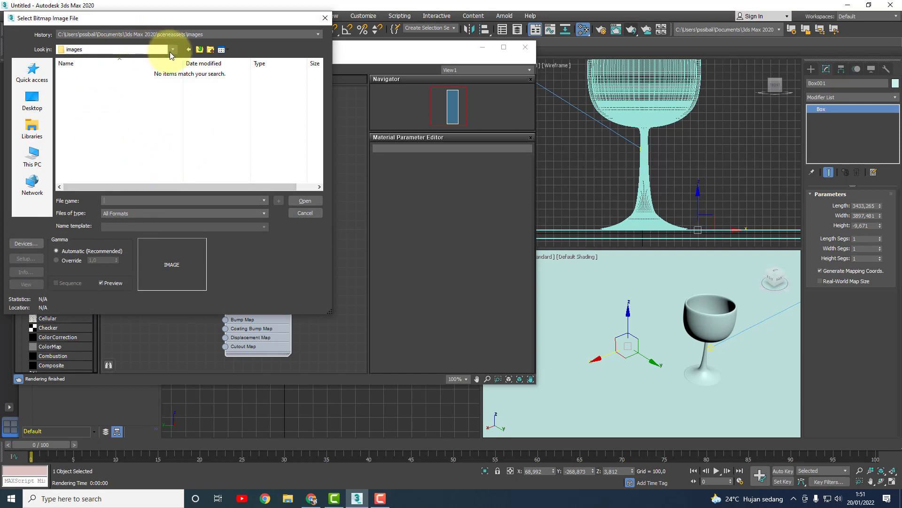
# Load the Lantai_2 tile image from E:\TUTORIAL BLENDER\BLENDER MATERIAL into the bitmap.
pyautogui.click(172, 50)
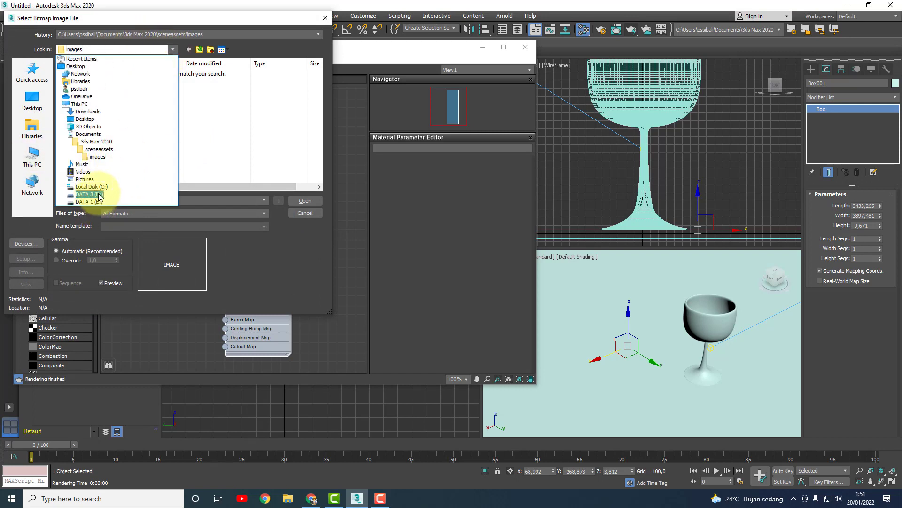
pyautogui.click(94, 201)
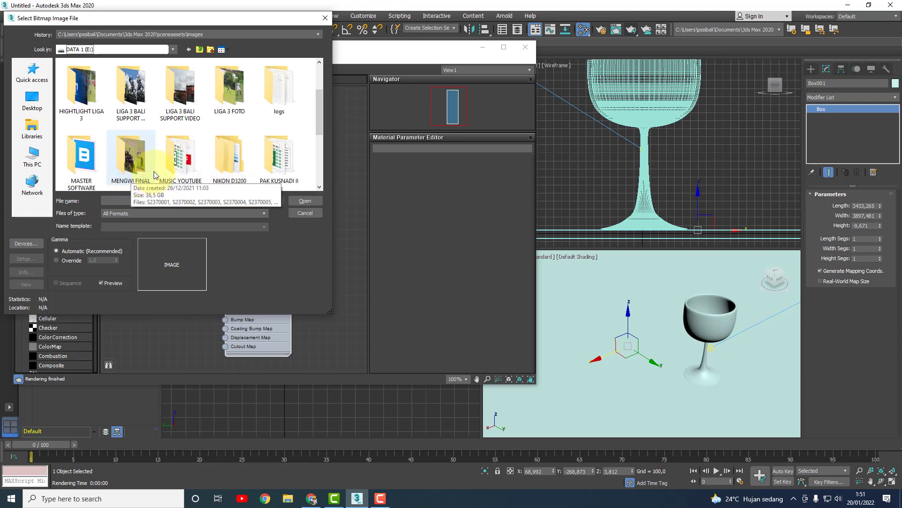
pyautogui.scroll(-1, 154, 171)
pyautogui.click(173, 49)
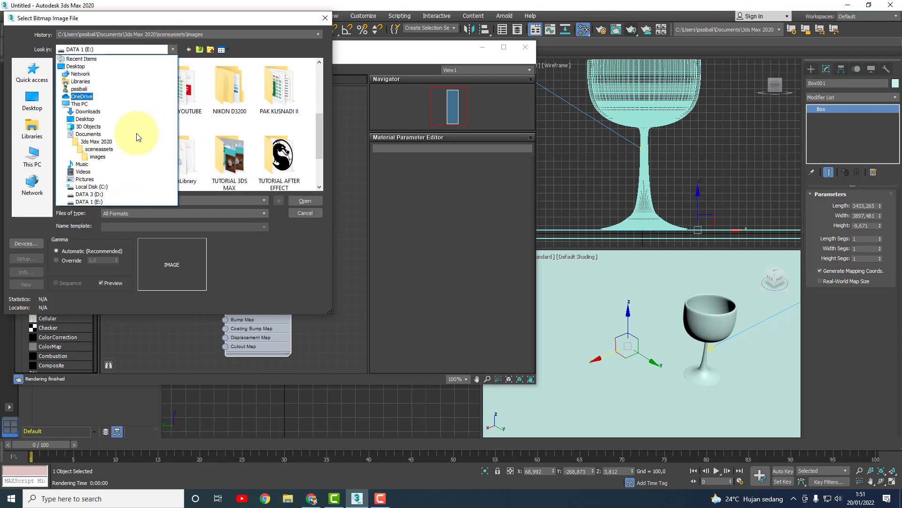
pyautogui.click(116, 199)
pyautogui.scroll(-1, 213, 172)
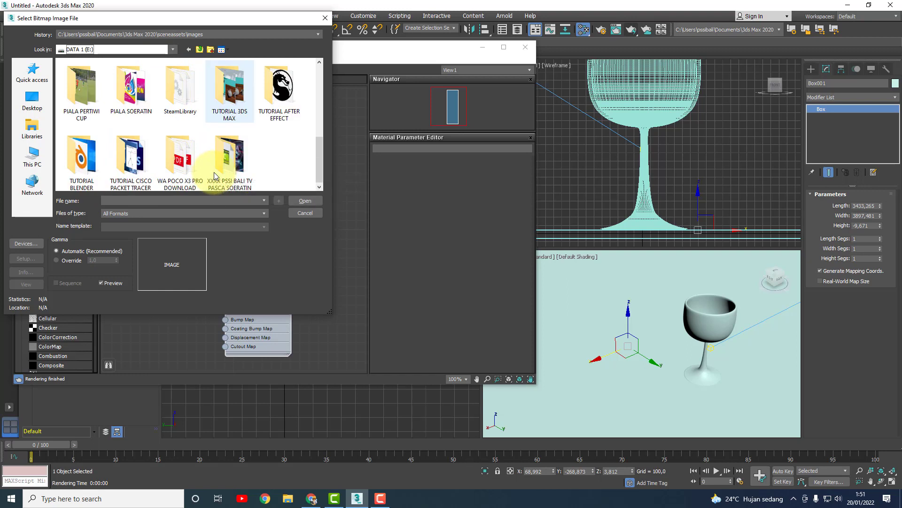
pyautogui.doubleClick(81, 157)
pyautogui.doubleClick(89, 87)
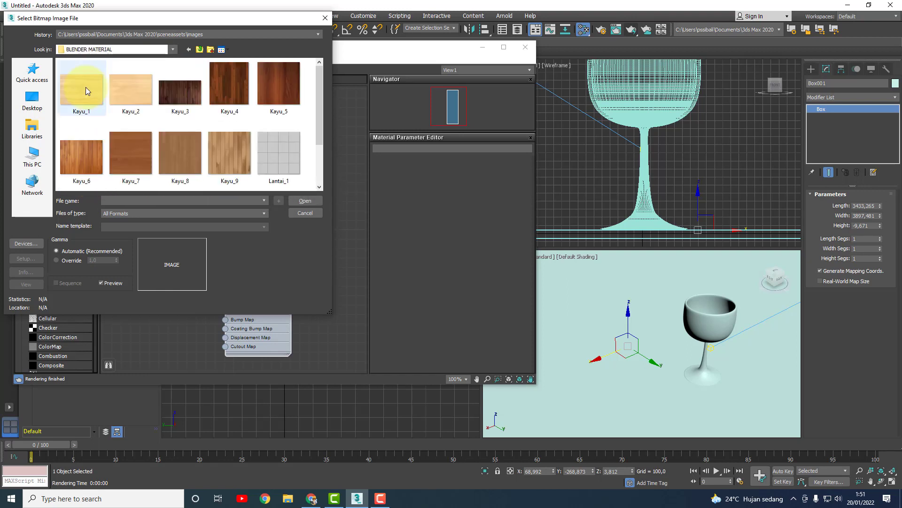
pyautogui.scroll(-1, 275, 172)
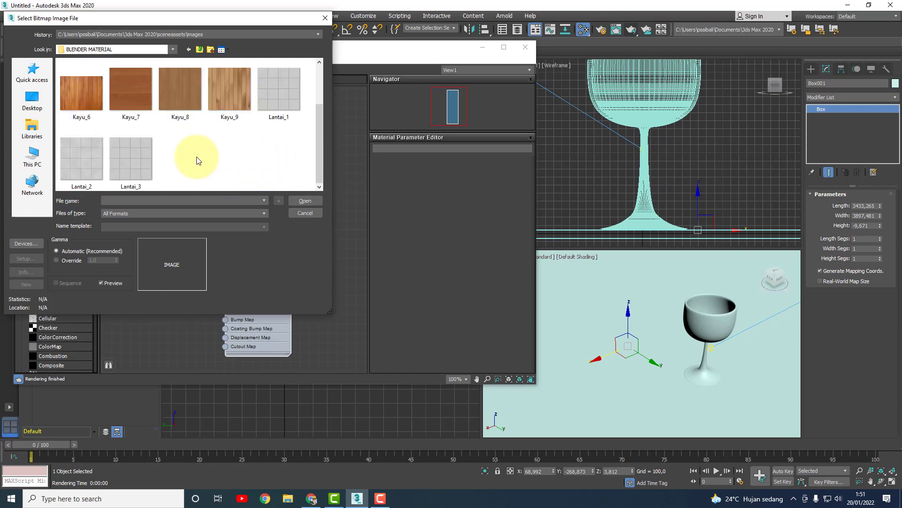
pyautogui.click(82, 158)
pyautogui.click(305, 201)
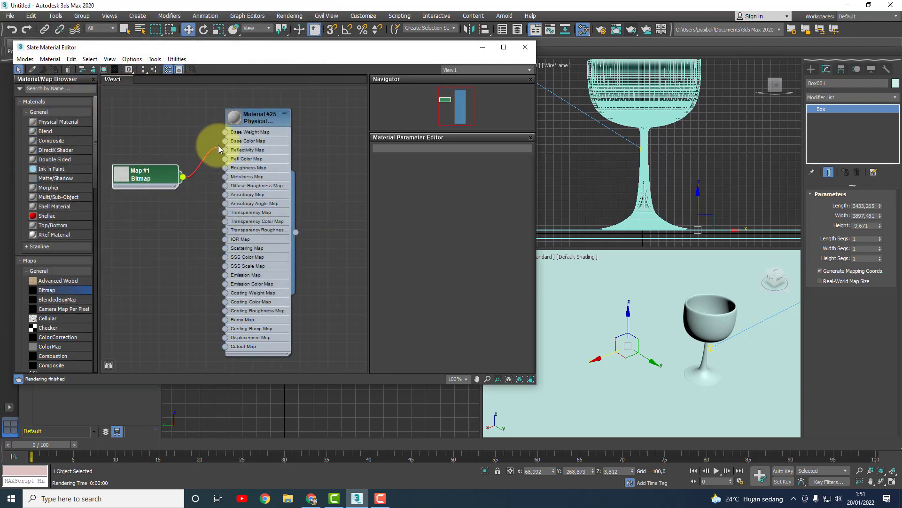
# Wire the Map #1 bitmap into Material #25's Base Color and browse its parameters.
pyautogui.moveTo(224, 140); pyautogui.dragTo(225, 141)
pyautogui.doubleClick(252, 141)
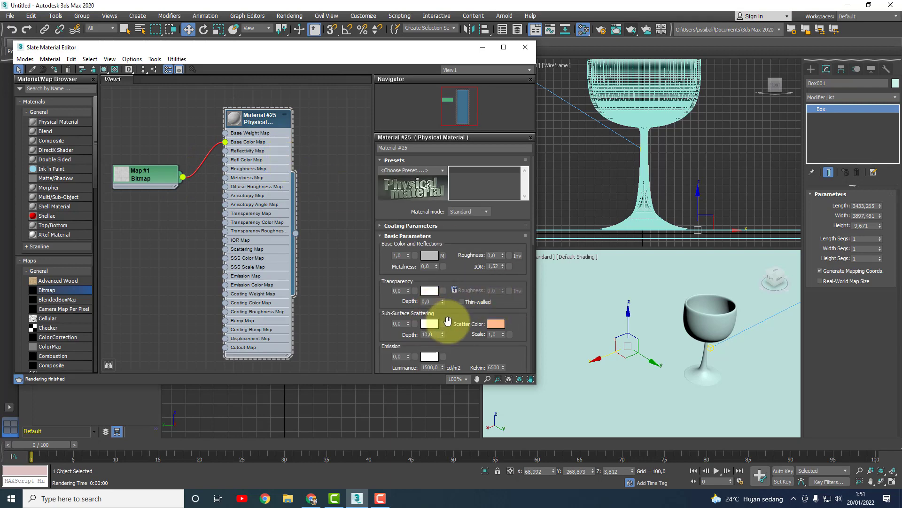
pyautogui.scroll(-1, 452, 319)
pyautogui.scroll(-1, 454, 320)
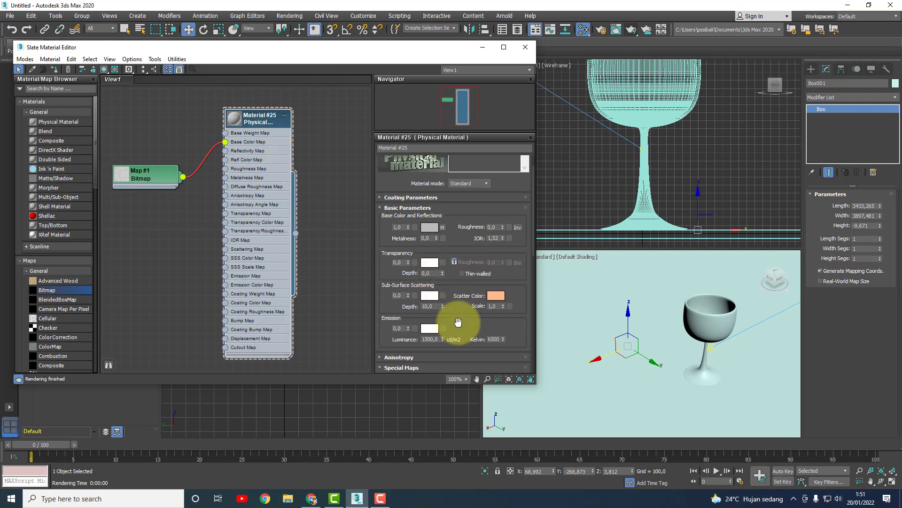
pyautogui.scroll(-1, 455, 321)
pyautogui.scroll(-1, 458, 321)
pyautogui.scroll(3, 458, 321)
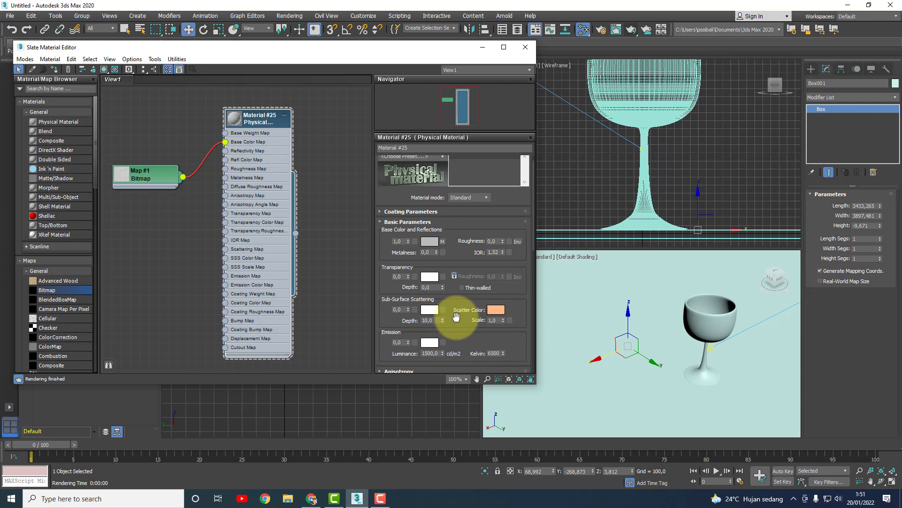
# Toggle the coating and basic parameter rollouts, then expand Map #1 to preview the tile texture.
pyautogui.click(398, 223)
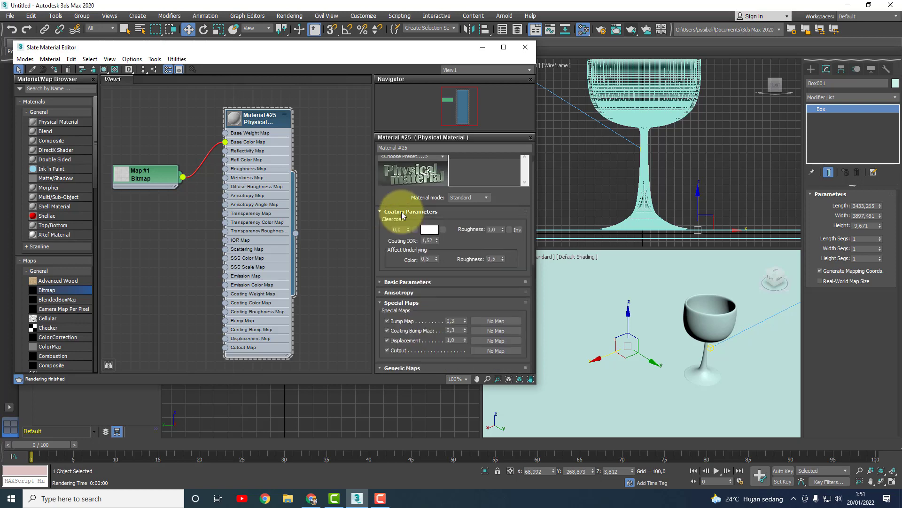
pyautogui.click(399, 212)
pyautogui.click(397, 223)
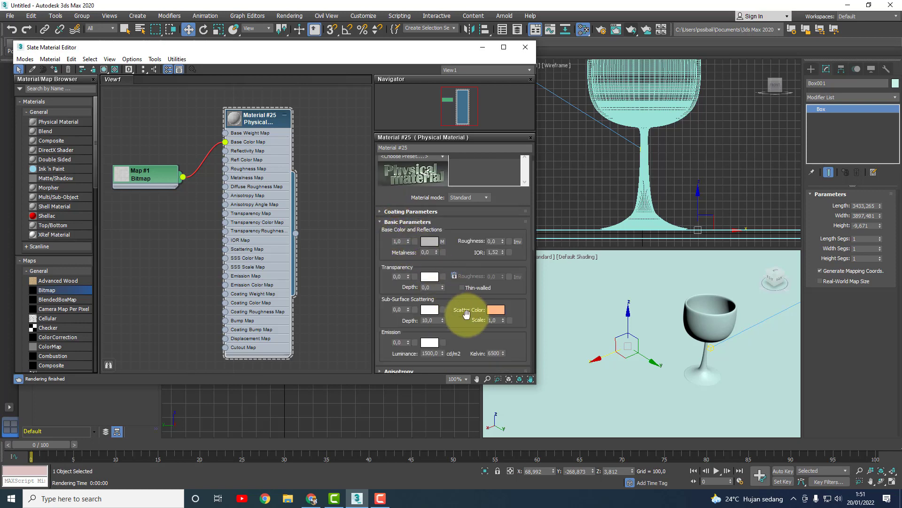
pyautogui.click(151, 177)
pyautogui.doubleClick(123, 178)
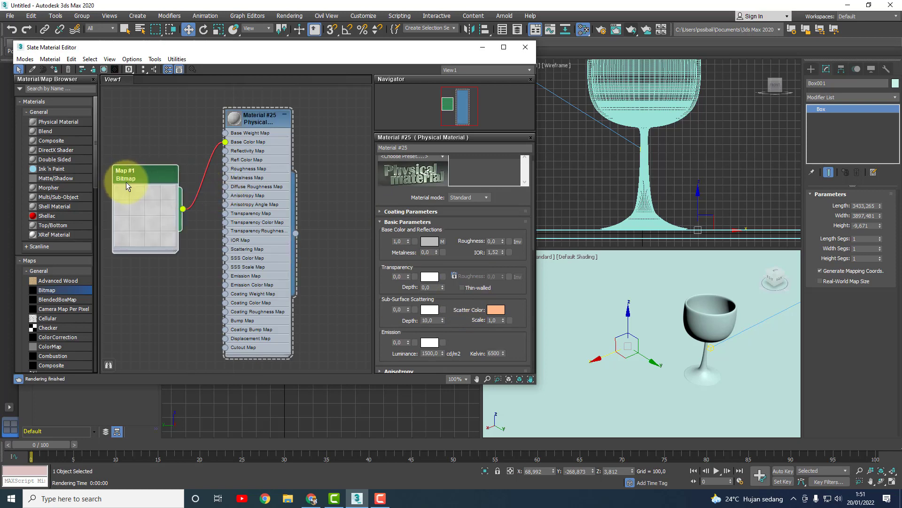
# Set the Map #1 bitmap's U and V tiling to 3.0.
pyautogui.doubleClick(146, 178)
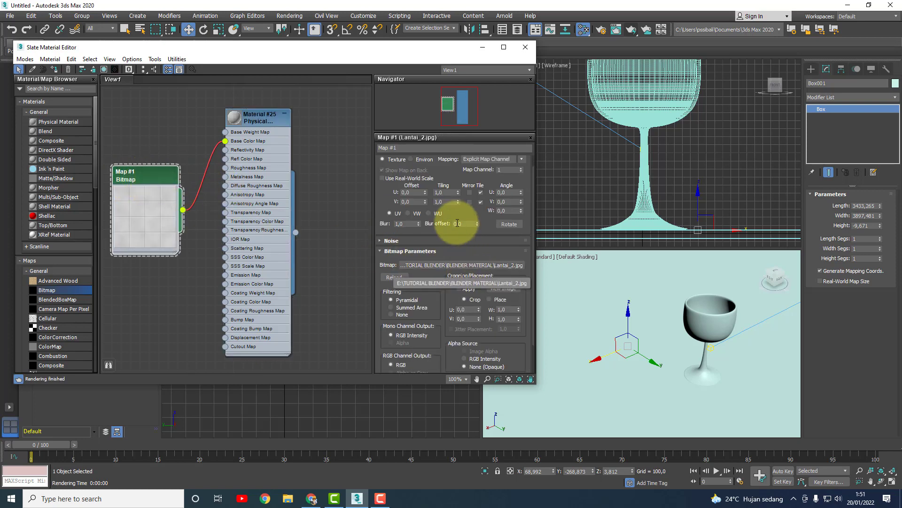
pyautogui.doubleClick(454, 191)
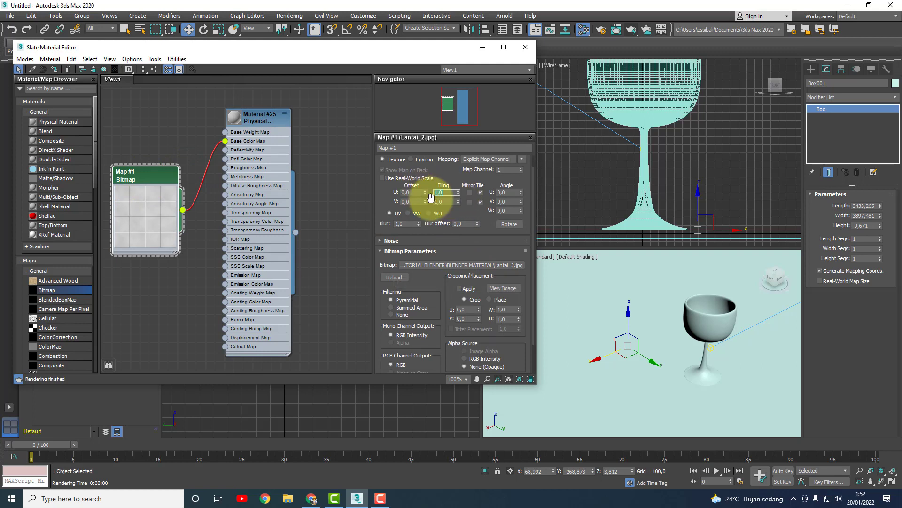
pyautogui.press('Tab')
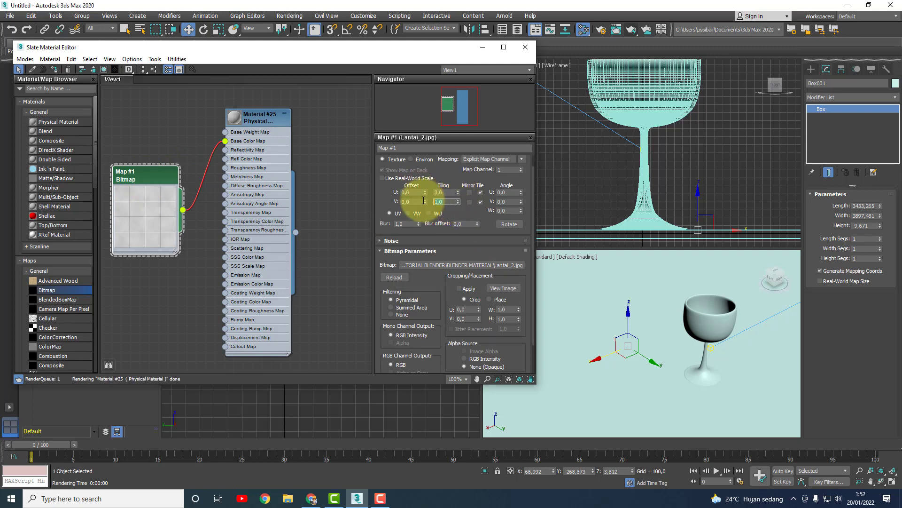
pyautogui.write('3')
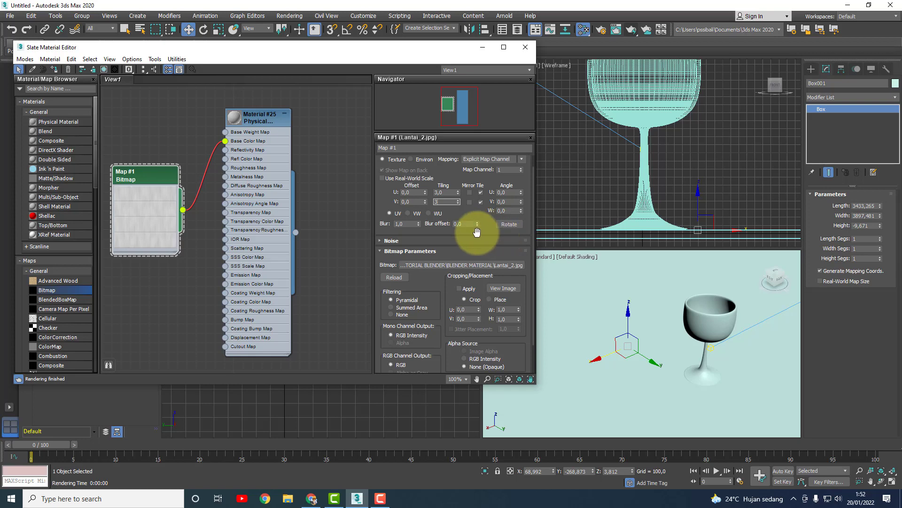
pyautogui.click(490, 242)
# Close the material editor and render the Perspective view with the tiled floor.
pyautogui.click(598, 299)
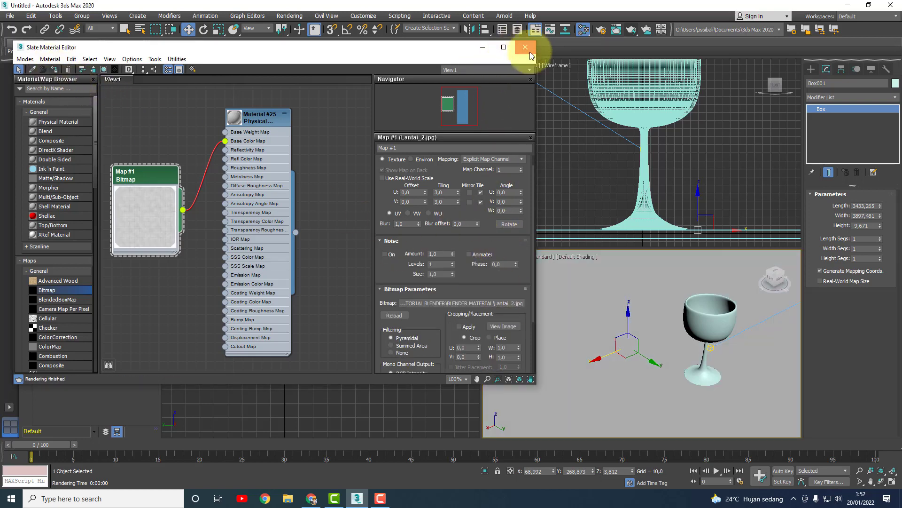
pyautogui.click(525, 47)
pyautogui.click(632, 31)
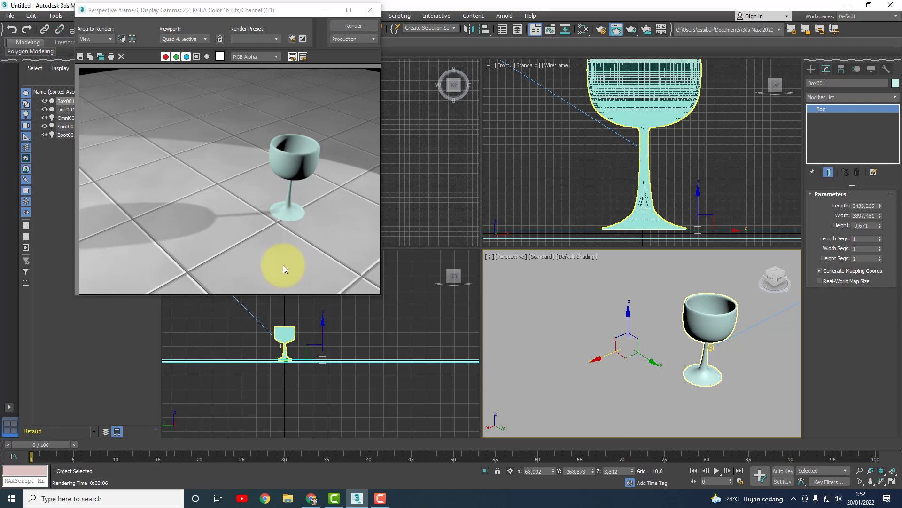
# Close the Rendered Frame Window showing the tiled-floor test render.
pyautogui.click(370, 10)
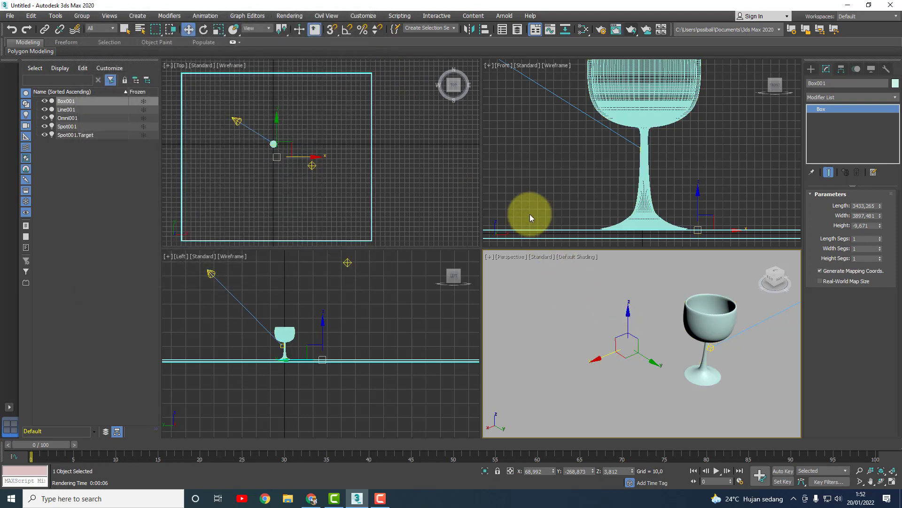
# Slide the goblet (Line001) slightly along its Y axis, then select the floor box.
pyautogui.click(709, 323)
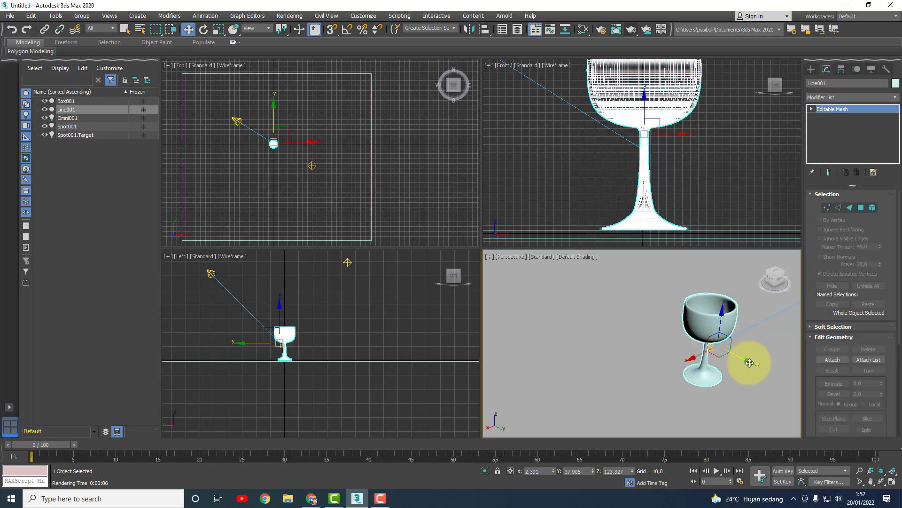
pyautogui.moveTo(750, 363)
pyautogui.mouseDown()
pyautogui.moveTo(759, 366)
pyautogui.moveTo(732, 357)
pyautogui.moveTo(769, 362)
pyautogui.mouseUp()
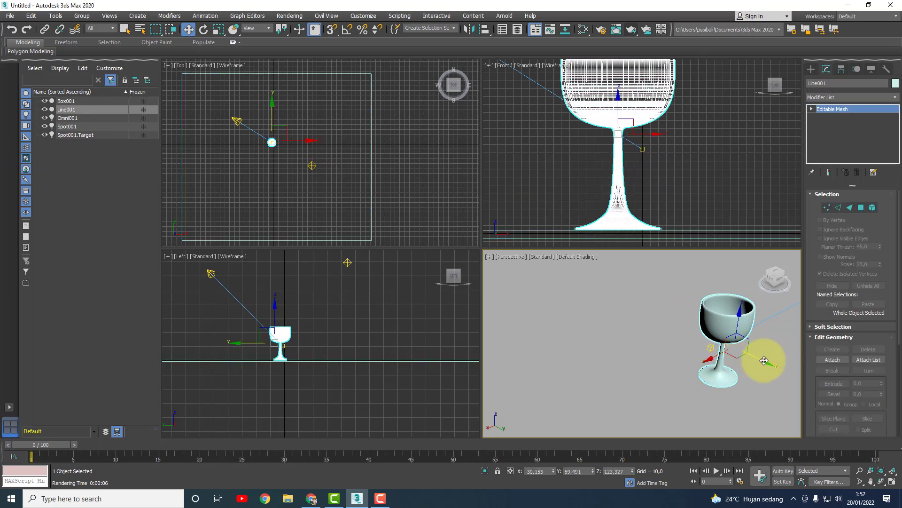
pyautogui.click(576, 317)
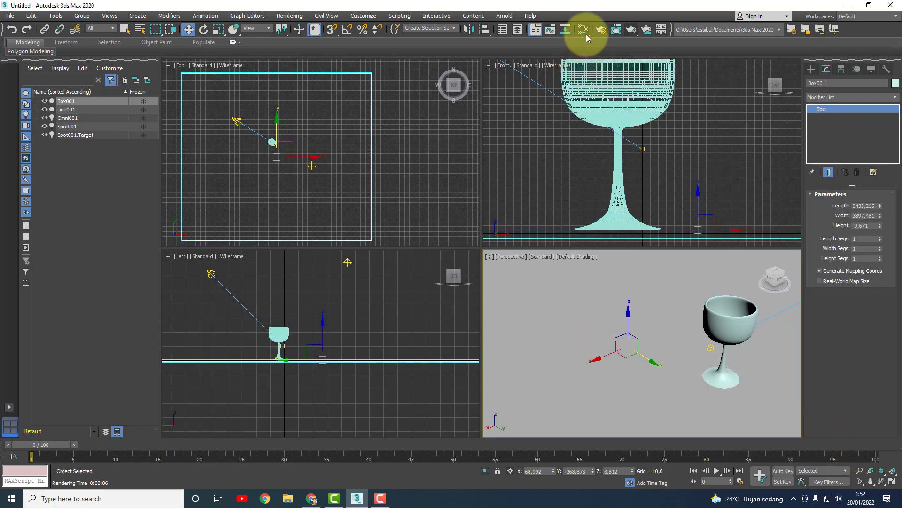
# In Render Setup, set output width 1920 and height 1080, then go to Render Output Files.
pyautogui.click(601, 29)
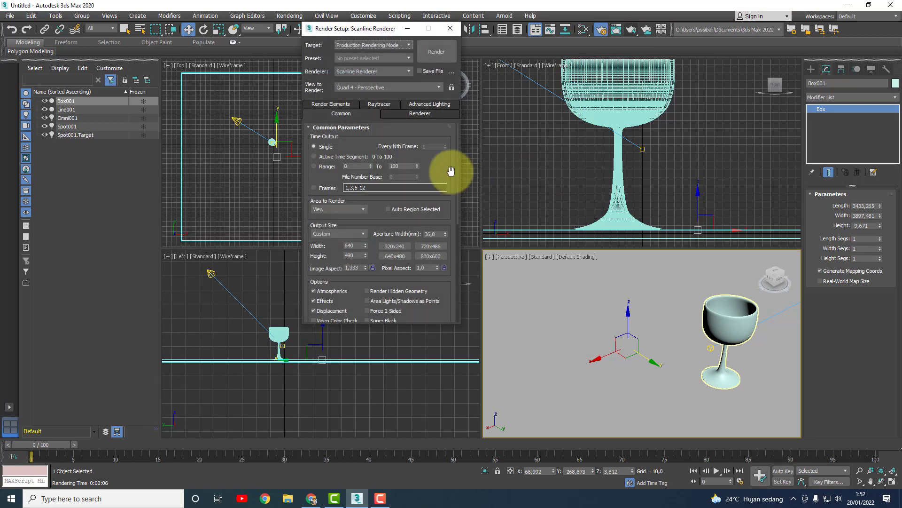
pyautogui.click(348, 245)
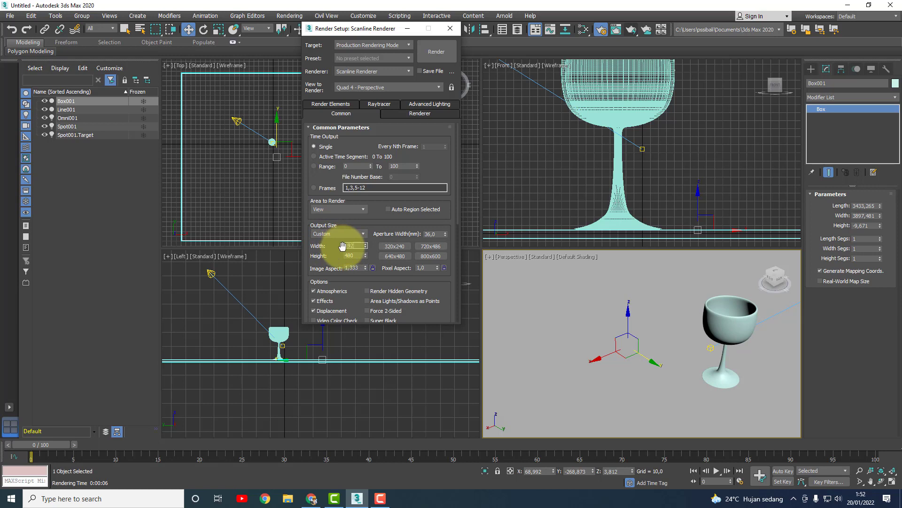
pyautogui.write('0')
pyautogui.click(349, 255)
pyautogui.write('1080')
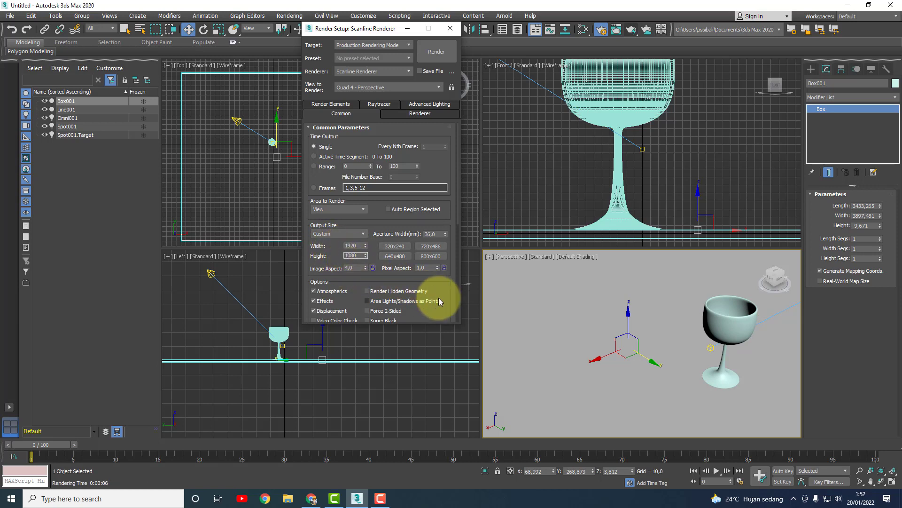
pyautogui.moveTo(452, 293); pyautogui.dragTo(459, 171)
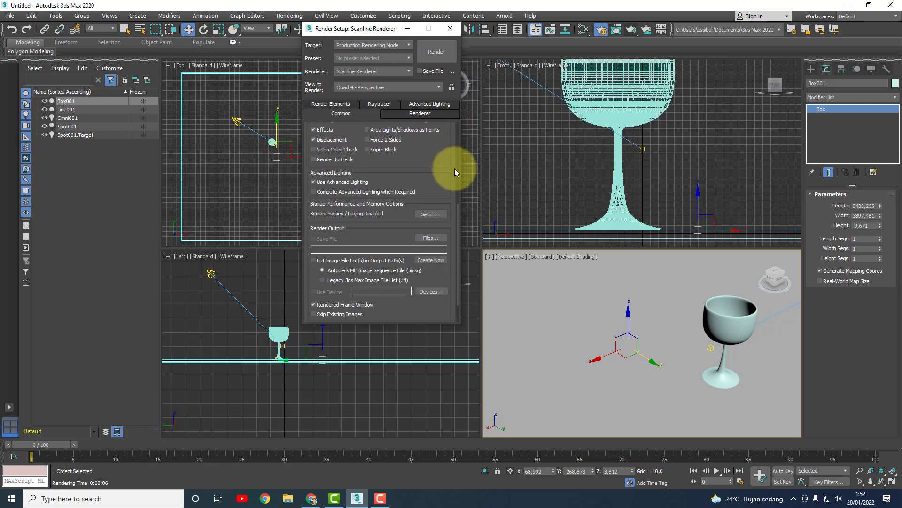
pyautogui.click(429, 241)
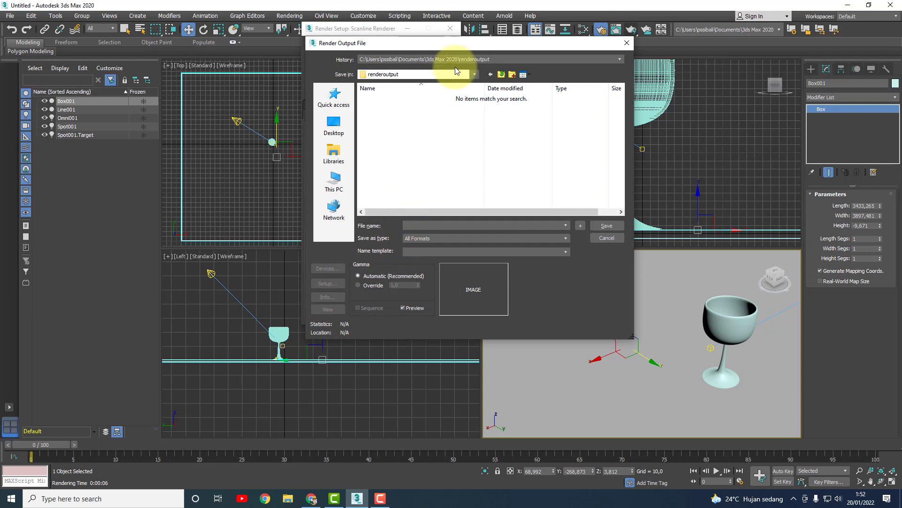
# Save renders in the TUTORIAL 3DS MAX folder under the name Pemodelan Gelas.
pyautogui.click(512, 60)
pyautogui.click(409, 86)
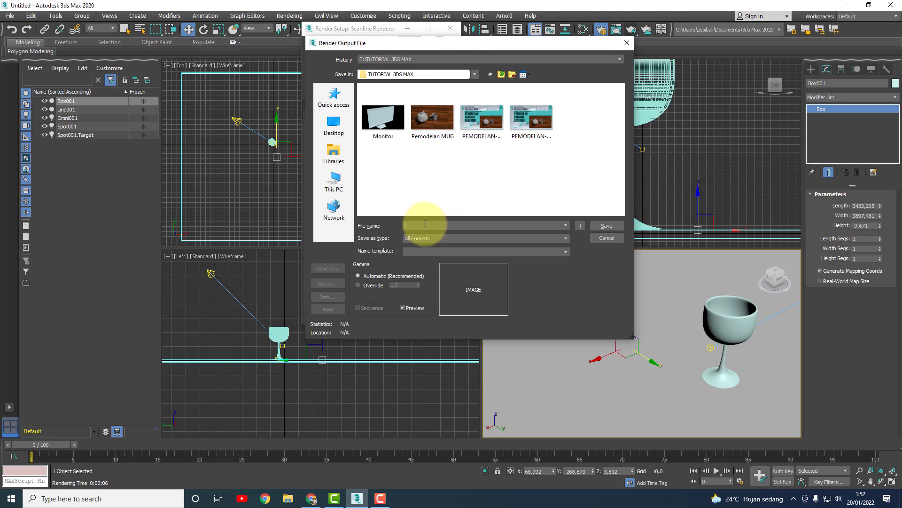
pyautogui.write('pem')
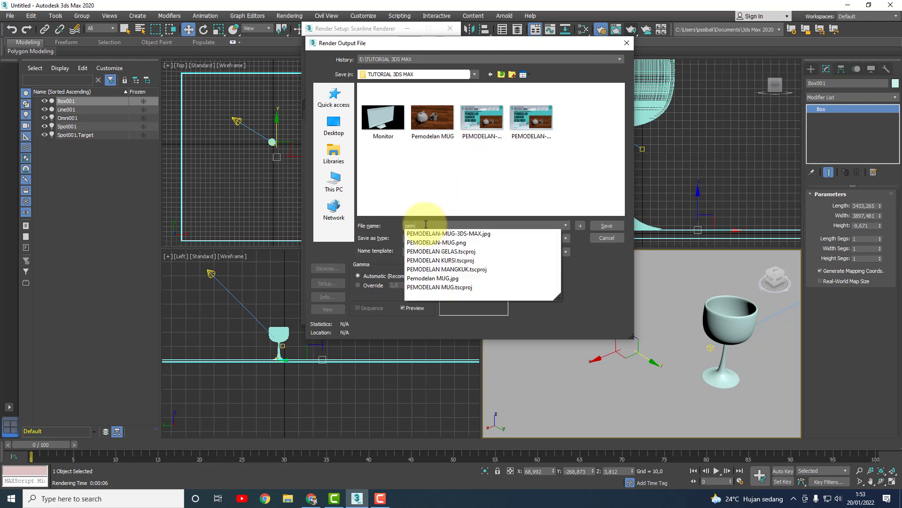
pyautogui.write('E')
pyautogui.press('BackSpace')
pyautogui.press('BackSpace')
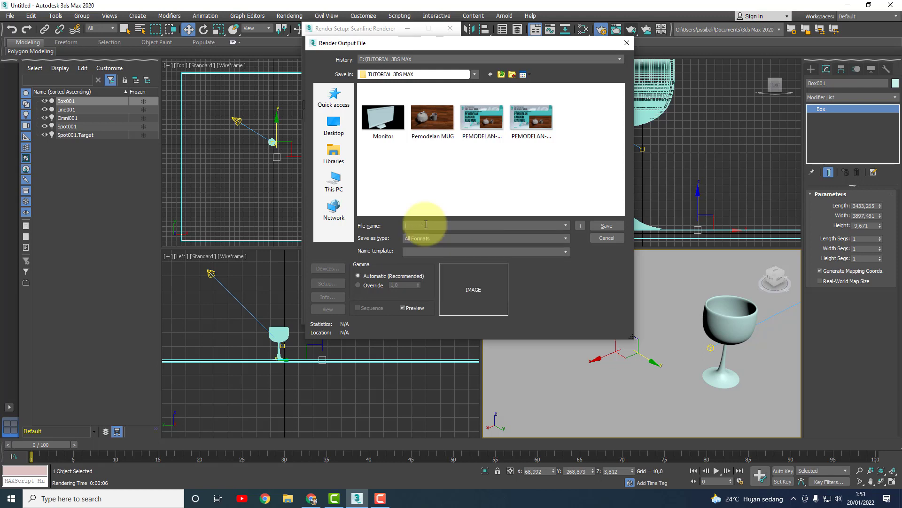
pyautogui.write('Pem')
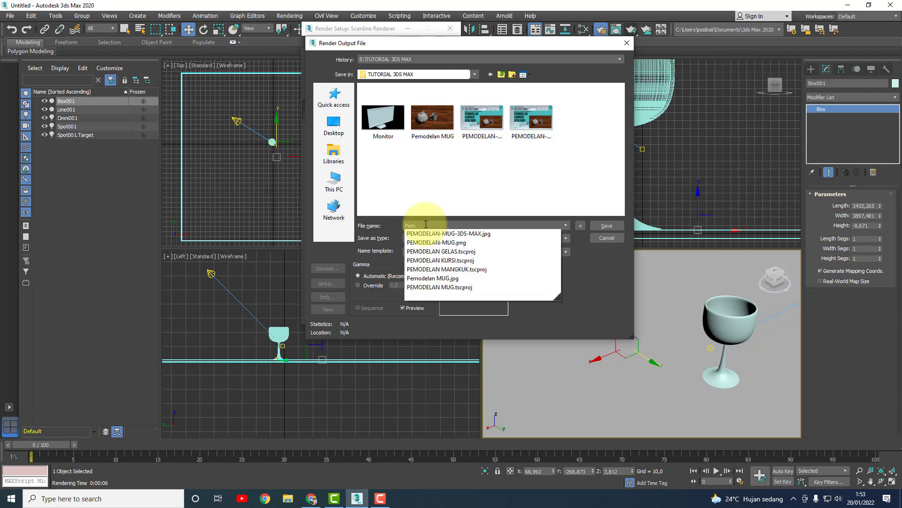
pyautogui.write('odelan Gelas')
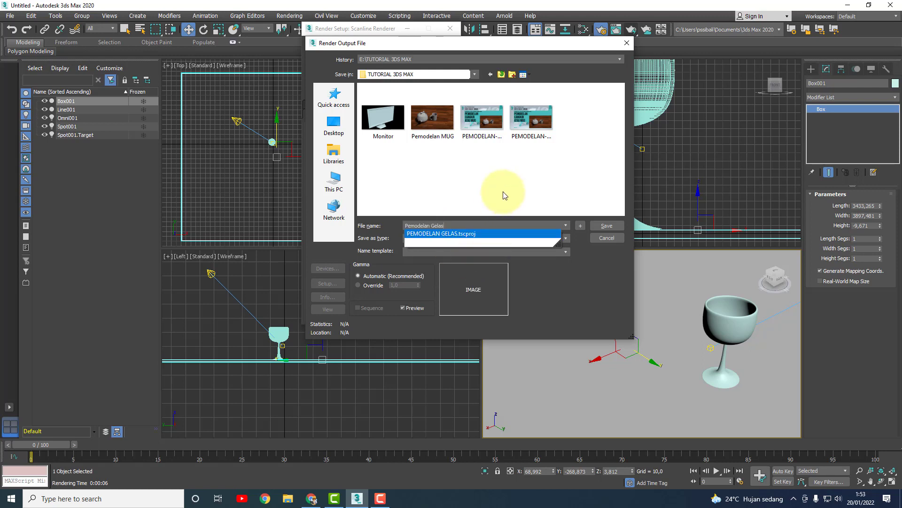
pyautogui.click(611, 225)
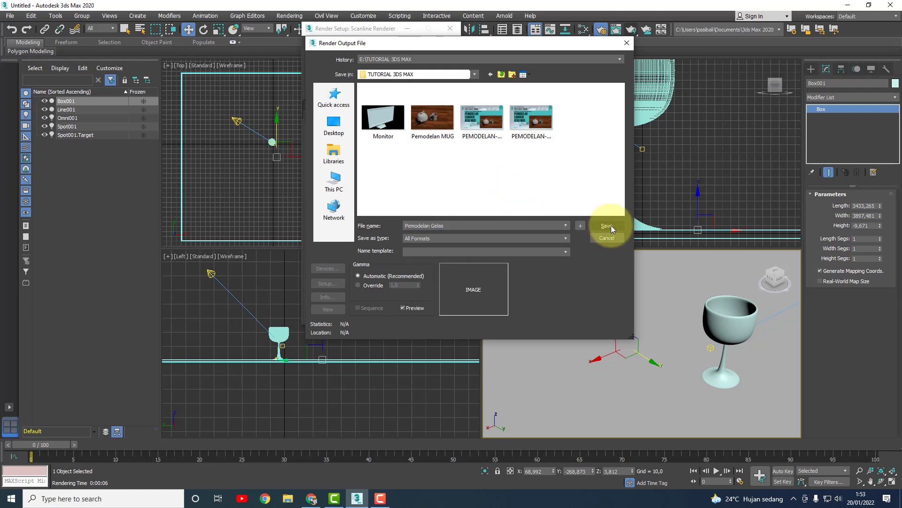
# Make the output a JPEG at quality 100, close Render Setup, and select the goblet.
pyautogui.click(566, 238)
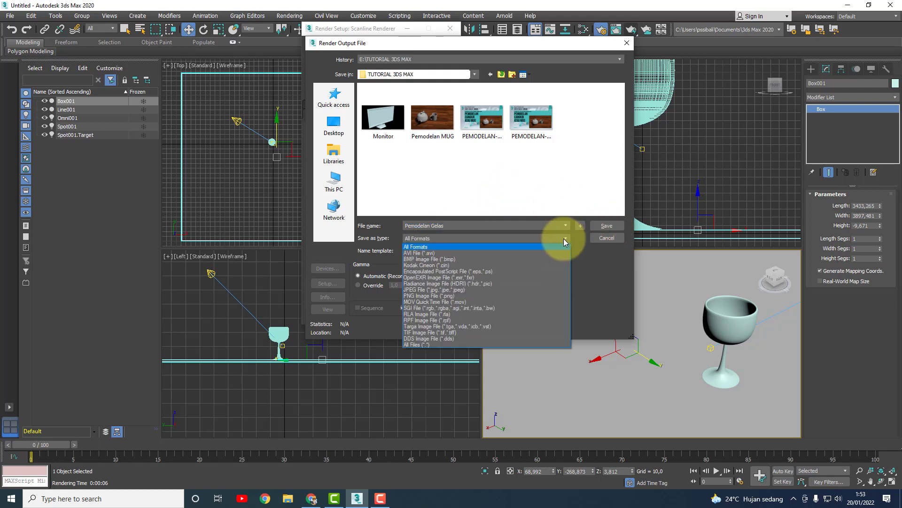
pyautogui.click(426, 290)
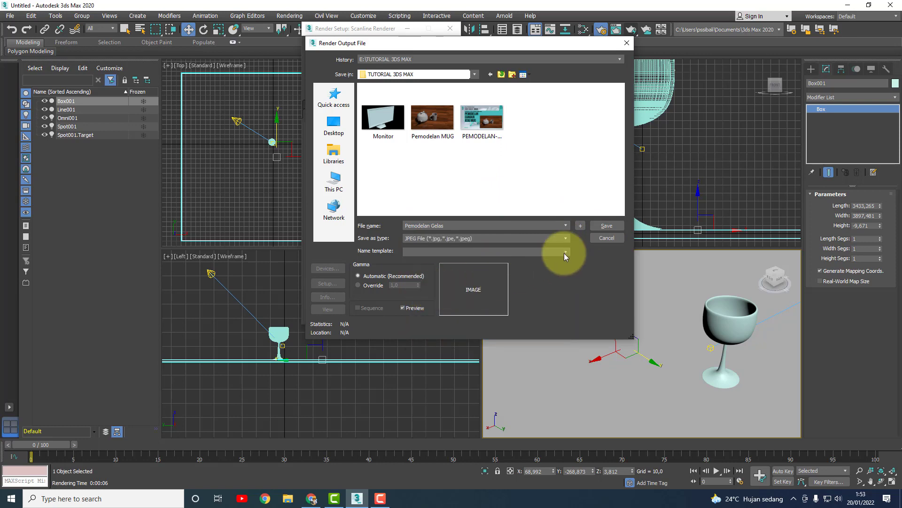
pyautogui.click(603, 226)
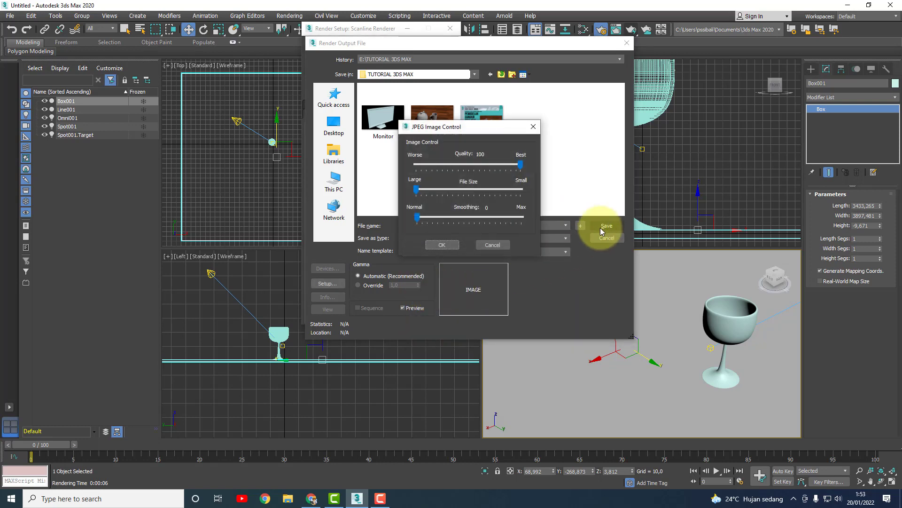
pyautogui.click(441, 245)
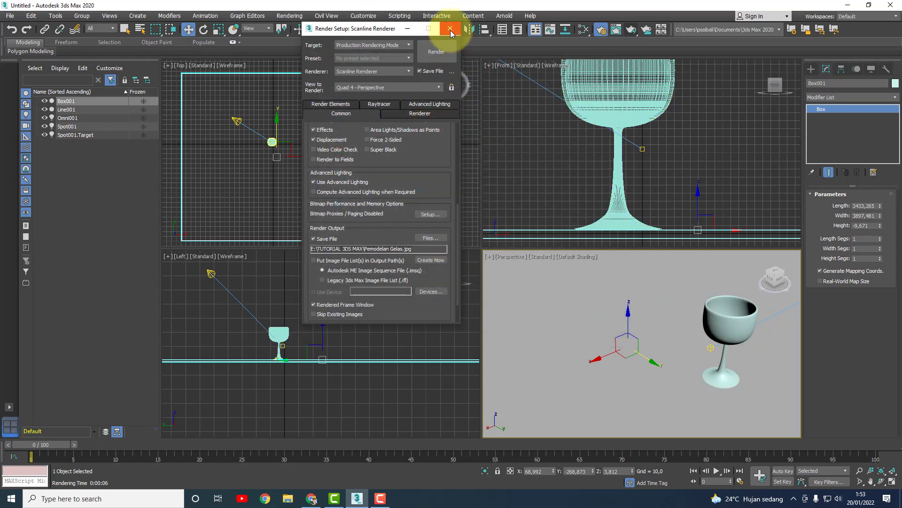
pyautogui.click(450, 31)
pyautogui.click(715, 323)
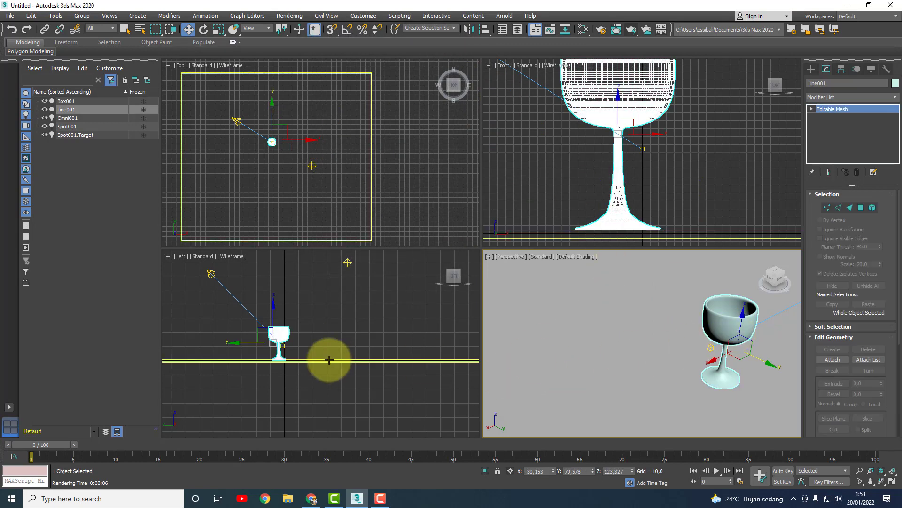
# Add a new Physical Material, Material #26, with a white base colour.
pyautogui.press('m')
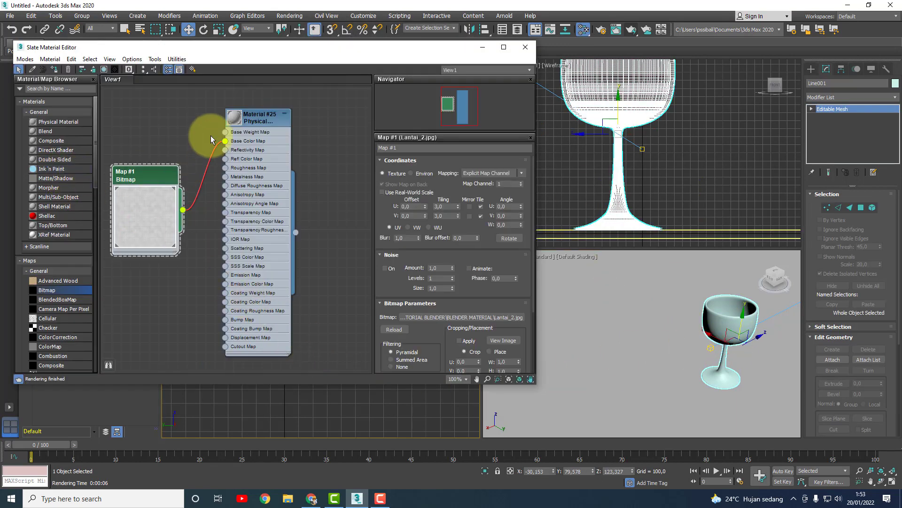
pyautogui.moveTo(147, 152); pyautogui.dragTo(218, 103)
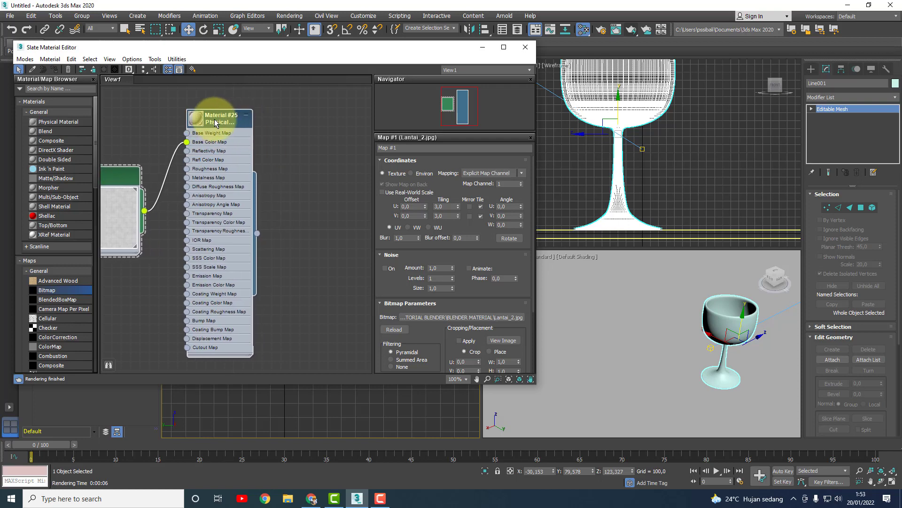
pyautogui.moveTo(263, 133); pyautogui.dragTo(207, 124, button='middle')
pyautogui.moveTo(45, 123); pyautogui.dragTo(284, 142)
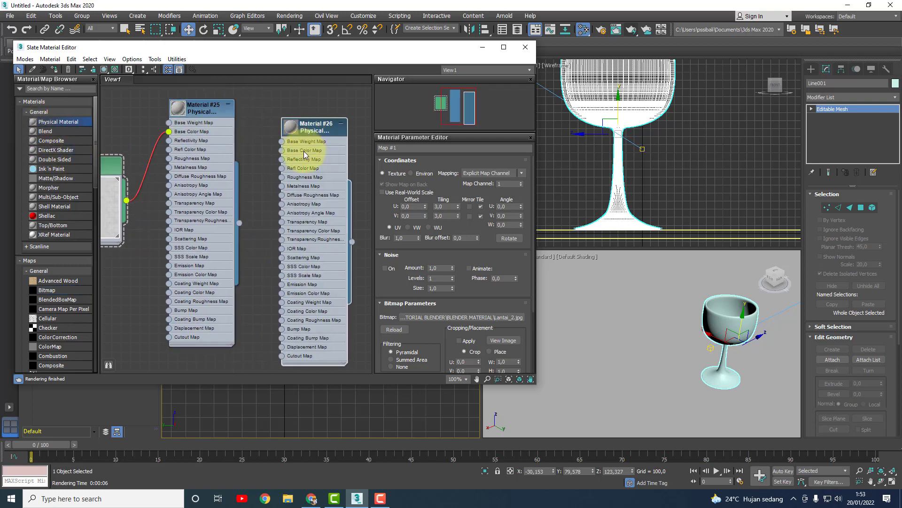
pyautogui.doubleClick(305, 150)
pyautogui.click(431, 259)
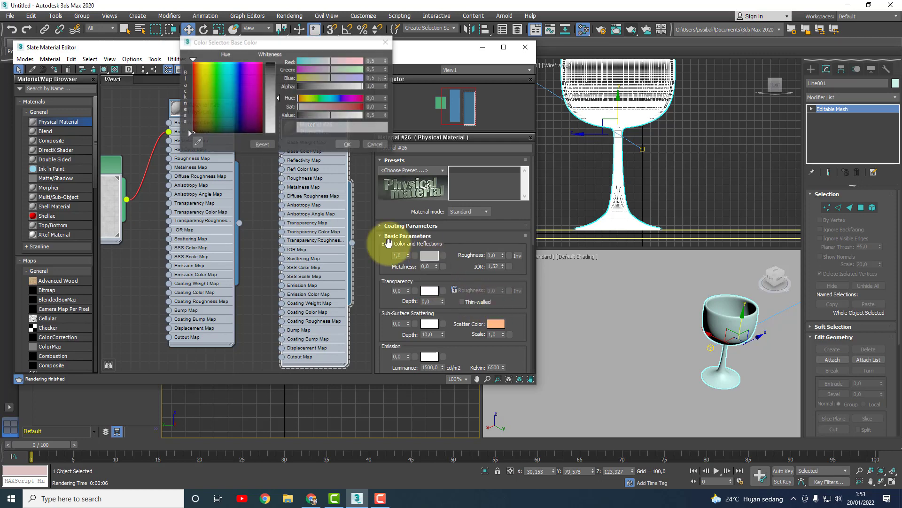
pyautogui.click(347, 144)
# Raise Material #26's roughness to 0.14.
pyautogui.scroll(-2, 457, 321)
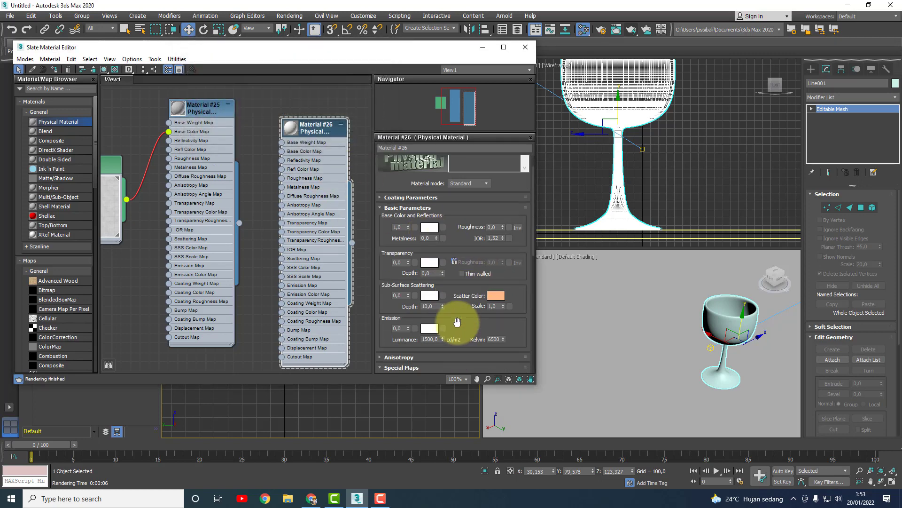
pyautogui.click(503, 225)
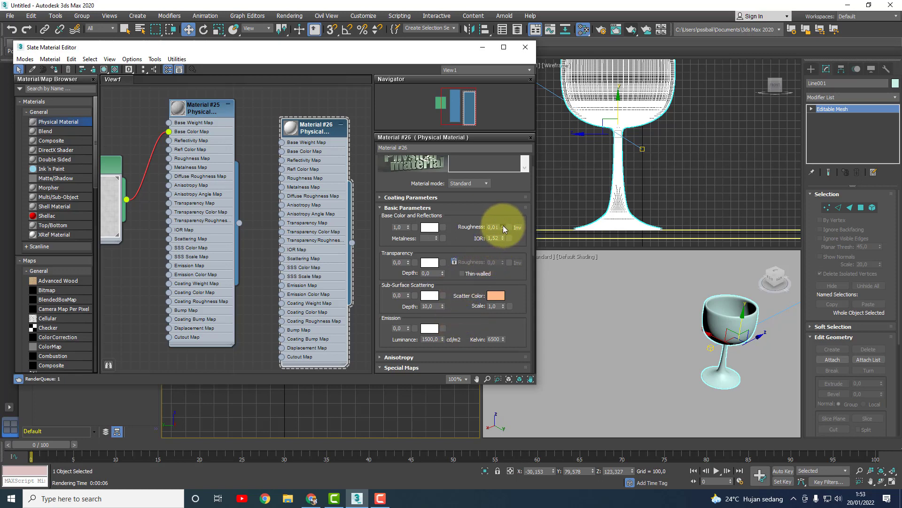
pyautogui.click(503, 225)
pyautogui.scroll(-1, 506, 315)
pyautogui.scroll(-2, 505, 314)
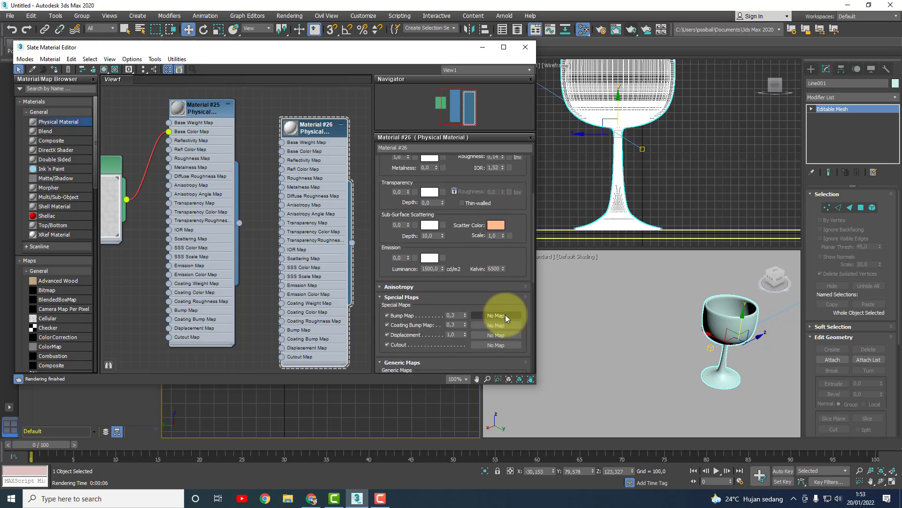
pyautogui.scroll(-1, 511, 328)
pyautogui.scroll(-1, 512, 327)
pyautogui.scroll(1, 512, 327)
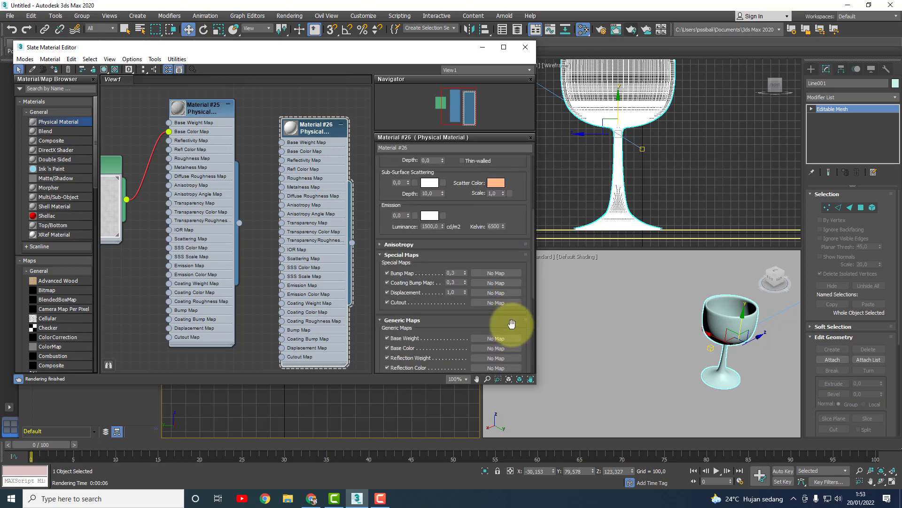
pyautogui.scroll(1, 511, 325)
pyautogui.scroll(1, 512, 324)
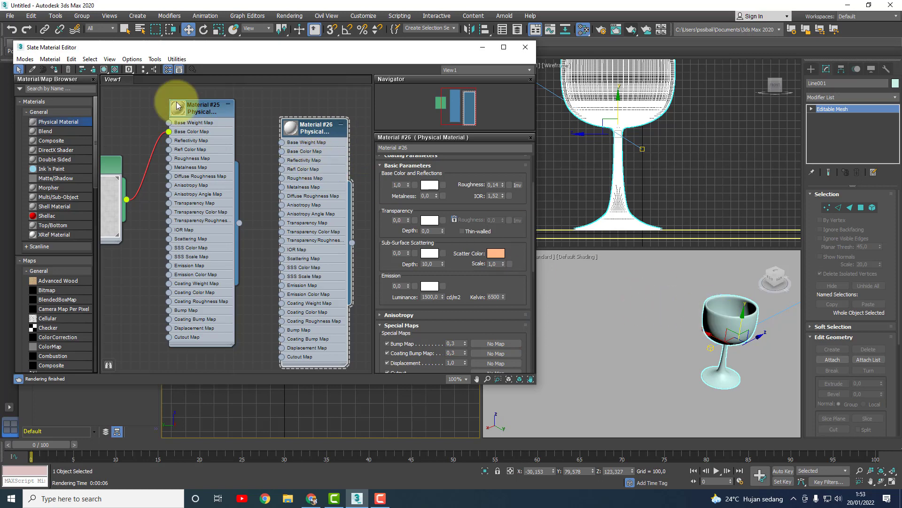
# Assign Material #26 to the goblet and close the material editor.
pyautogui.click(58, 70)
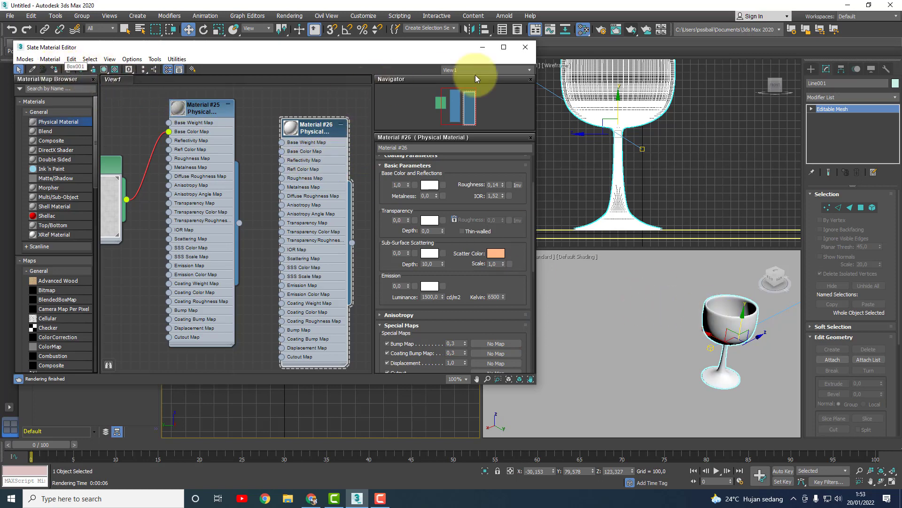
pyautogui.click(526, 48)
pyautogui.click(665, 262)
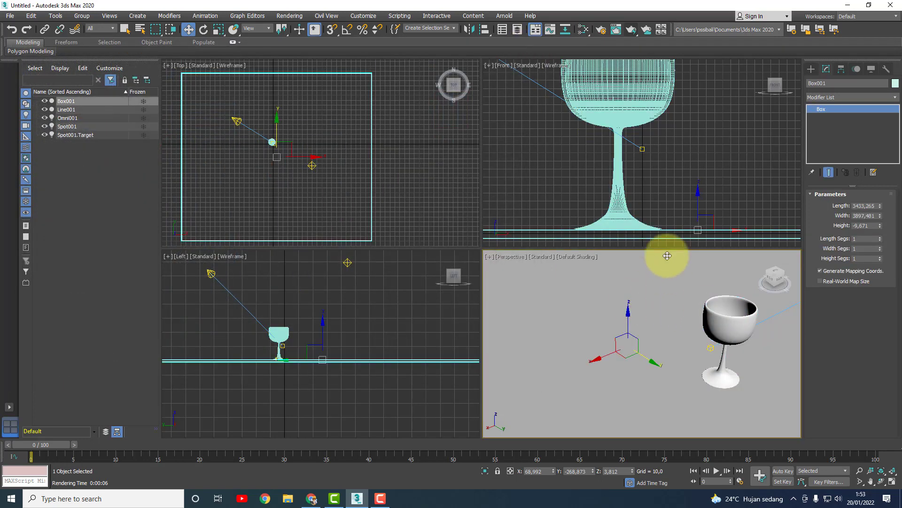
pyautogui.click(633, 30)
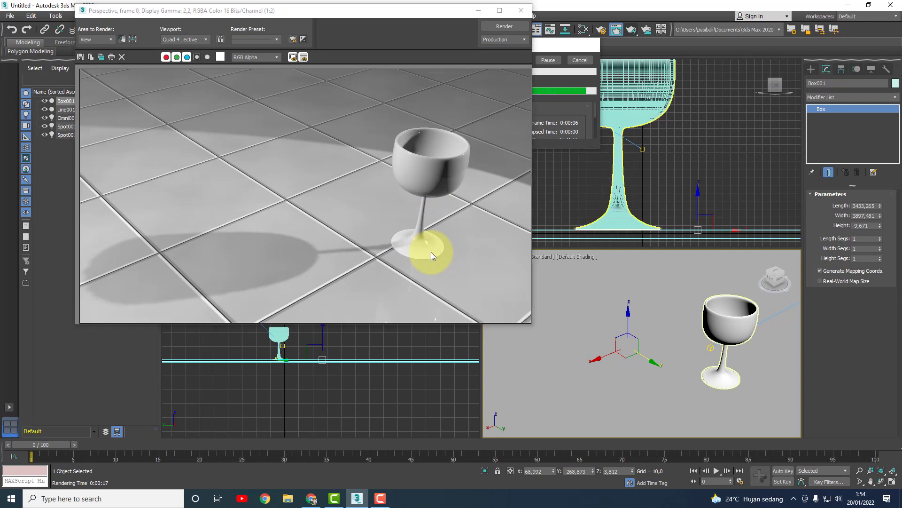
pyautogui.click(533, 32)
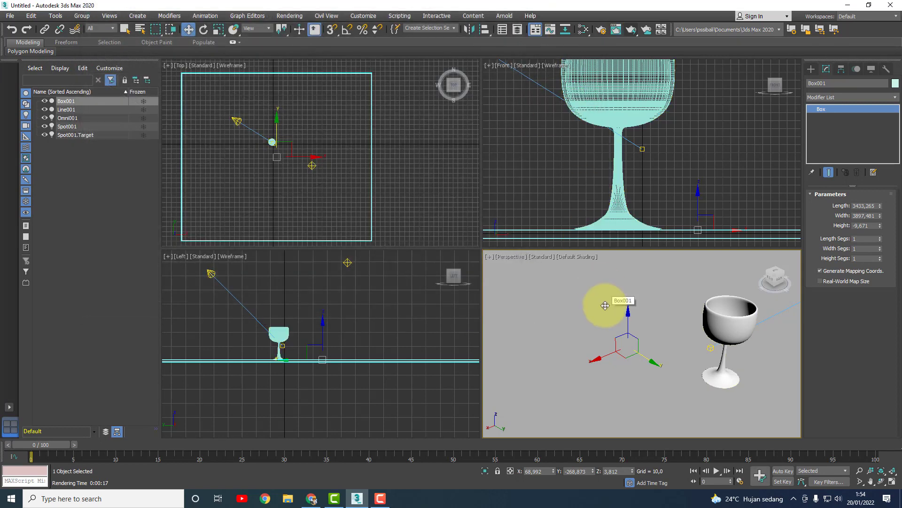
# Set render output to overwrite Pemodelan Gelas.jpg and run the final 1920x1080 render.
pyautogui.click(601, 29)
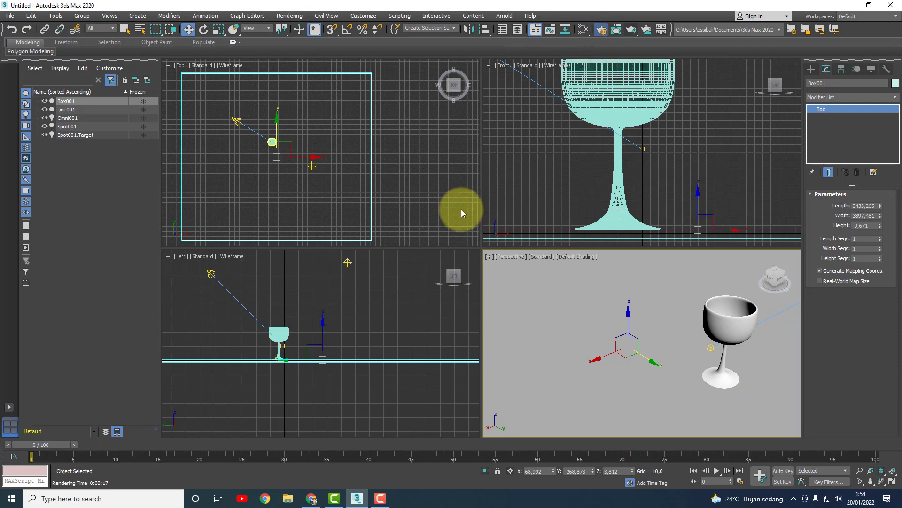
pyautogui.scroll(-2, 447, 295)
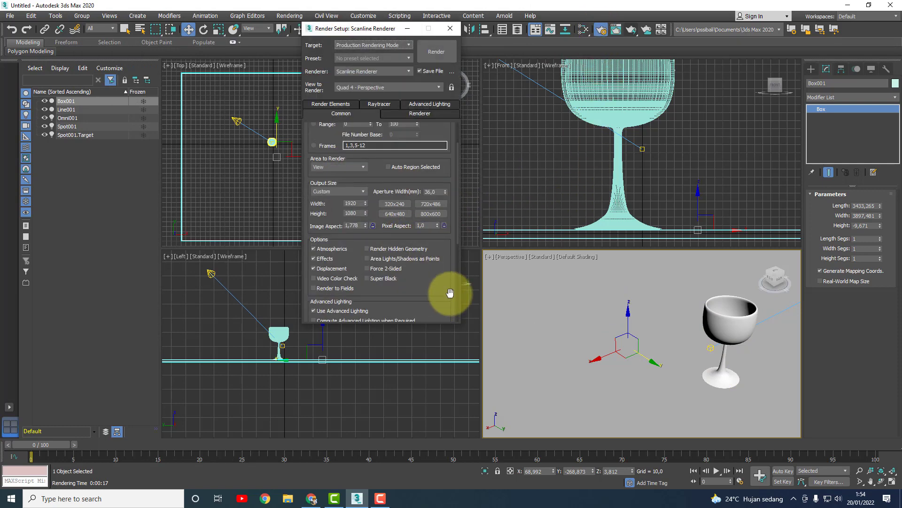
pyautogui.scroll(-3, 447, 295)
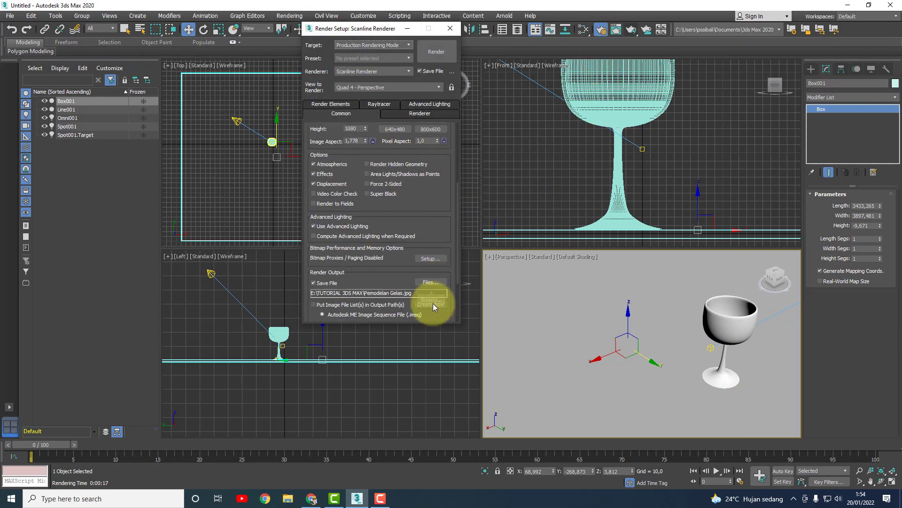
pyautogui.click(429, 284)
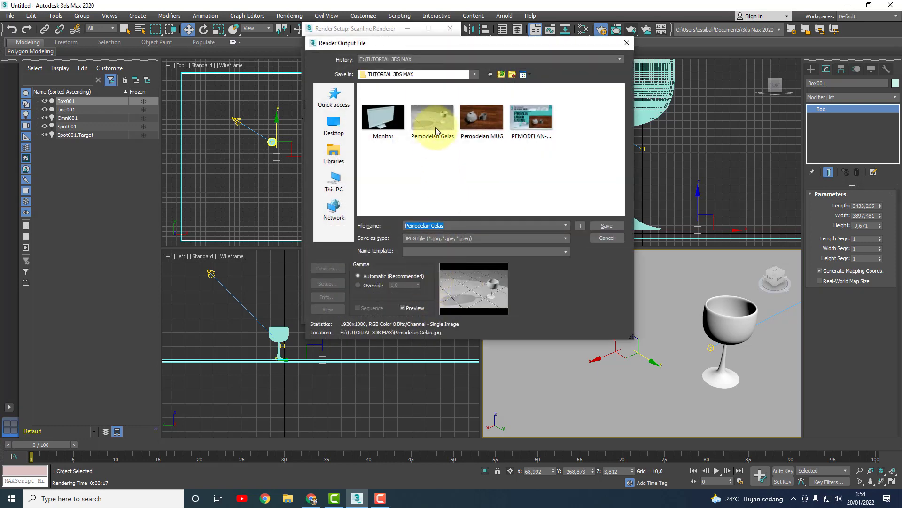
pyautogui.click(435, 124)
pyautogui.click(606, 226)
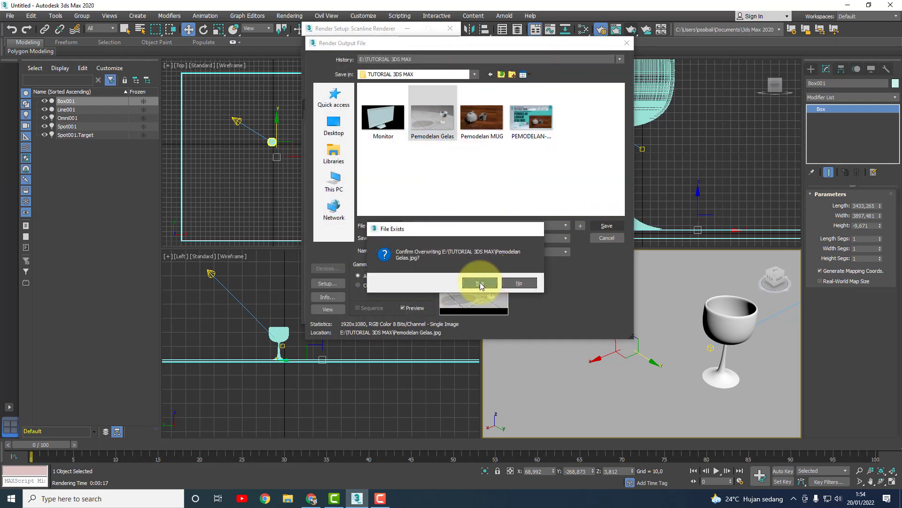
pyautogui.click(480, 282)
pyautogui.click(444, 52)
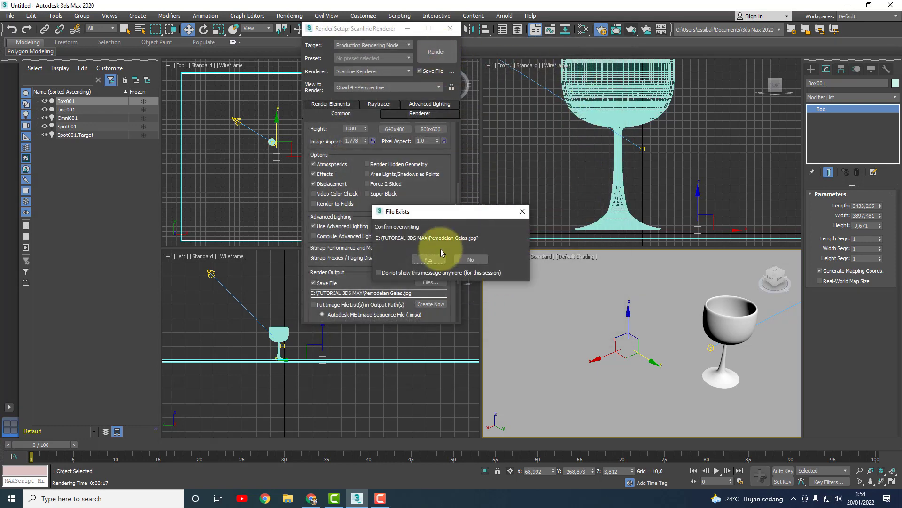
pyautogui.click(428, 259)
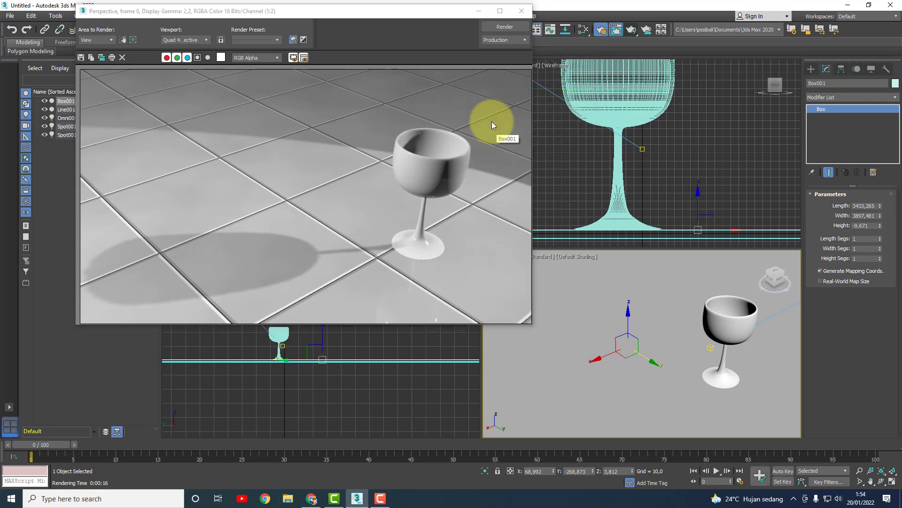
# Close the Rendered Frame Window, leaving Render Setup open with output to Pemodelan Gelas.jpg.
pyautogui.click(527, 11)
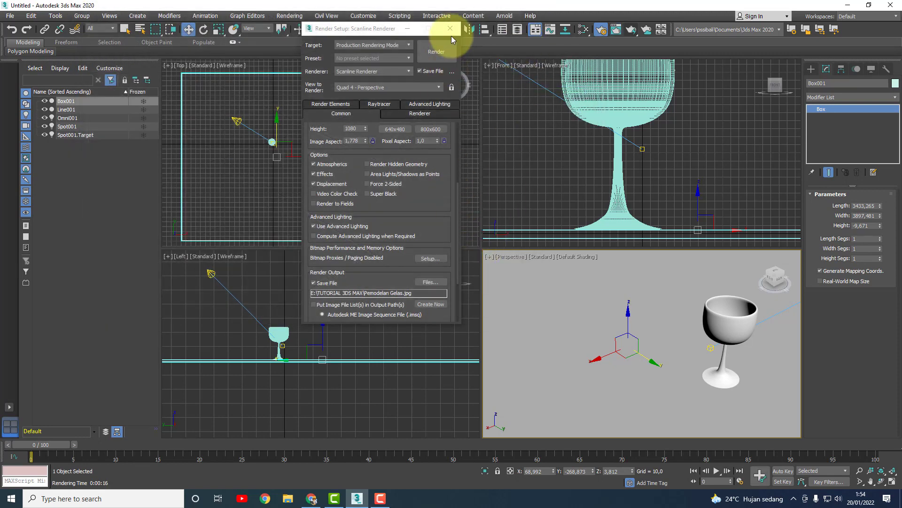